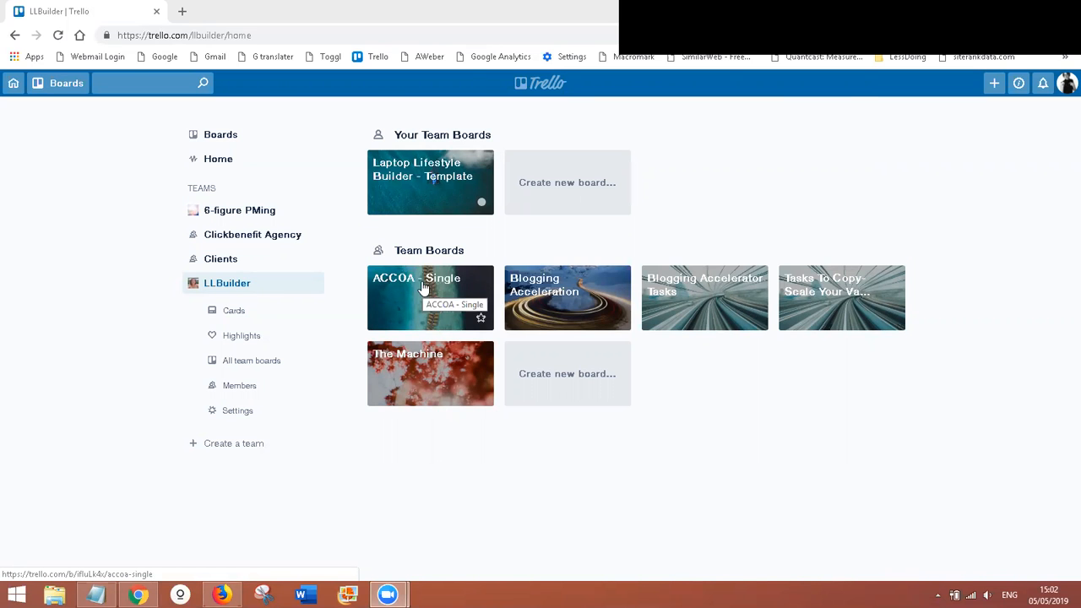
# Open the ACCOA - Single board and view its card "How to copy this board for yourself"
pyautogui.click(424, 288)
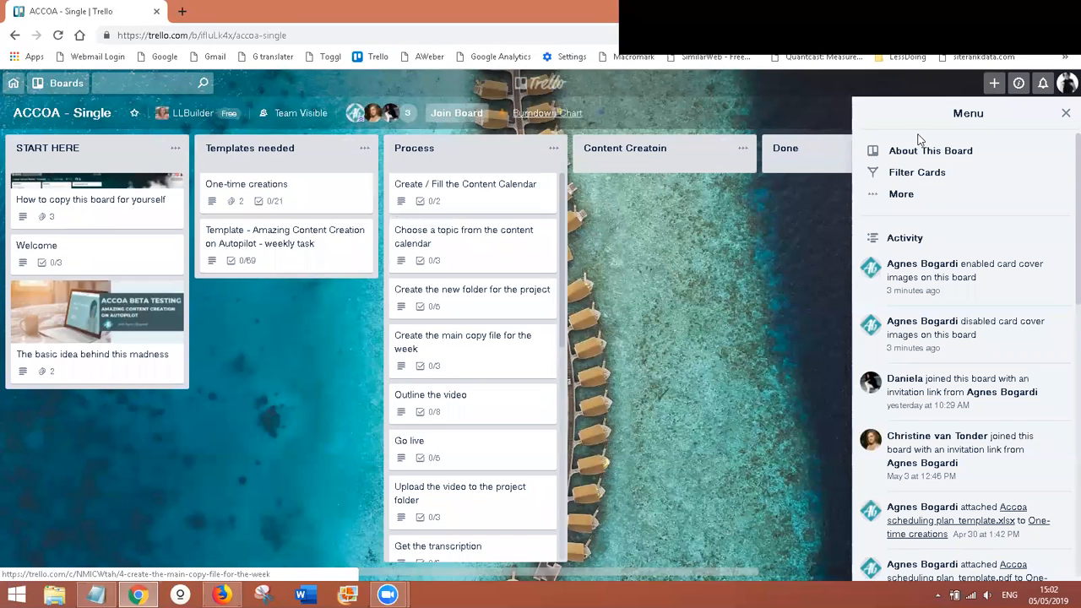
pyautogui.click(1065, 114)
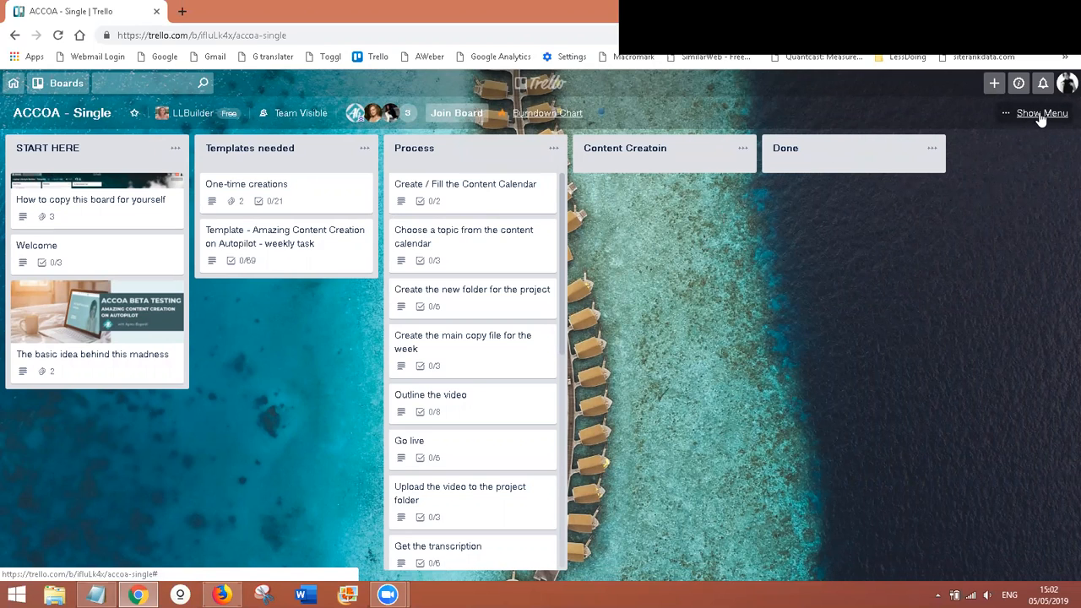
pyautogui.click(103, 205)
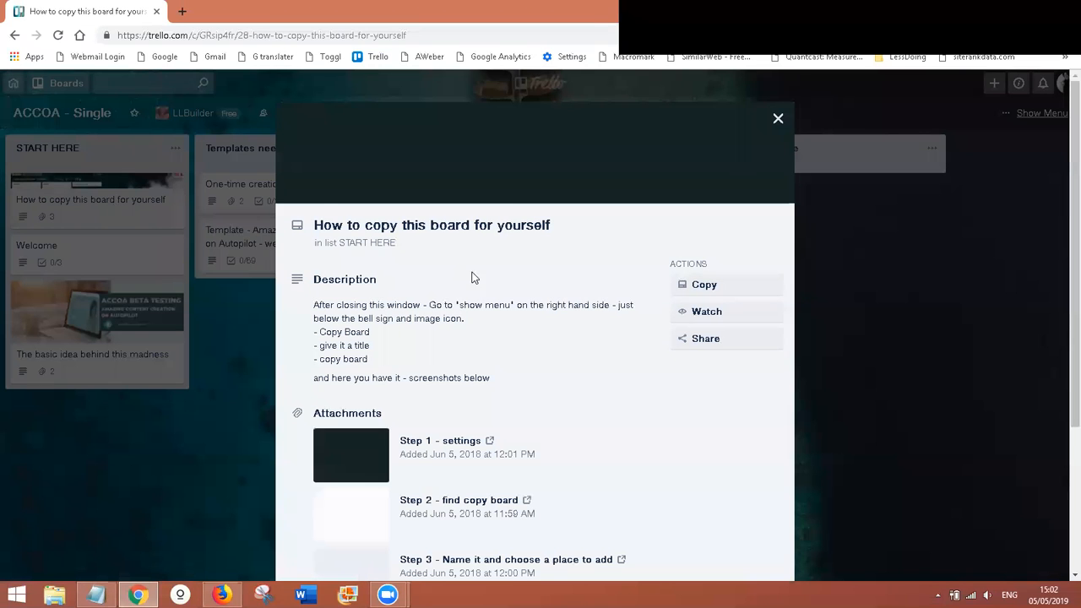
pyautogui.click(777, 118)
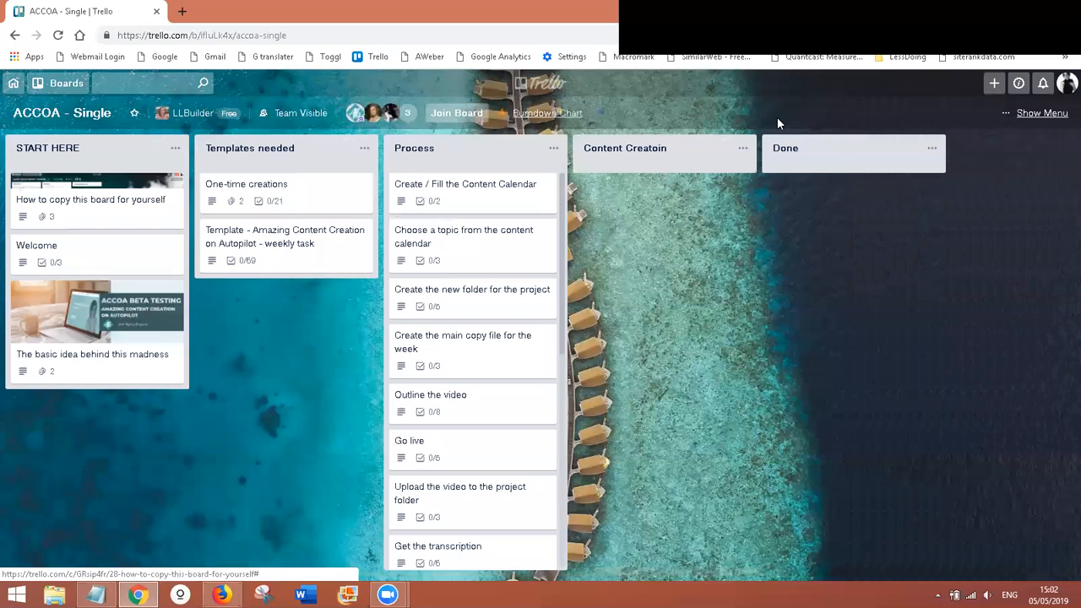
# Copy the board under the title "Accoa Beta Testing Copy" with the team set to none and cards kept
pyautogui.click(1039, 115)
pyautogui.click(915, 196)
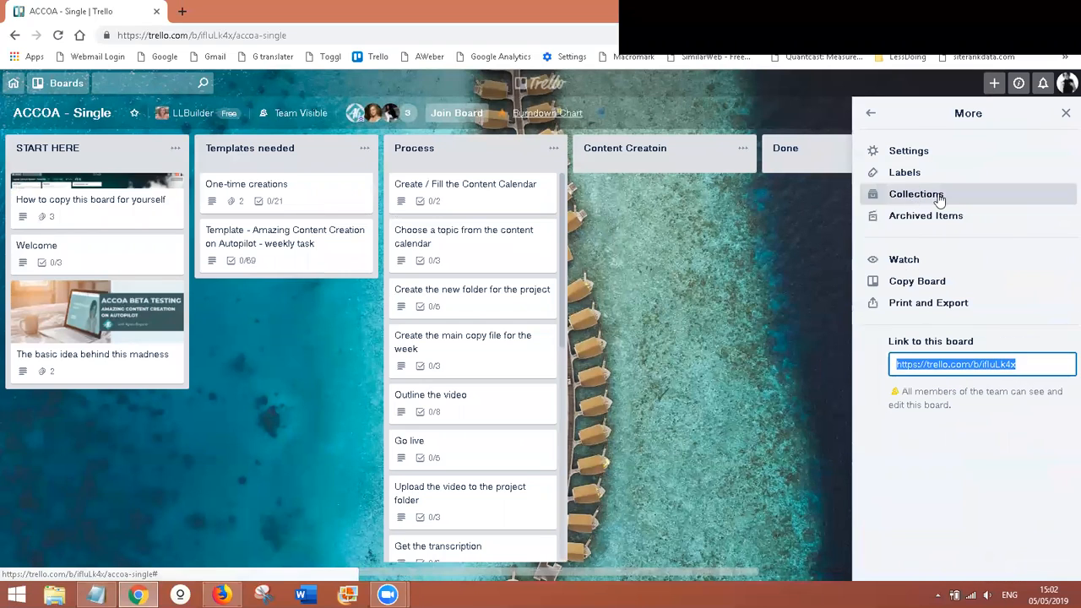
pyautogui.click(934, 287)
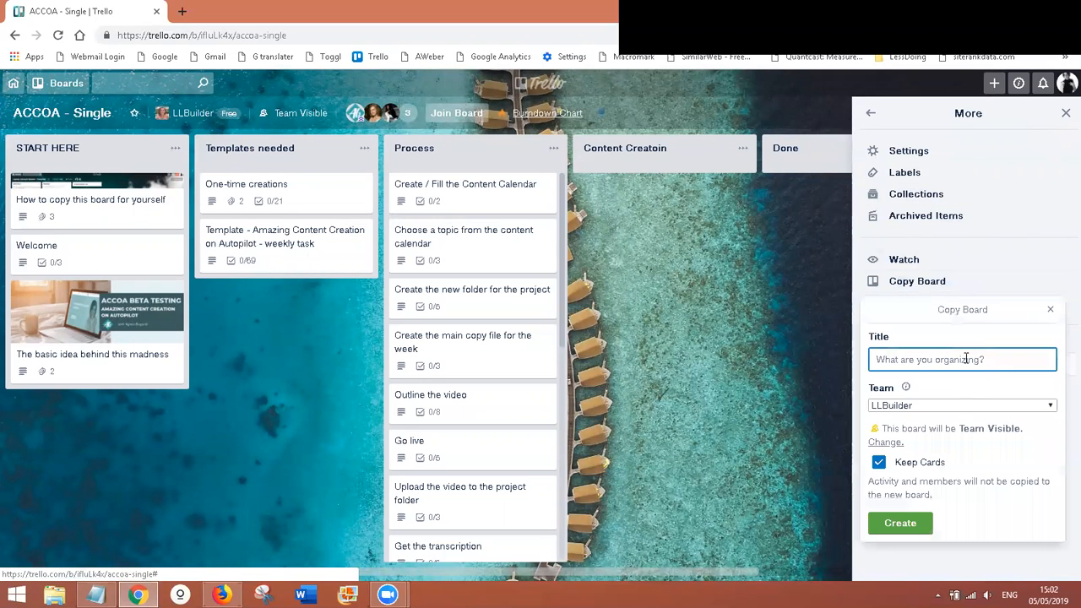
pyautogui.click(951, 406)
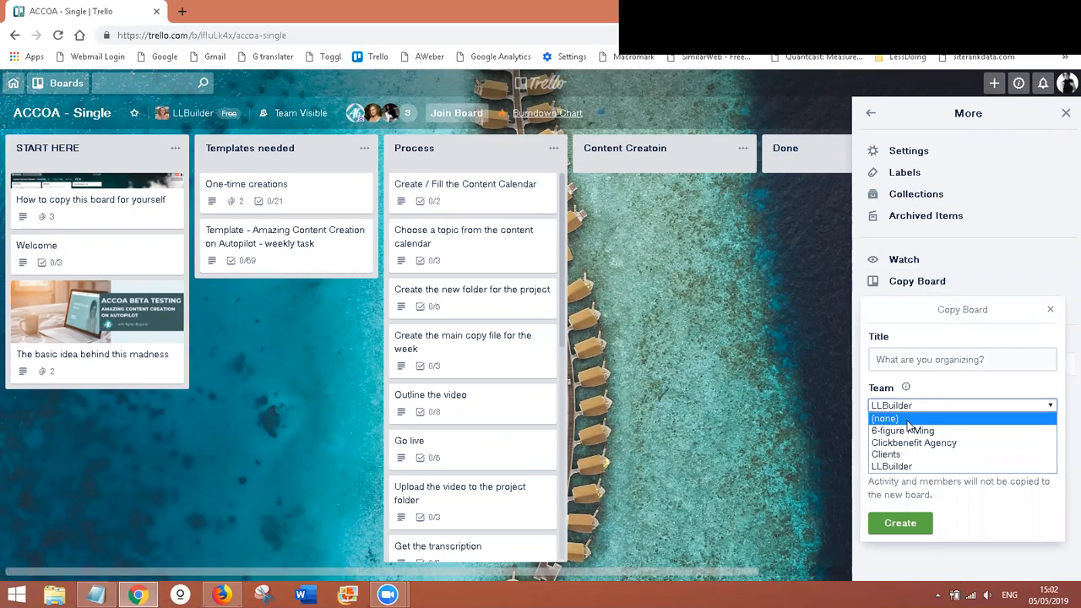
pyautogui.click(906, 419)
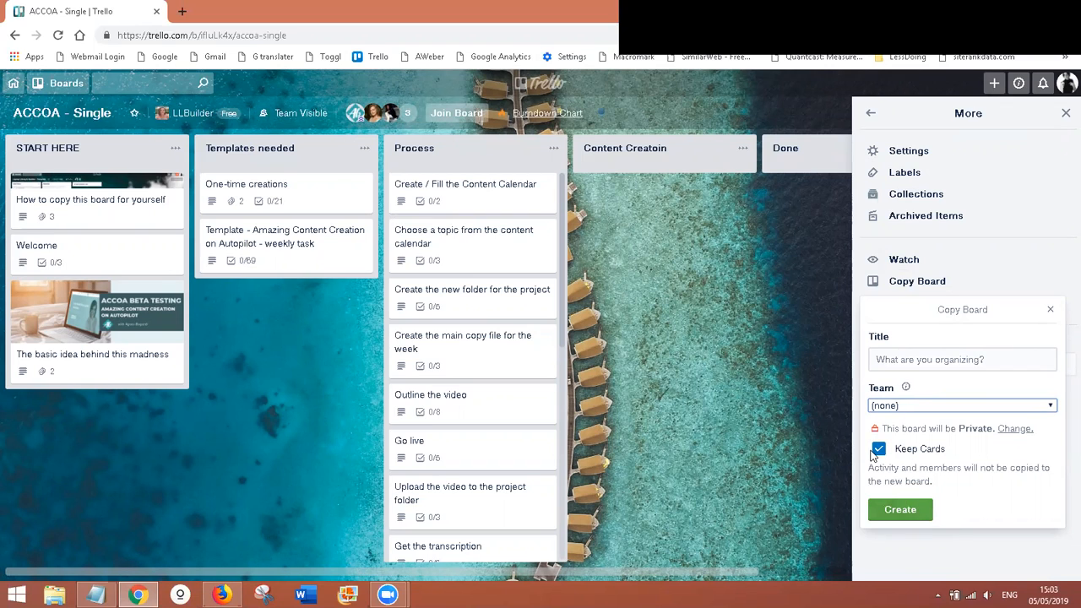
pyautogui.click(900, 509)
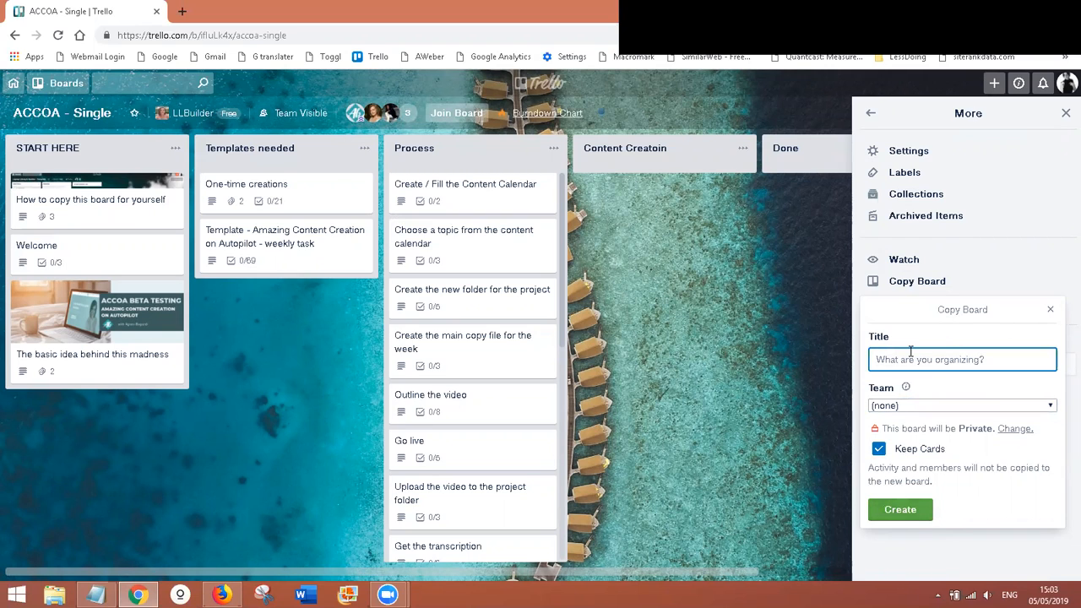
pyautogui.write('Accoa Beta  Testing Copy')
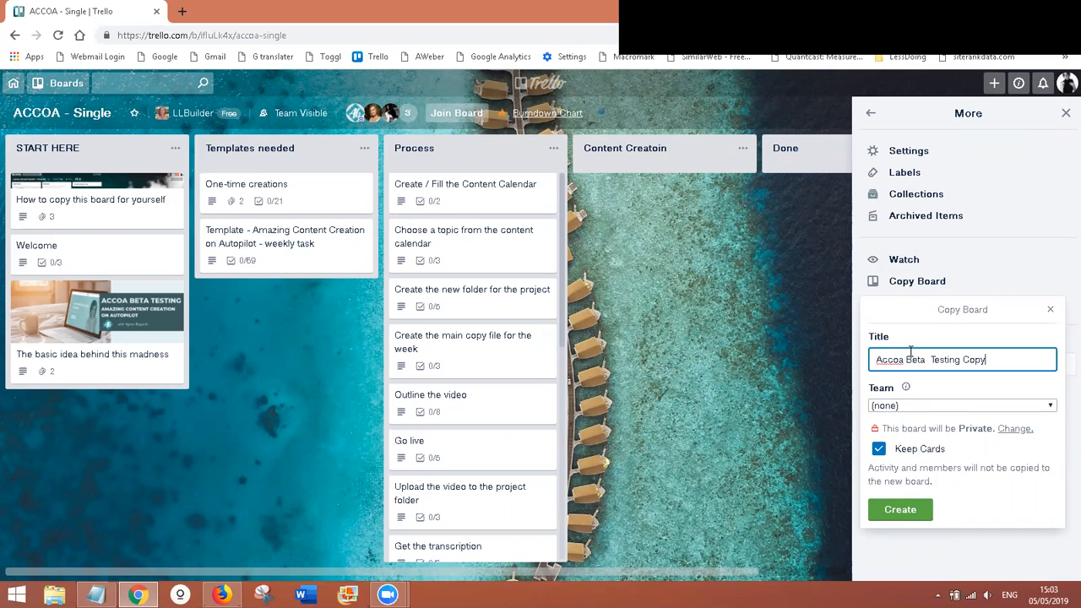
pyautogui.click(909, 511)
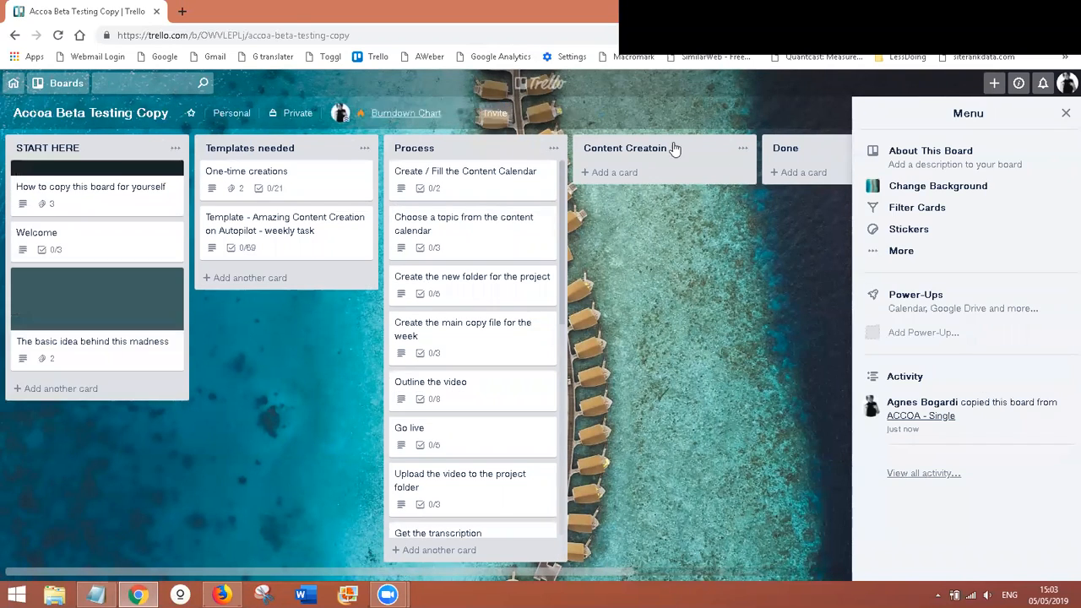
pyautogui.click(1065, 113)
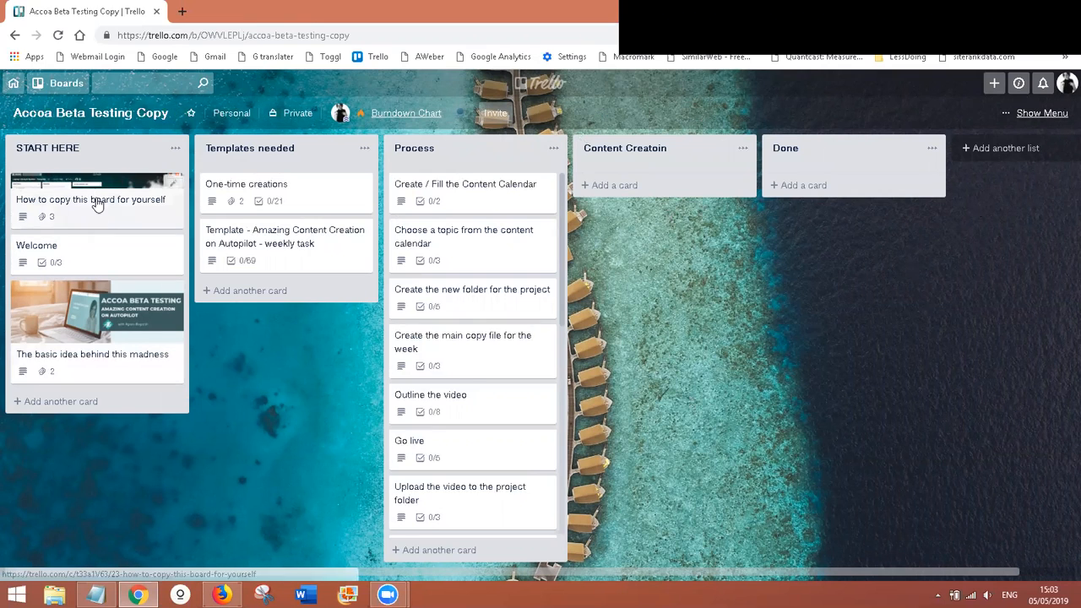
# Change the copied board's background to the Unsplash photo of pale pink cherry blossoms
pyautogui.click(1056, 116)
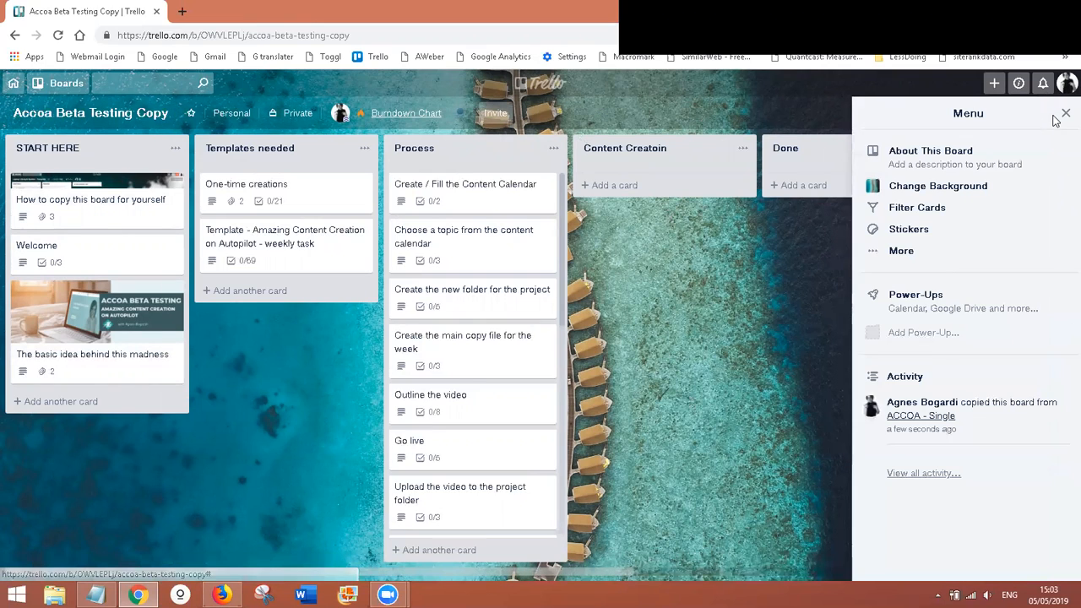
pyautogui.click(902, 193)
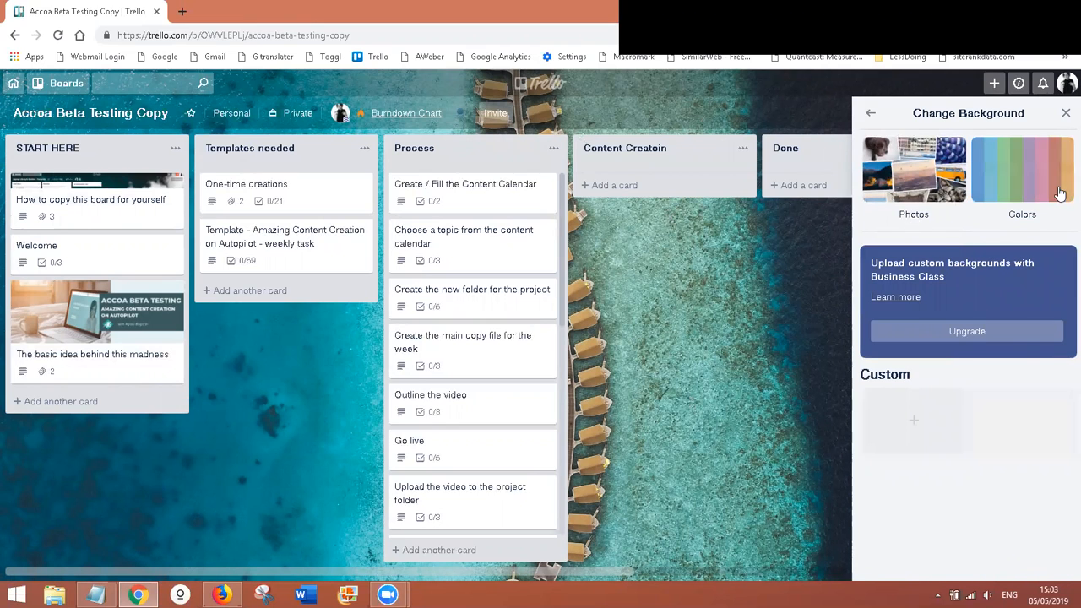
pyautogui.click(912, 184)
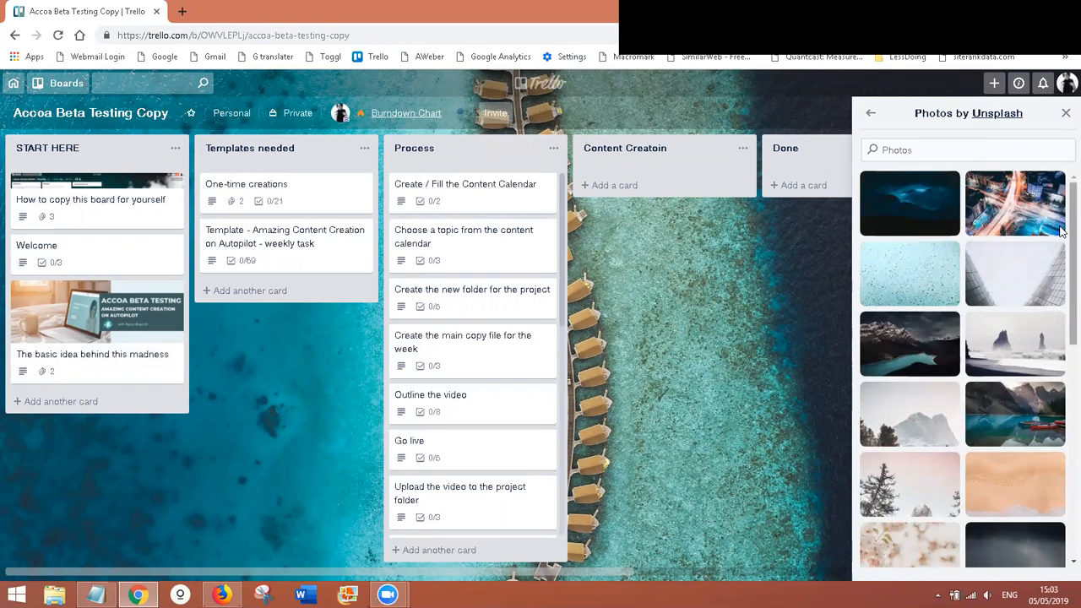
pyautogui.scroll(-2, 1062, 302)
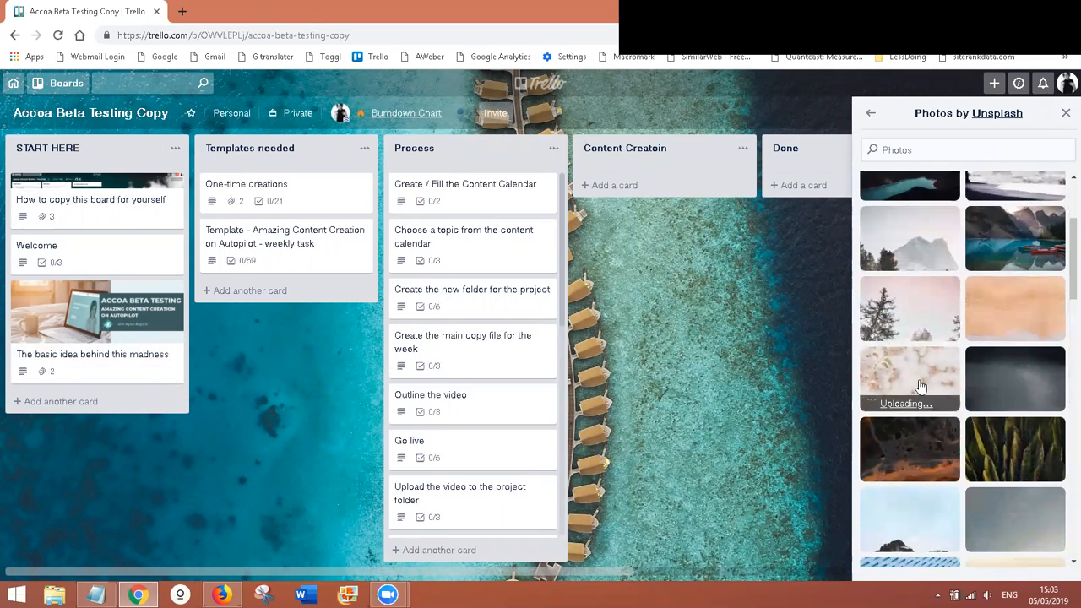
pyautogui.click(920, 379)
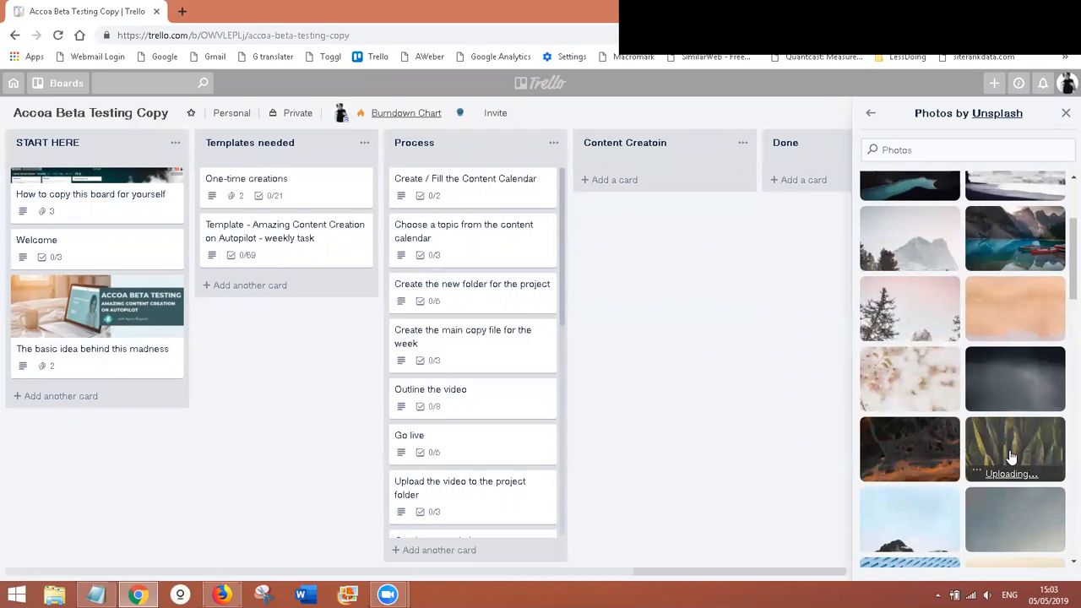
pyautogui.click(932, 457)
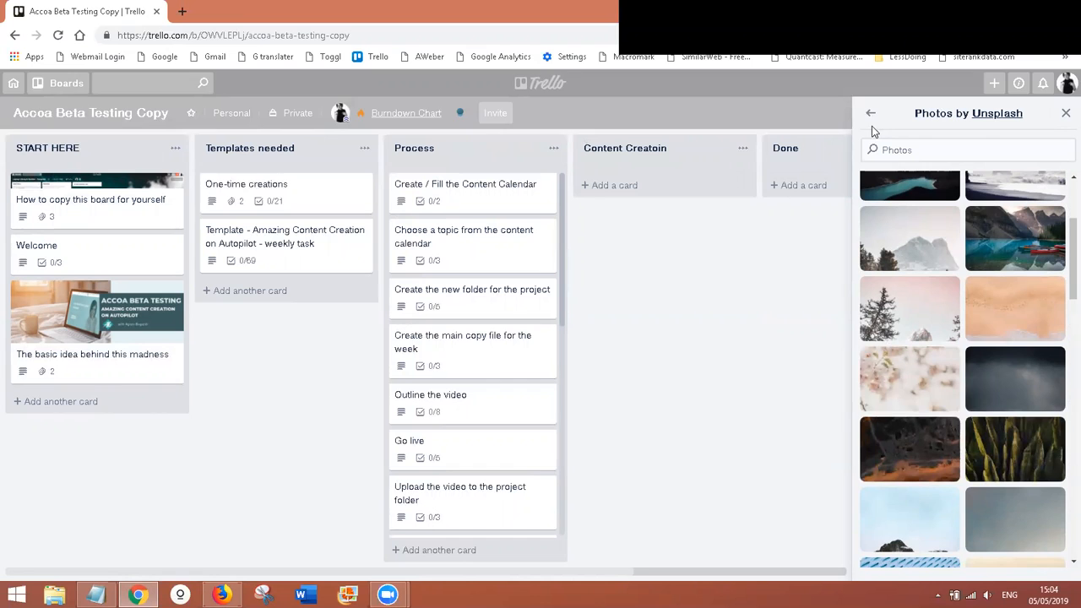
pyautogui.click(911, 370)
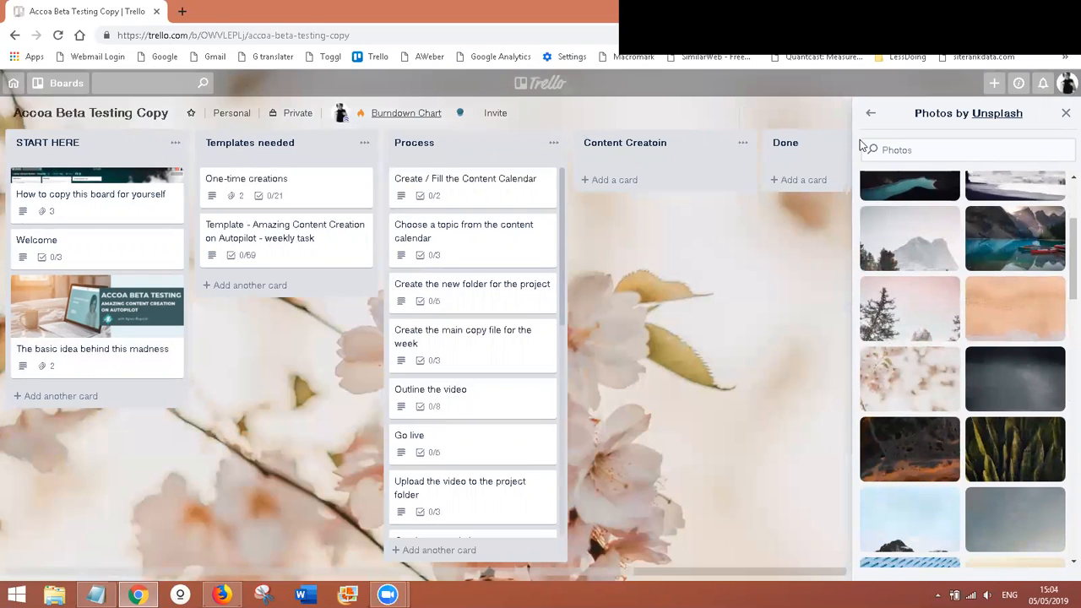
pyautogui.click(872, 113)
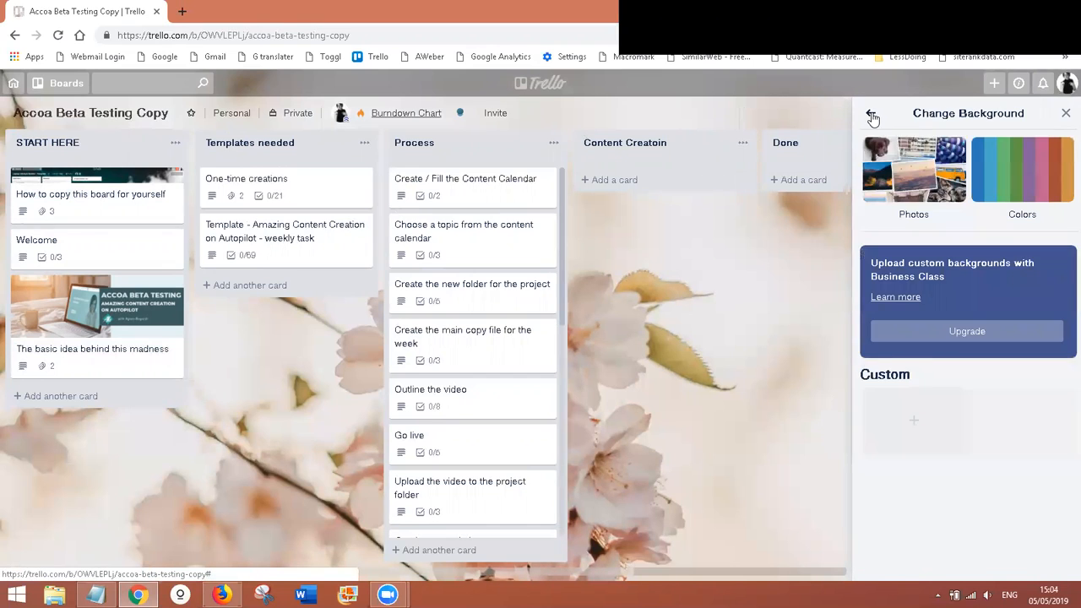
pyautogui.click(872, 113)
pyautogui.click(1066, 114)
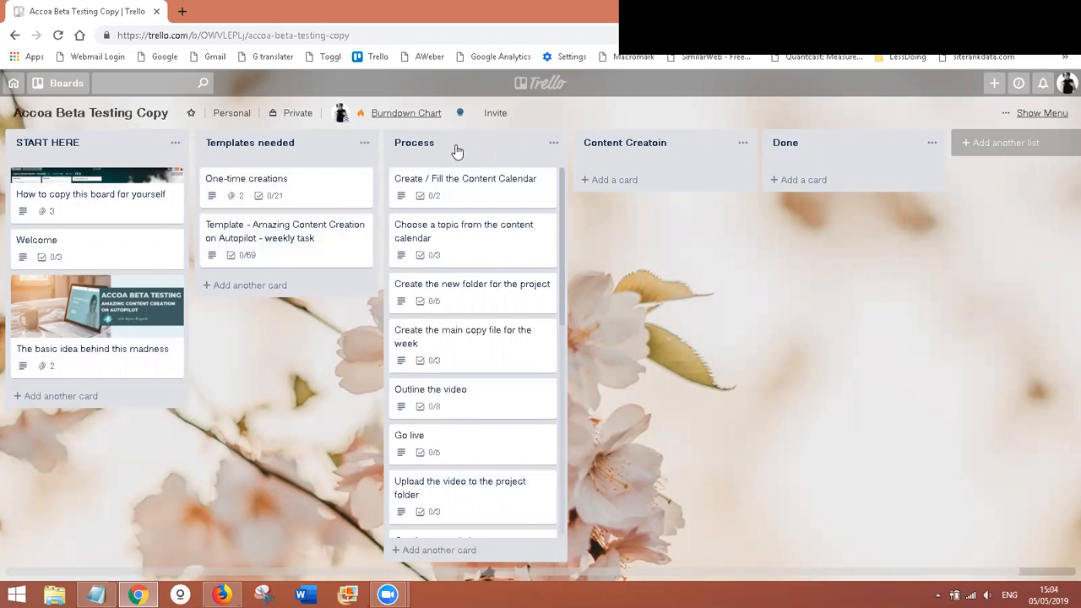
# Add a new list titled "Resource" after the Done list
pyautogui.click(1015, 145)
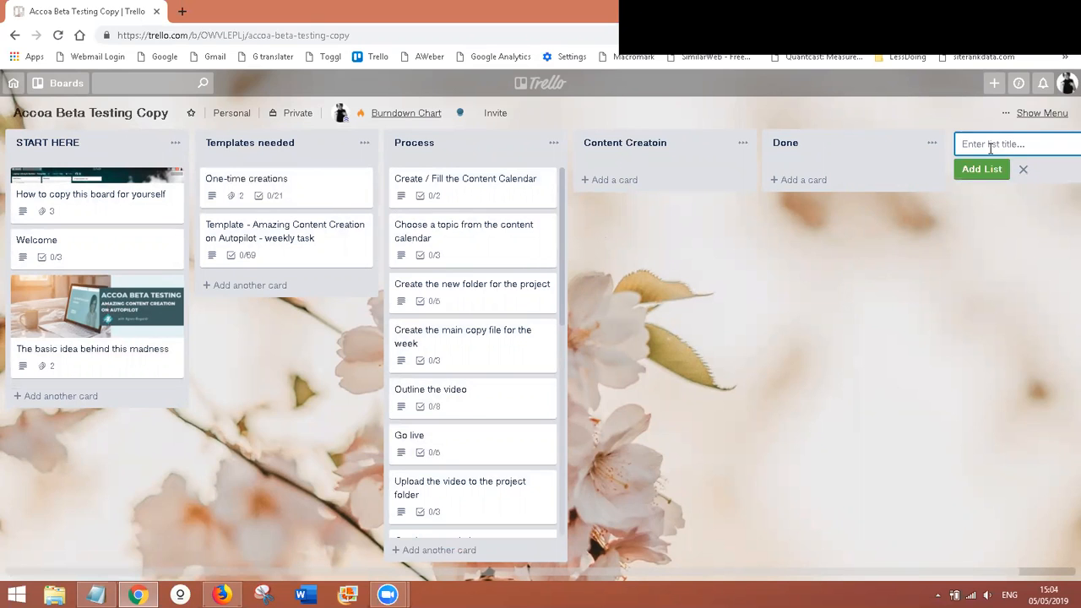
pyautogui.write('Resource')
pyautogui.press('Return')
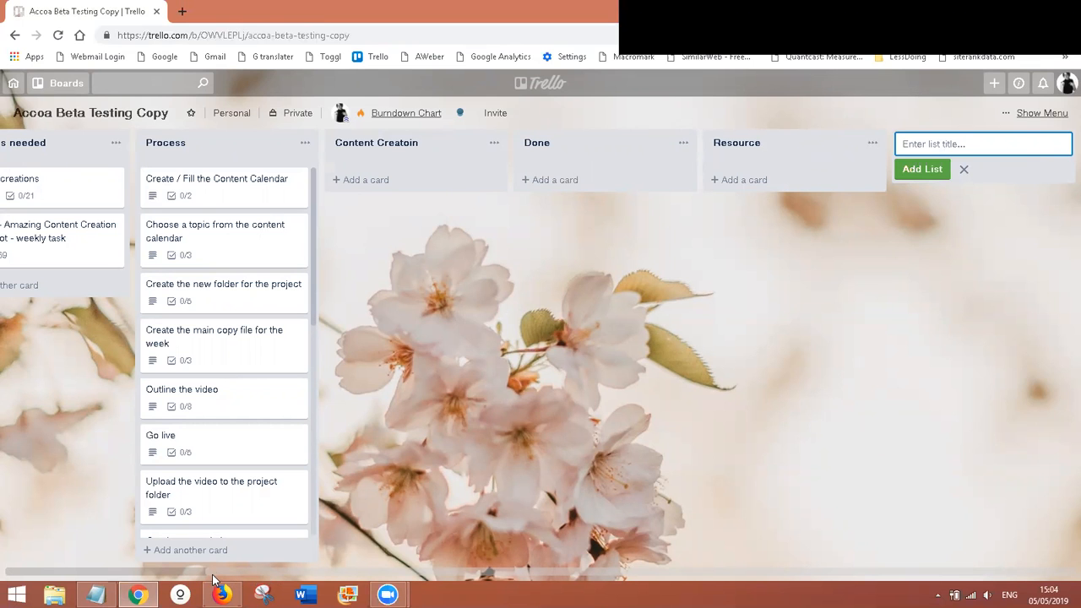
pyautogui.moveTo(569, 574); pyautogui.dragTo(100, 577)
pyautogui.moveTo(473, 571); pyautogui.dragTo(119, 575)
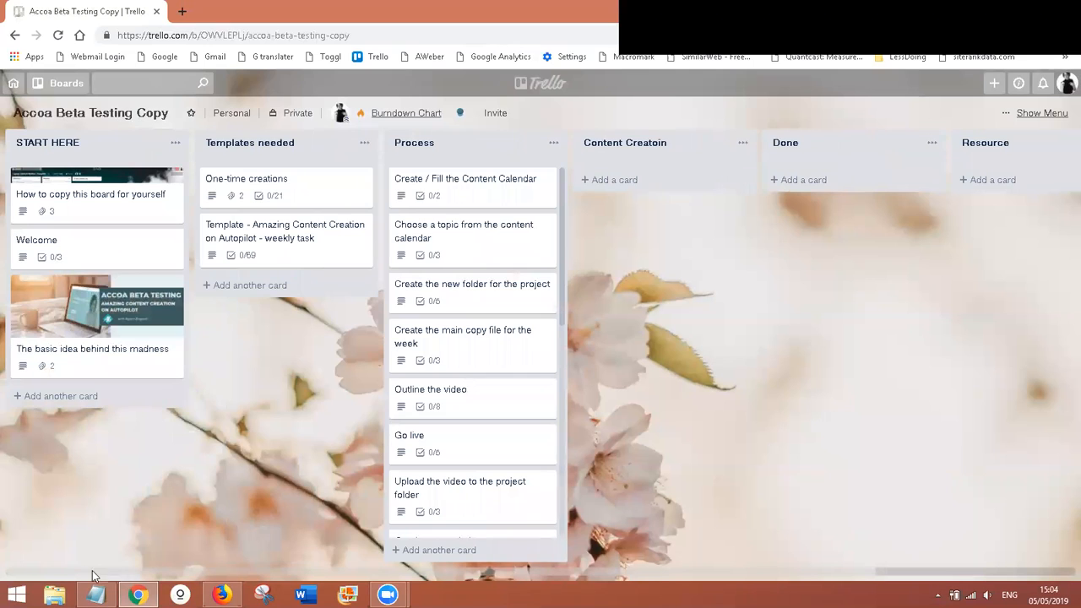
pyautogui.moveTo(350, 581); pyautogui.dragTo(261, 572)
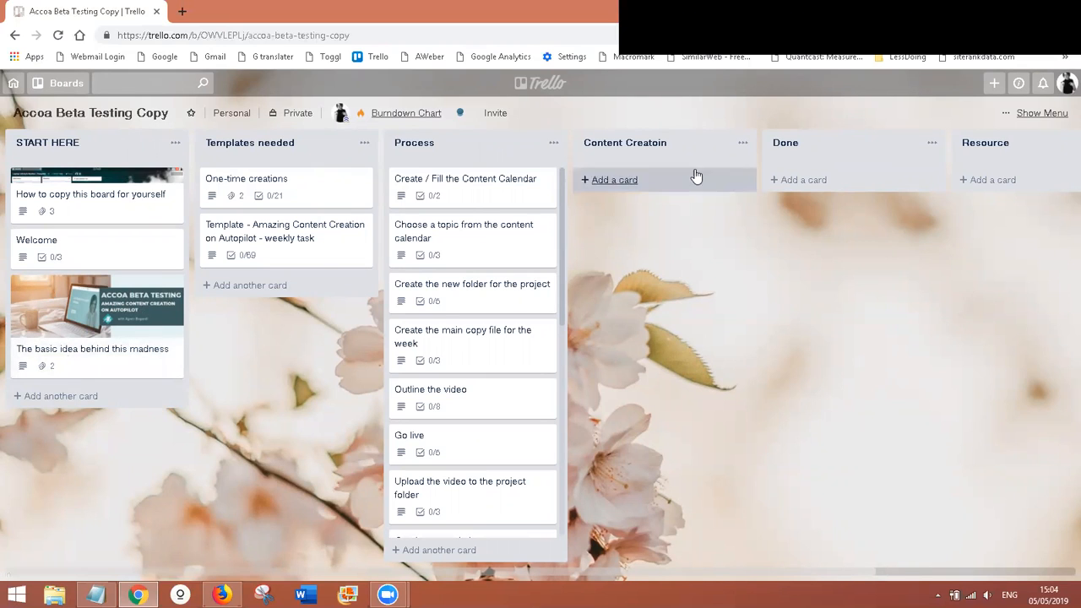
# Add a card titled "Task" to the Content Creatoin list
pyautogui.click(613, 183)
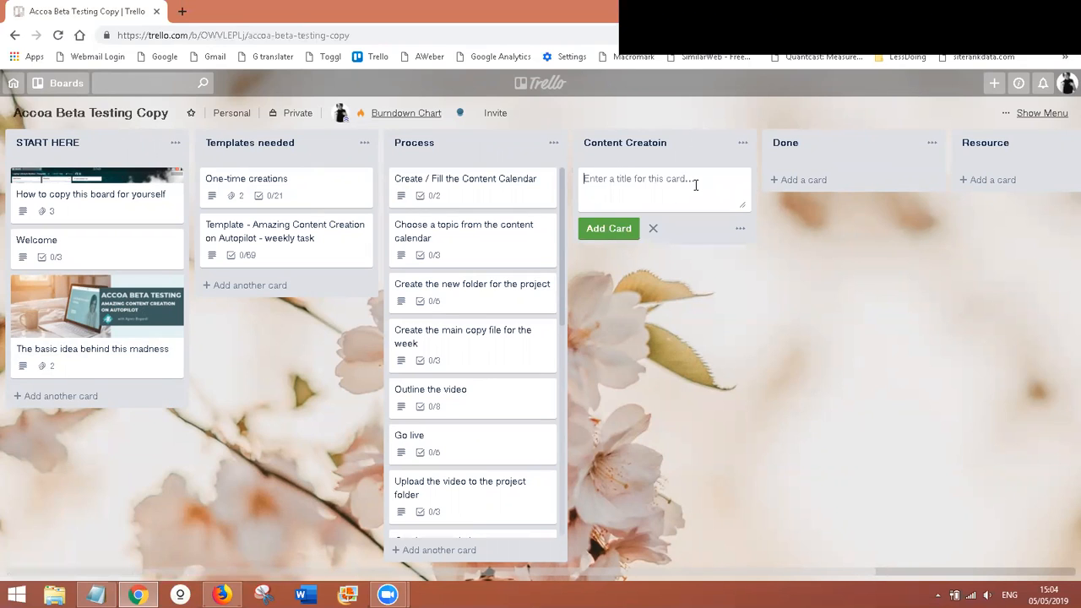
pyautogui.write('Task')
pyautogui.press('Return')
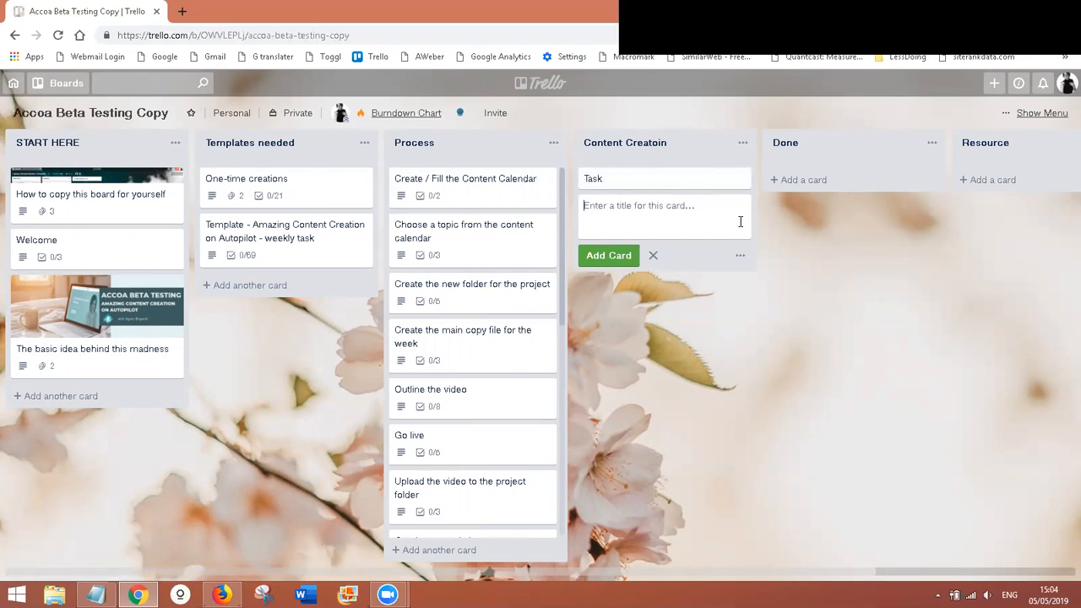
# Open the Task card and enter the description lines "sdbdvbfd\;", "sabcusiv" and, after a blank line, "resources"
pyautogui.click(615, 179)
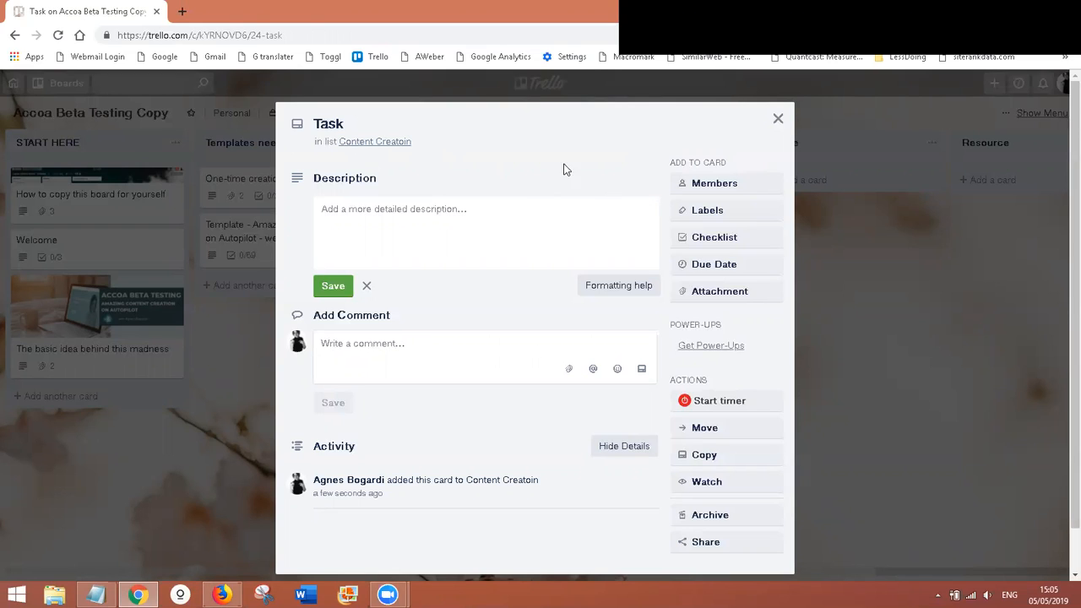
pyautogui.click(410, 212)
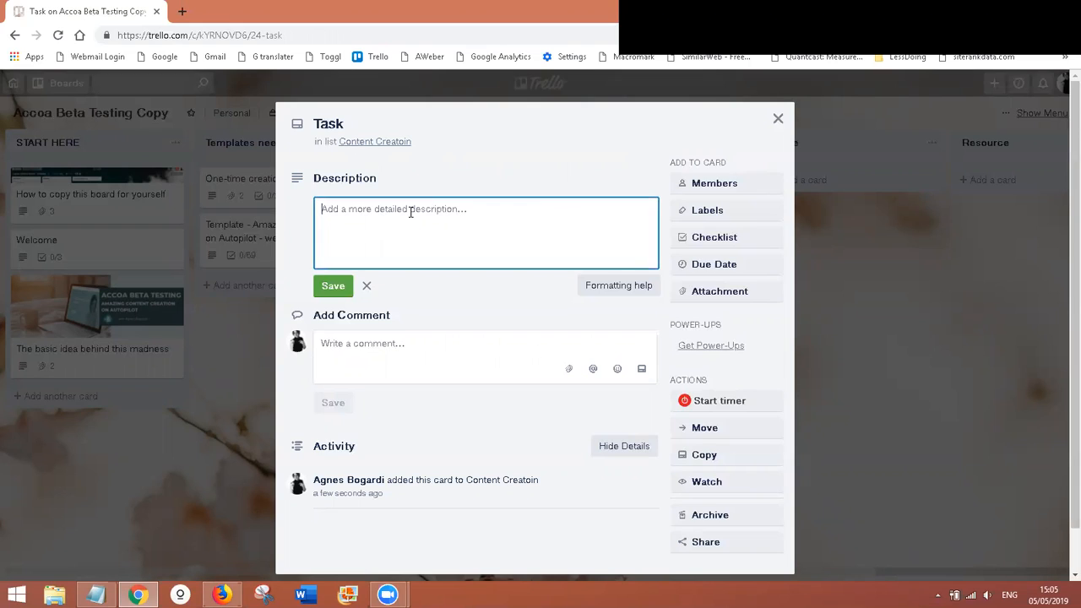
pyautogui.write('sdbdvbfd\\; ')
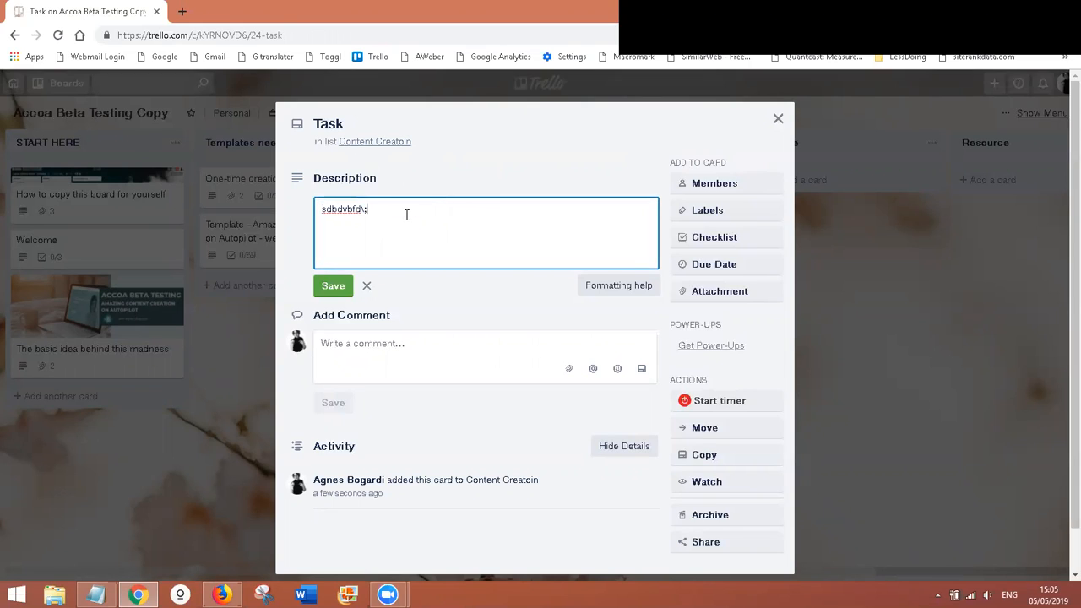
pyautogui.write('sabcusiv')
pyautogui.press('Return')
pyautogui.press('Return')
pyautogui.write('resources')
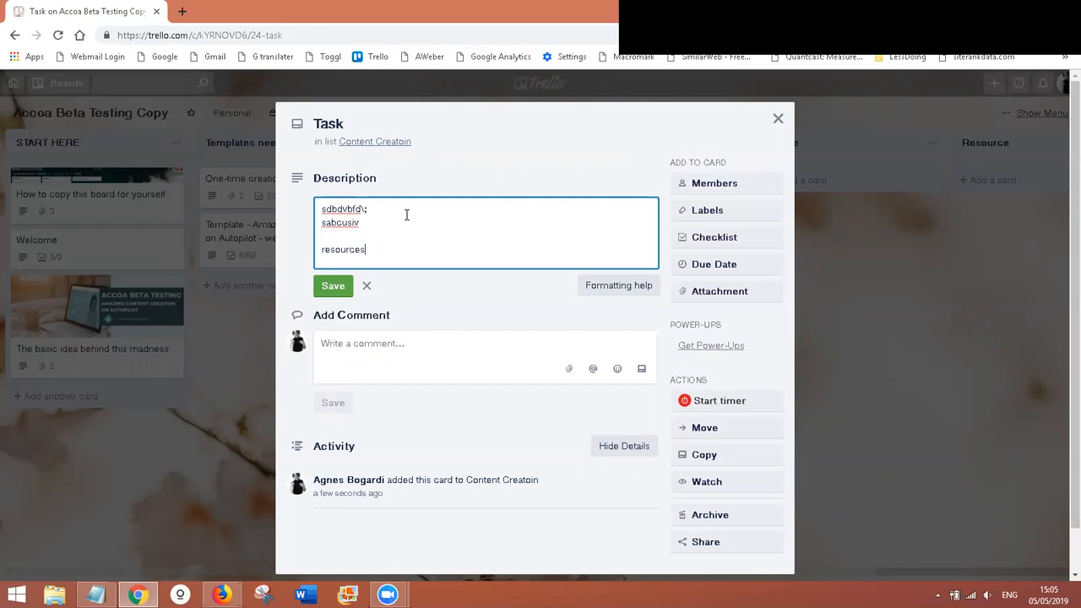
# Add the owner's website address below the "resources" line and save the card's description
pyautogui.press('Return')
pyautogui.write('www.')
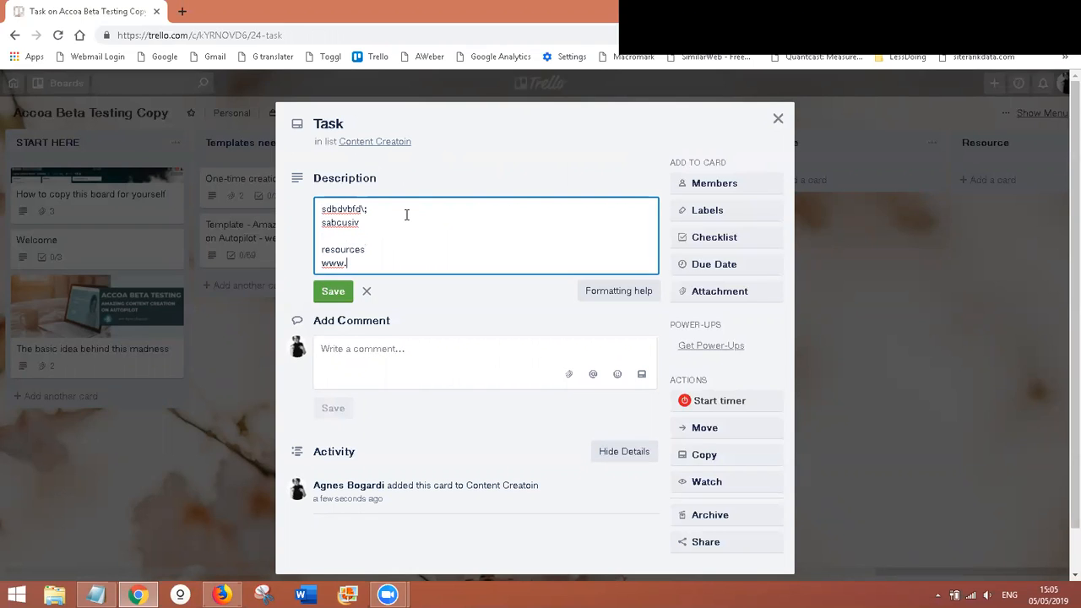
pyautogui.press('BackSpace')
pyautogui.write('gard')
pyautogui.write('i.co')
pyautogui.write('agnes')
pyautogui.press('Return')
pyautogui.press('BackSpace')
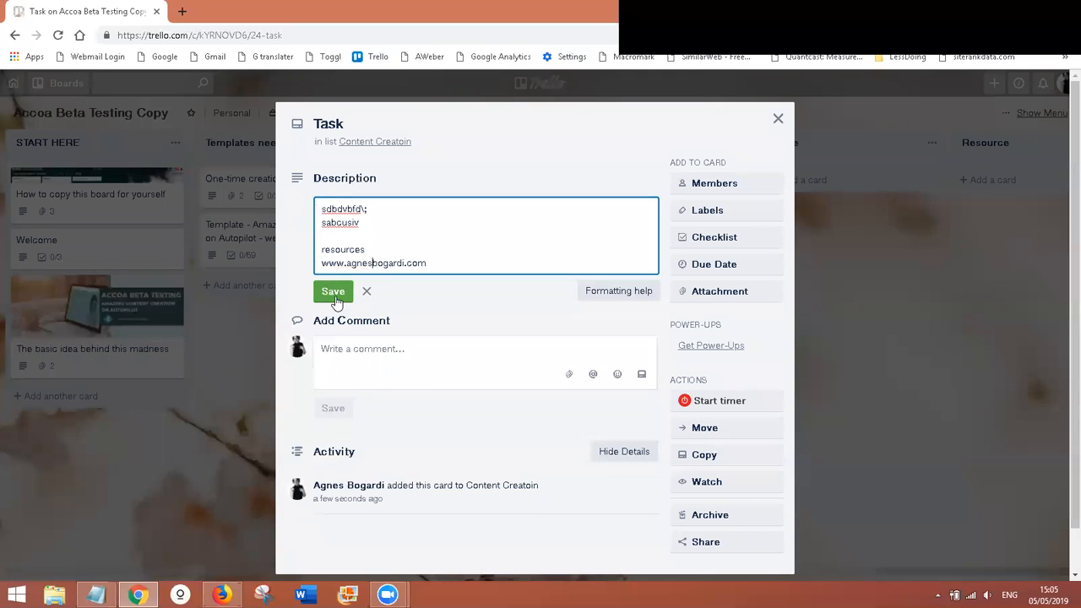
pyautogui.click(335, 291)
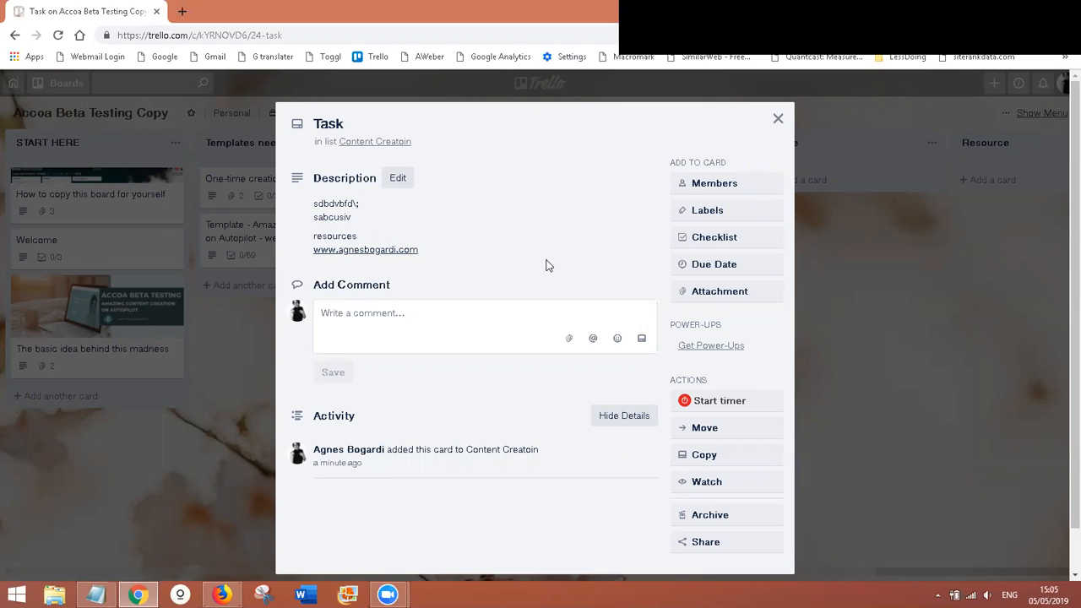
pyautogui.scroll(-1, 507, 271)
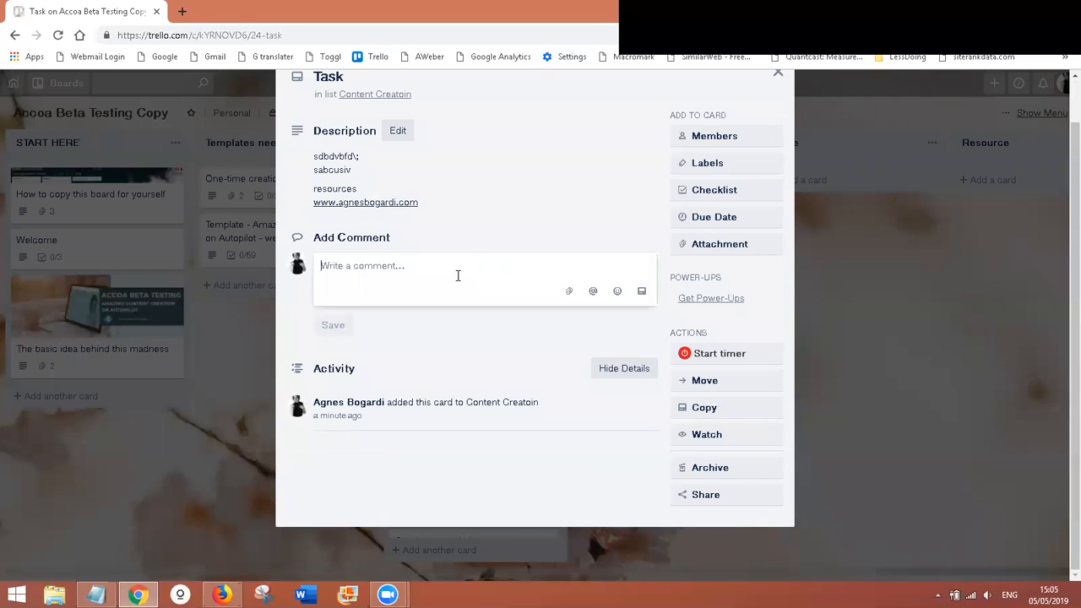
pyautogui.scroll(1, 528, 280)
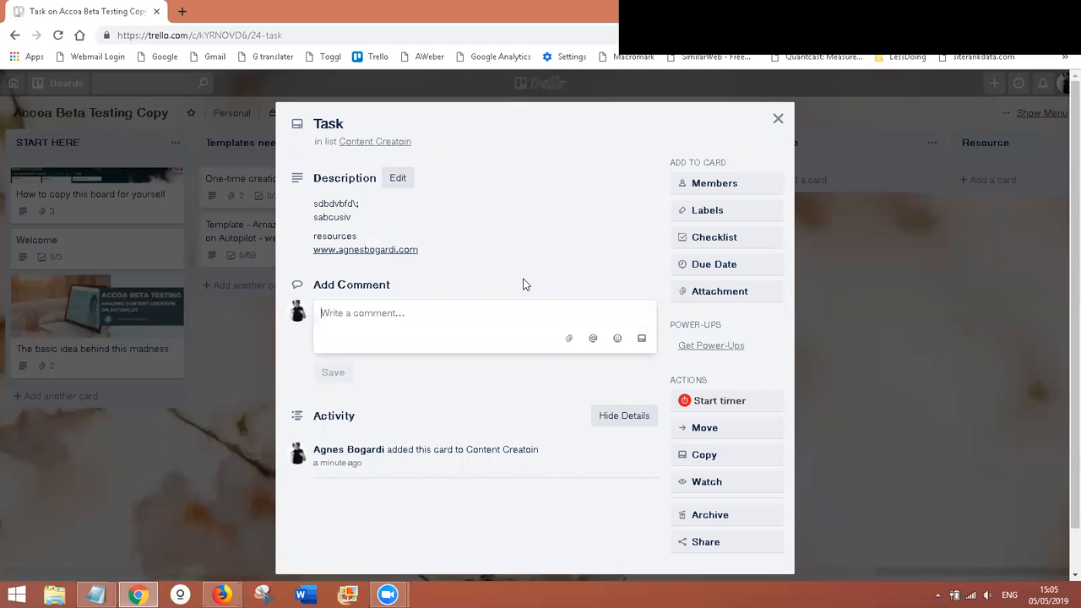
pyautogui.write('@agnes')
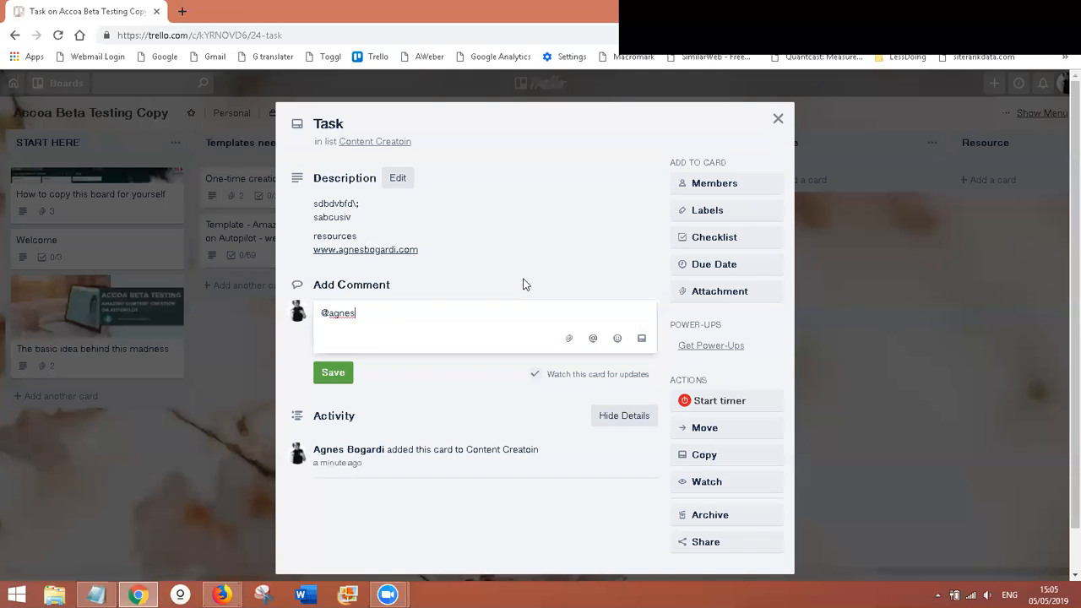
pyautogui.press('BackSpace')
pyautogui.press('BackSpace')
pyautogui.press('BackSpace')
pyautogui.press('BackSpace')
pyautogui.press('BackSpace')
pyautogui.press('BackSpace')
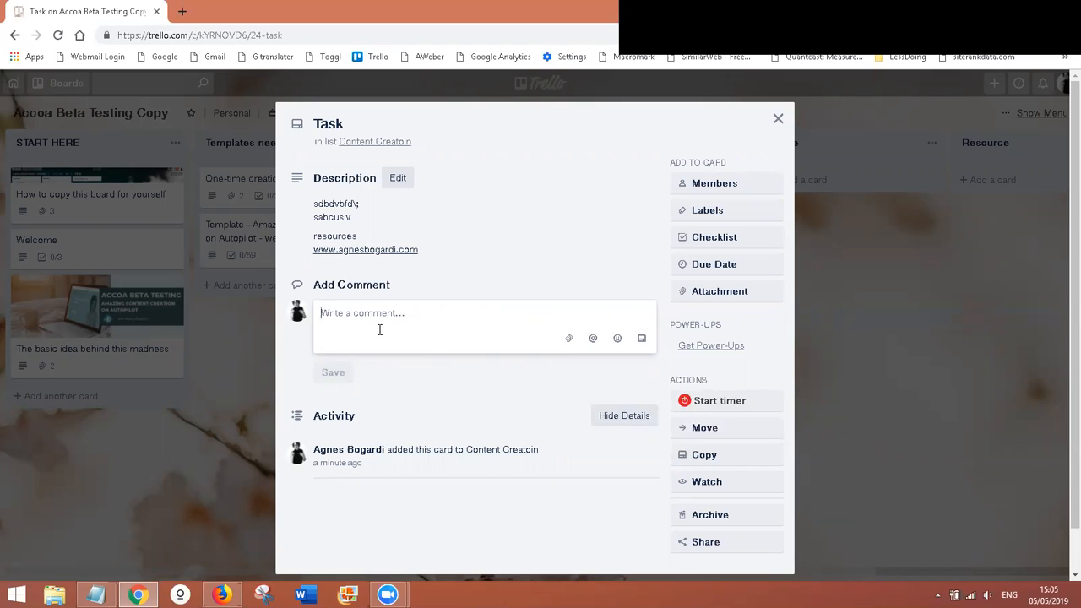
# Post the comment "sv\fvsfv" on the Task card and react to it with the winking tongue-out emoji
pyautogui.write('sv\x0cvsfv')
pyautogui.click(335, 375)
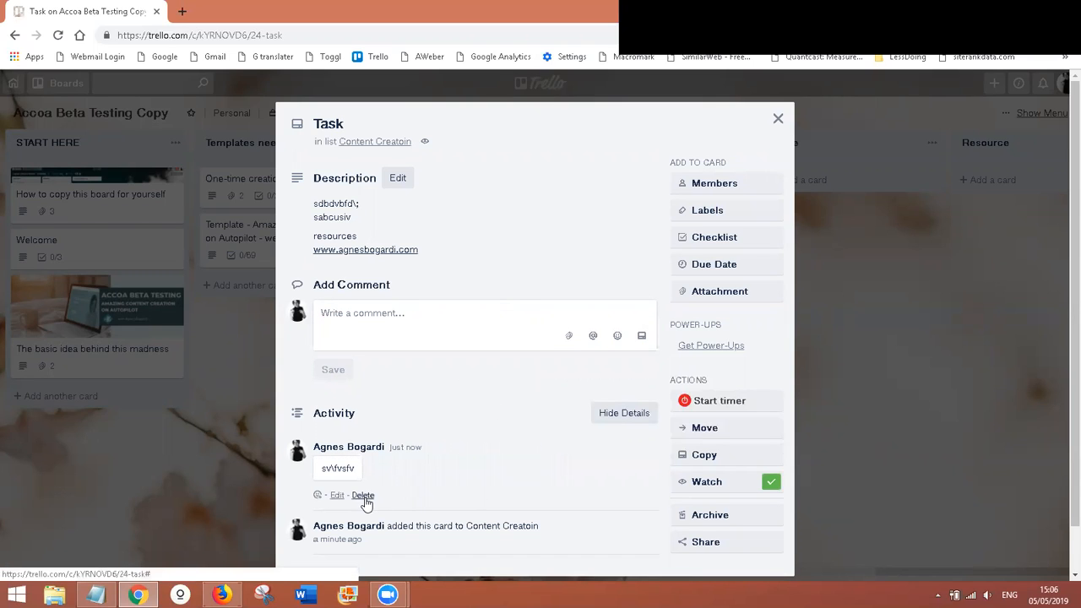
pyautogui.click(318, 497)
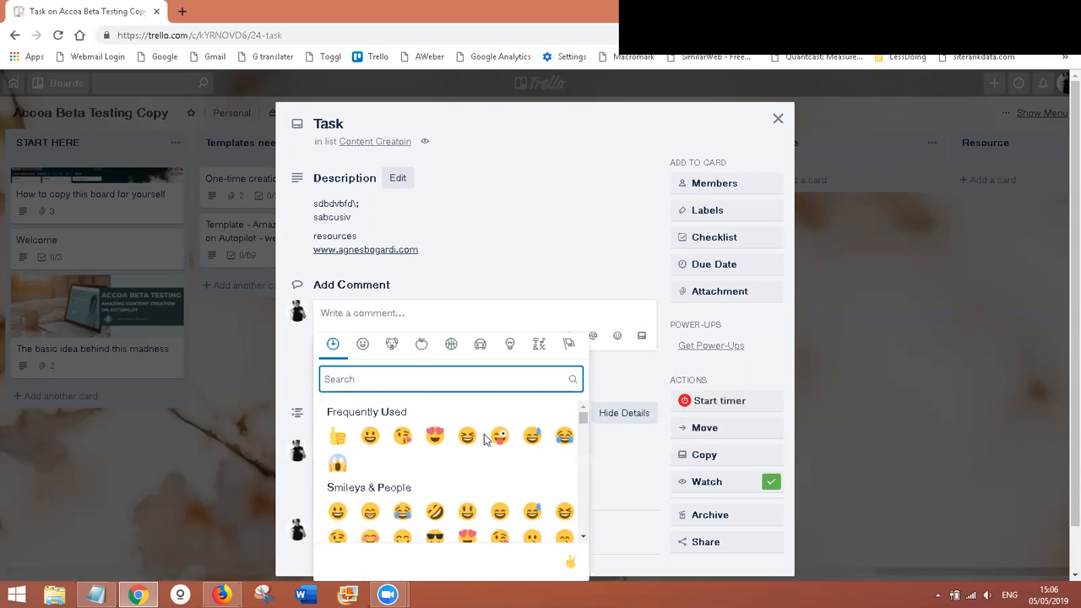
pyautogui.click(499, 437)
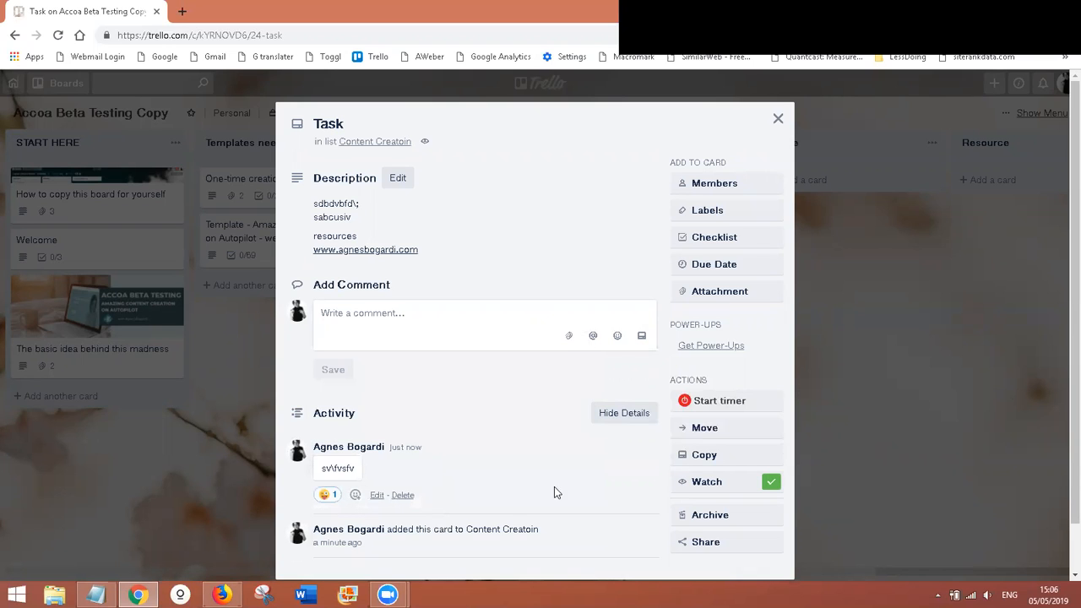
# Post a second comment reading "dvsd\d" on the Task card
pyautogui.scroll(-1, 522, 427)
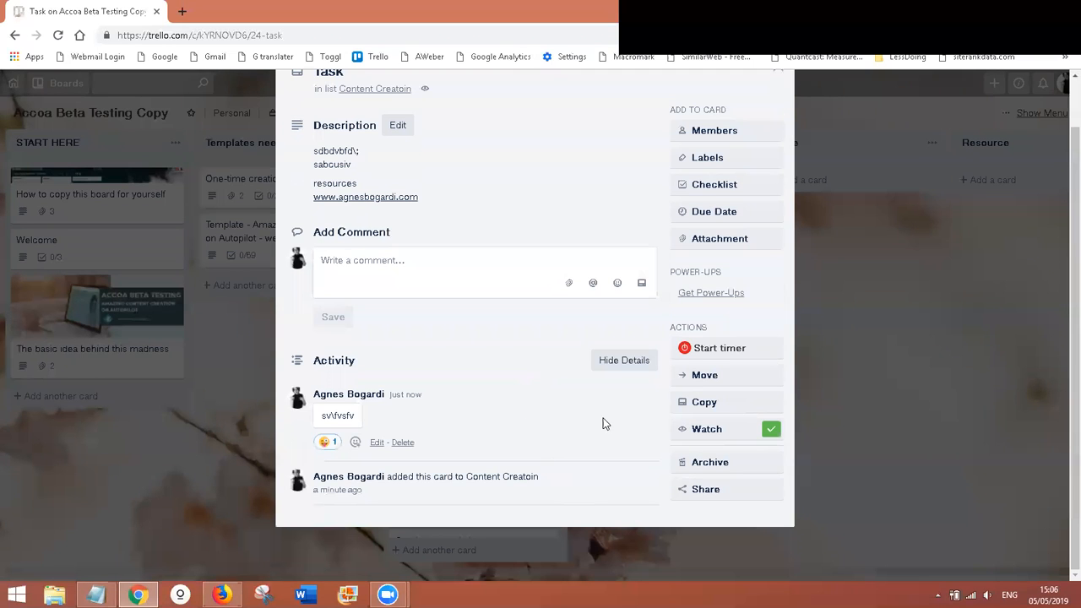
pyautogui.click(406, 274)
pyautogui.write('dvsd\\d')
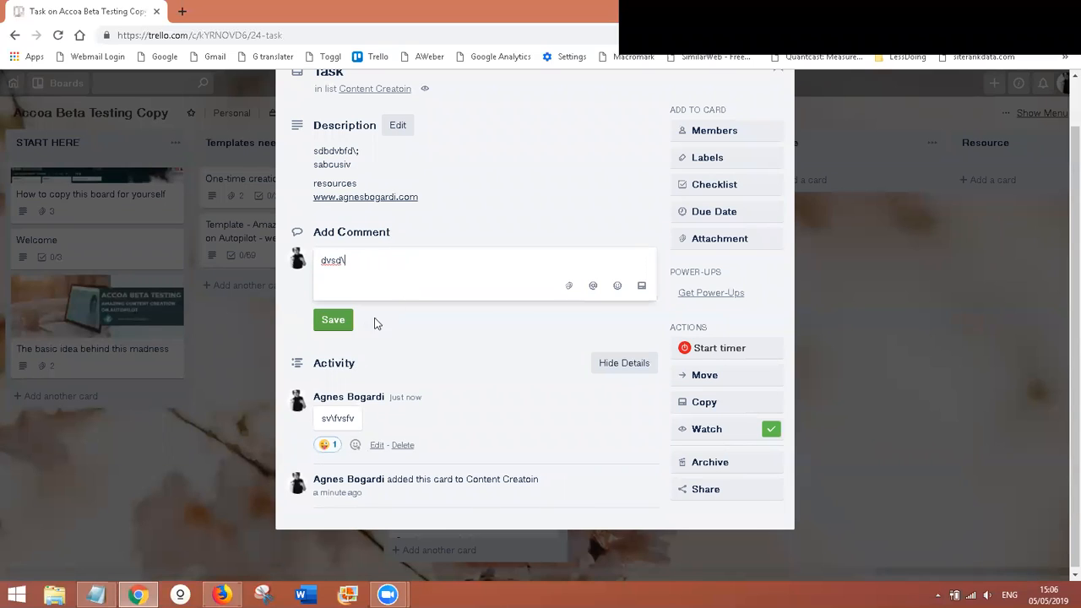
pyautogui.click(346, 324)
pyautogui.scroll(-1, 505, 318)
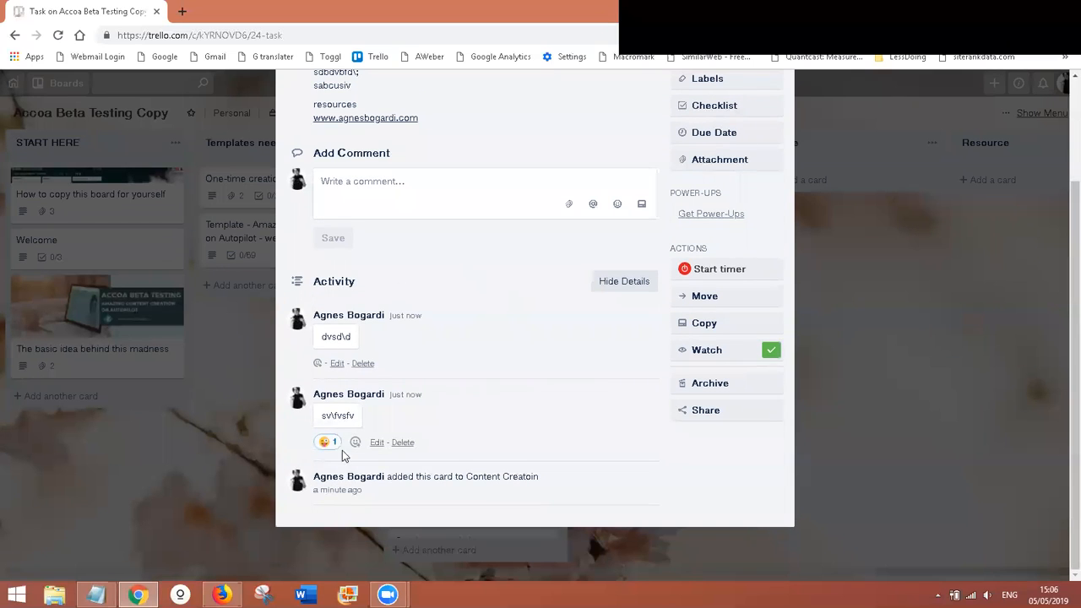
pyautogui.scroll(2, 474, 396)
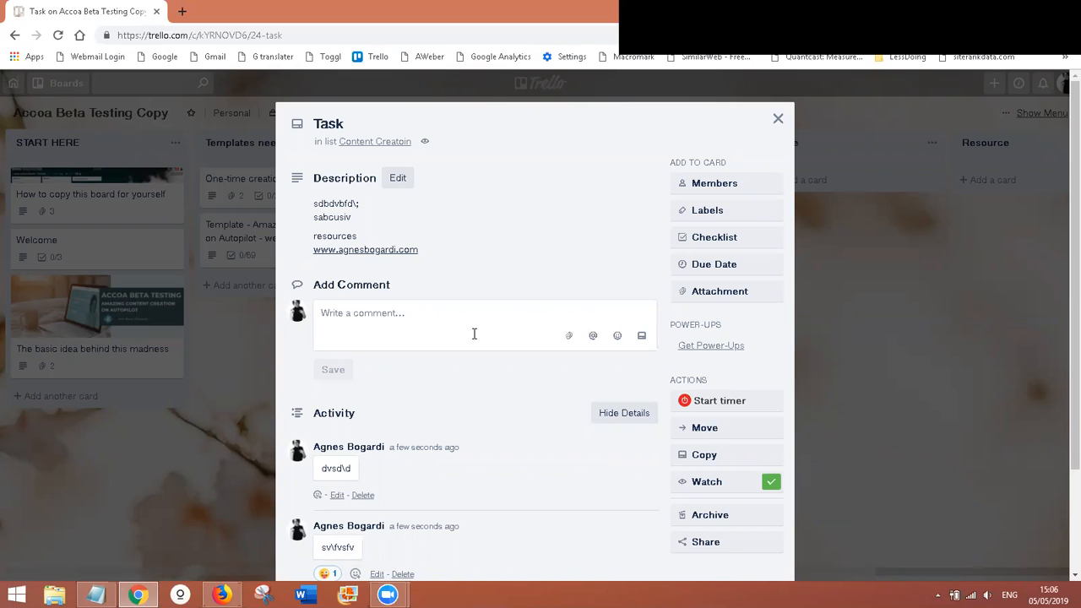
pyautogui.scroll(-2, 487, 412)
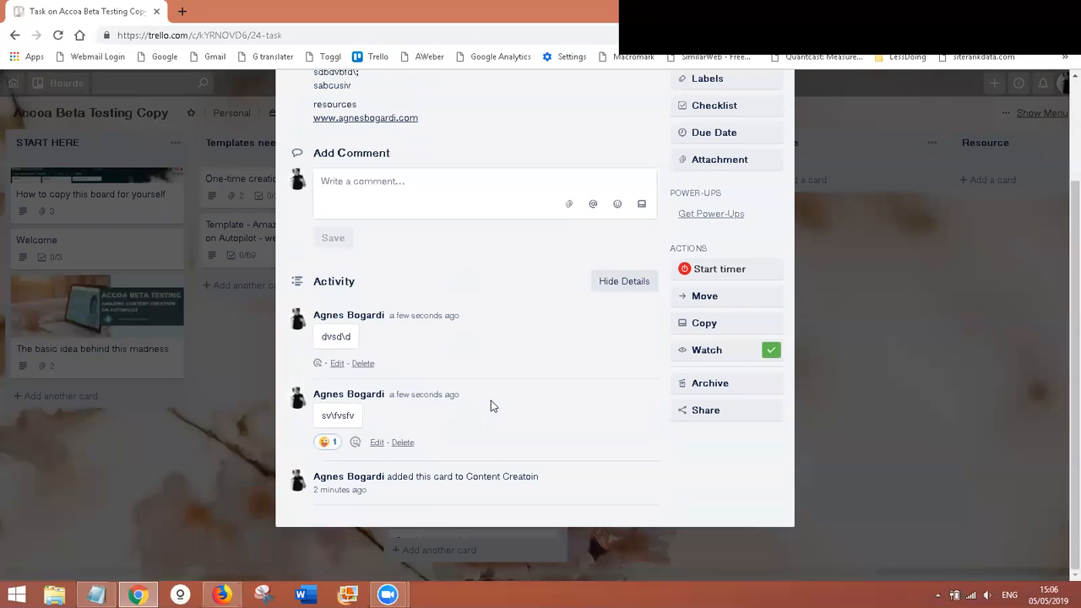
pyautogui.scroll(1, 492, 405)
pyautogui.scroll(1, 495, 399)
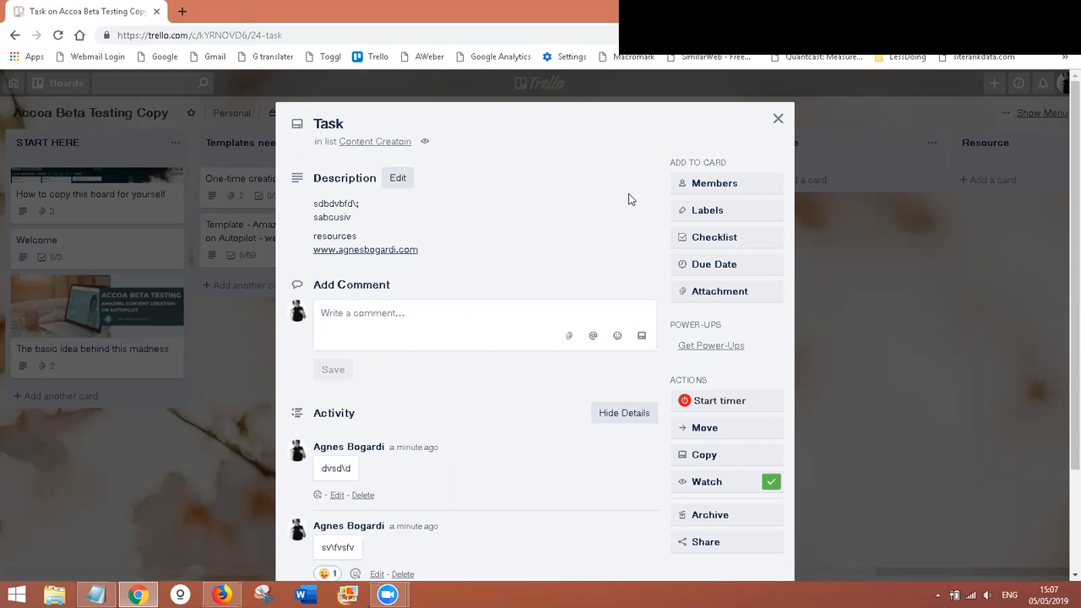
# Assign the board owner as a member of the Task card and close the card
pyautogui.click(694, 188)
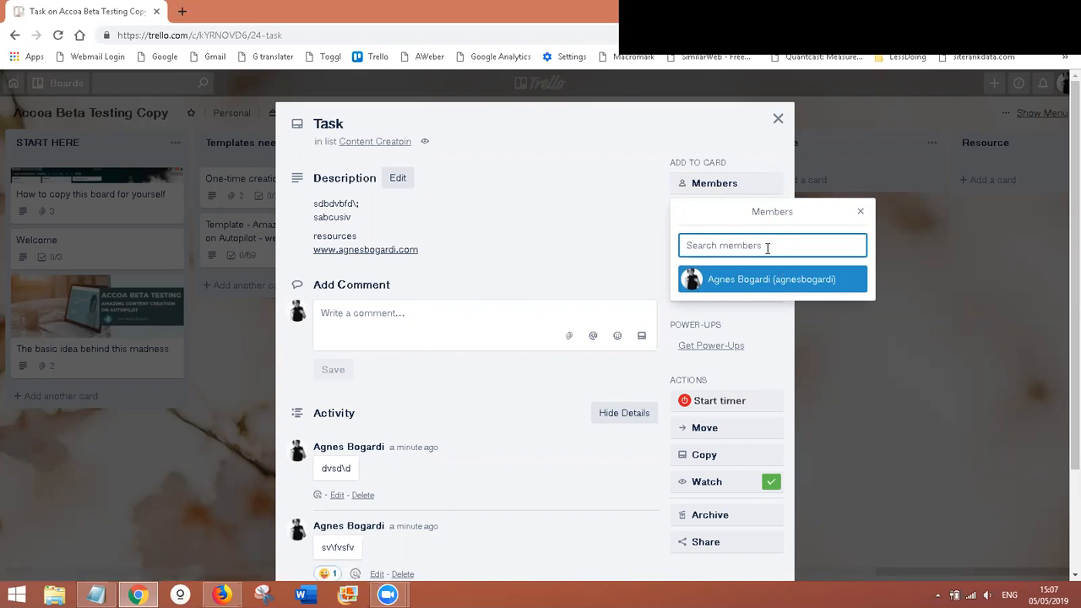
pyautogui.click(760, 286)
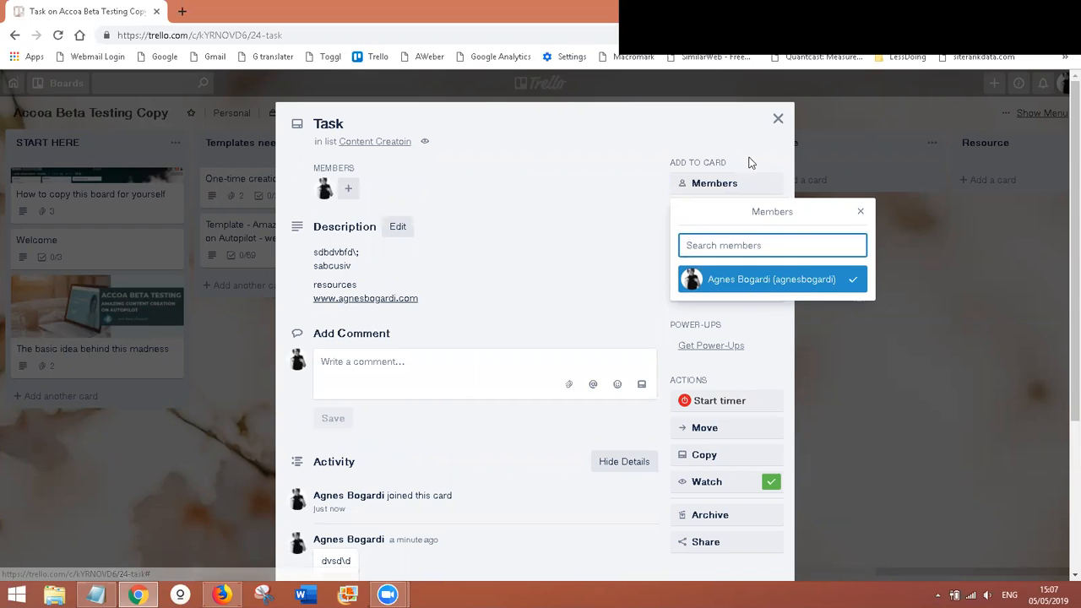
pyautogui.click(777, 119)
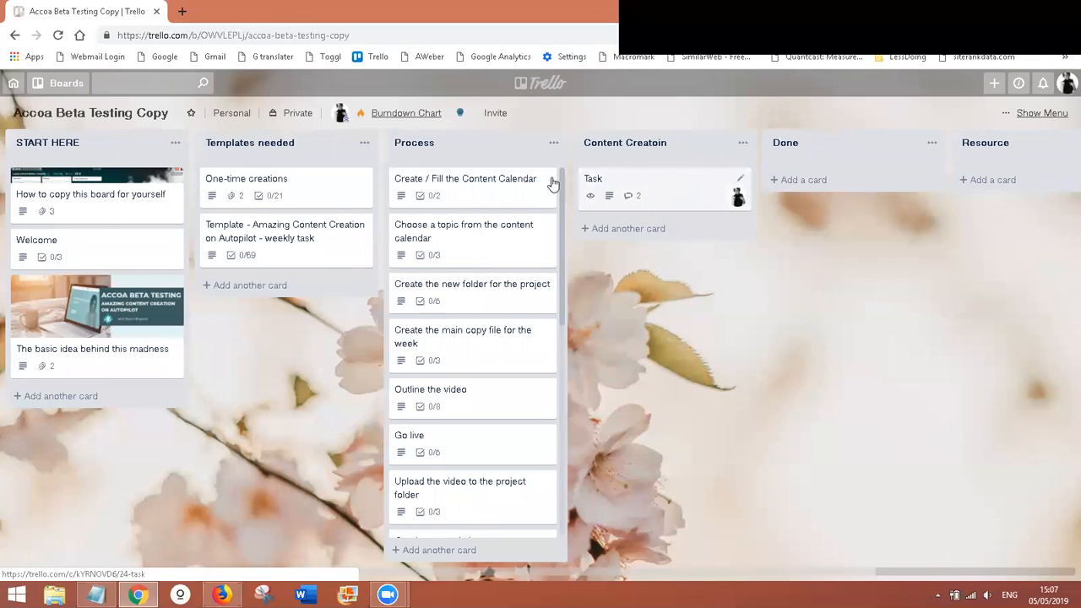
# Examine the board's card filter options for labels, members and due dates, and close them without applying a filter
pyautogui.click(1039, 116)
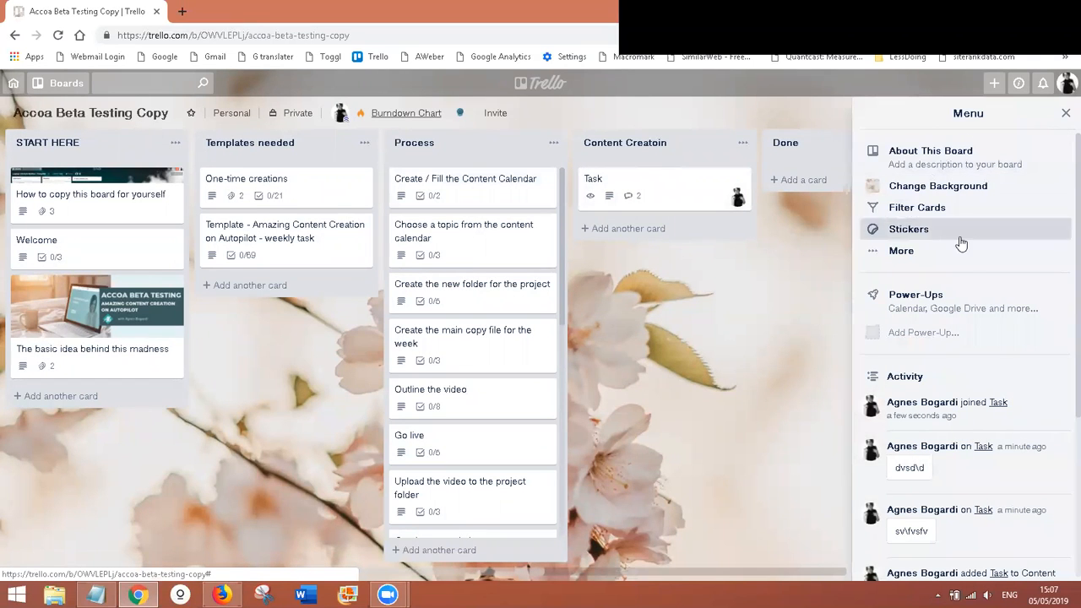
pyautogui.click(932, 207)
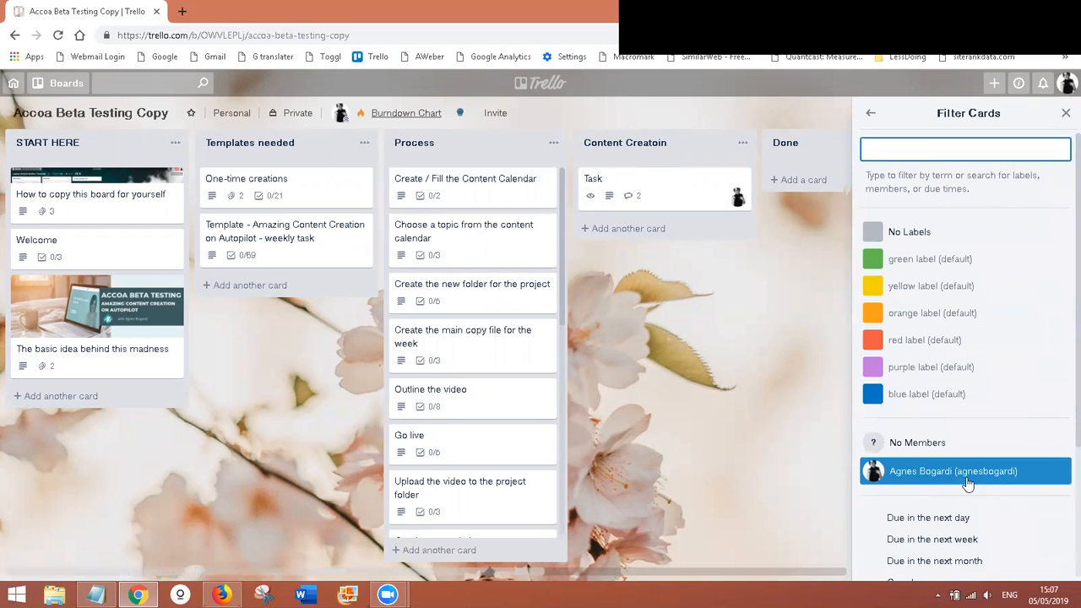
pyautogui.scroll(-2, 962, 511)
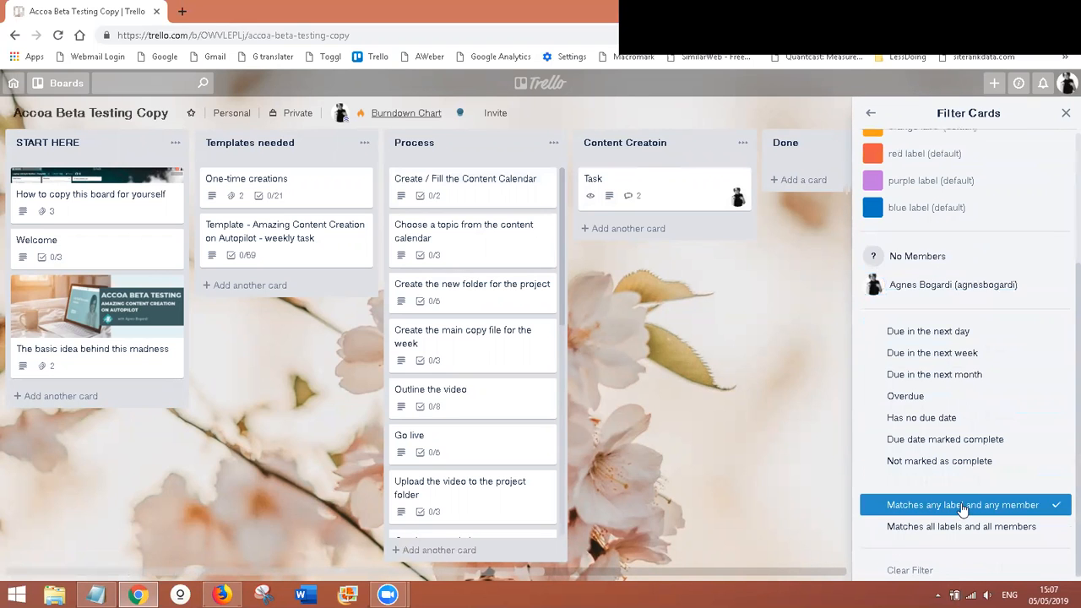
pyautogui.scroll(2, 963, 507)
pyautogui.click(1064, 114)
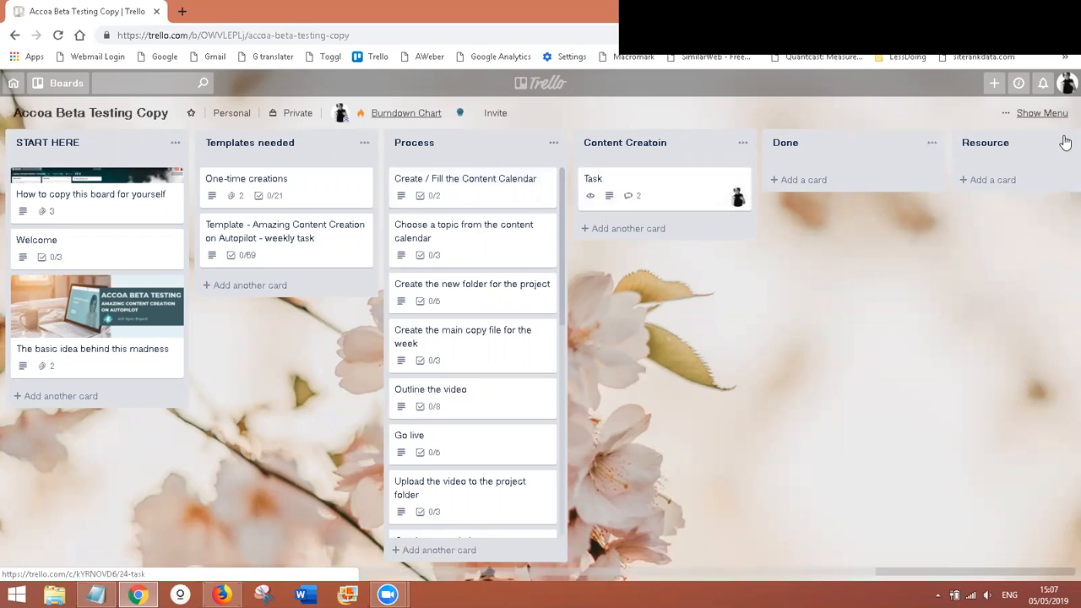
# Name the green label "Done", apply it to the Task card and close the card
pyautogui.click(647, 183)
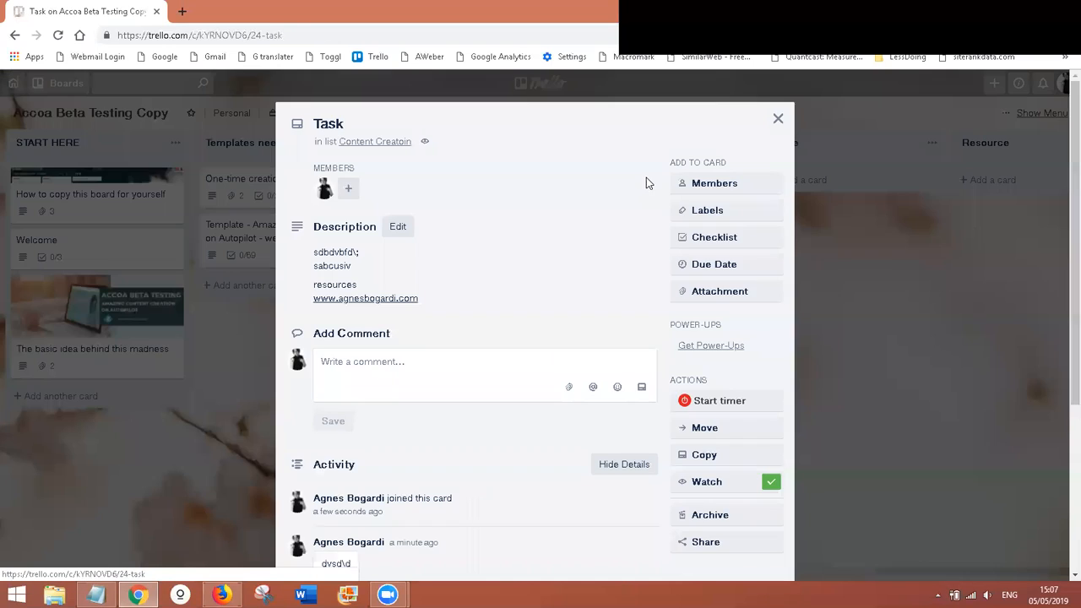
pyautogui.click(729, 218)
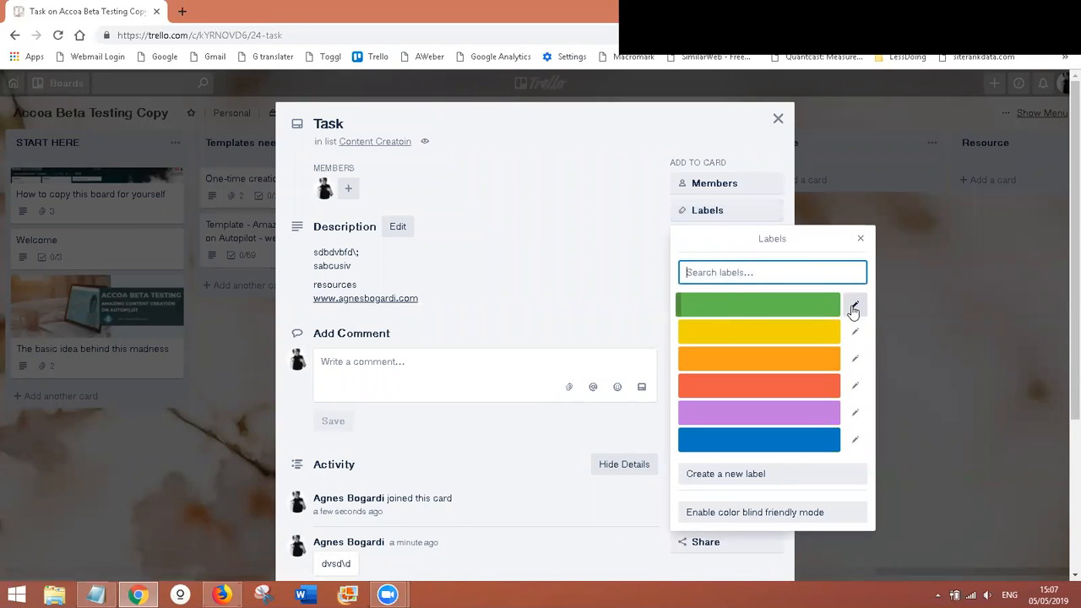
pyautogui.click(856, 307)
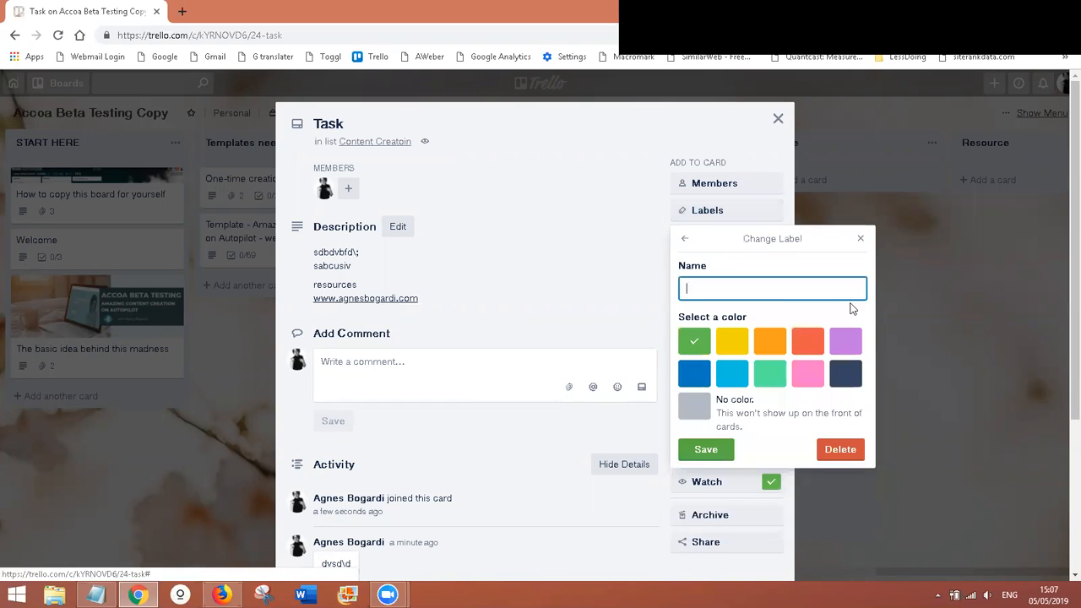
pyautogui.write('Done')
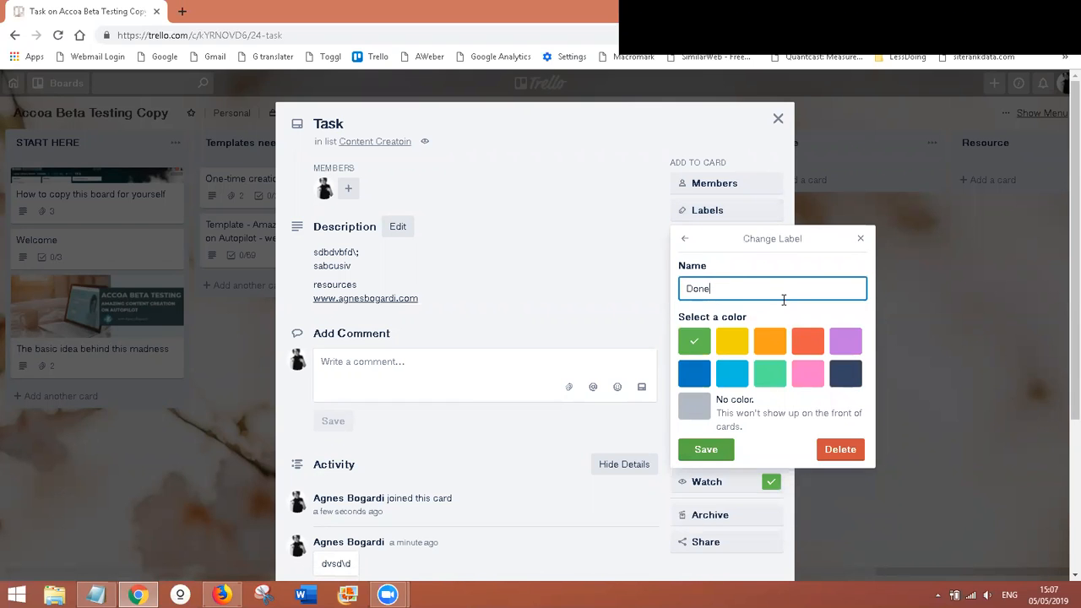
pyautogui.click(712, 451)
pyautogui.click(701, 307)
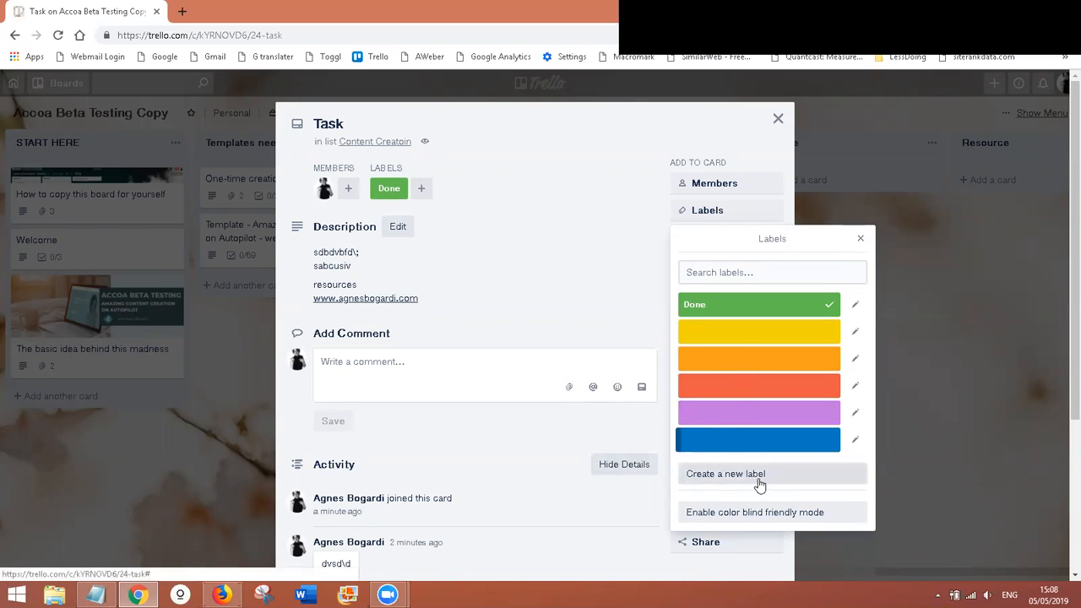
pyautogui.click(862, 243)
pyautogui.click(883, 246)
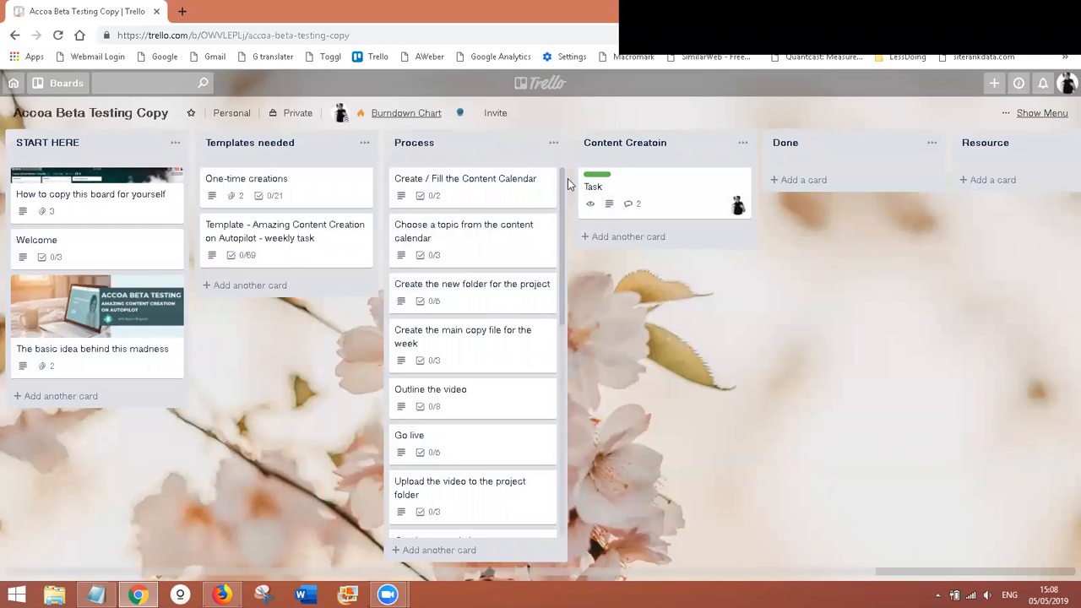
# Add a checklist titled "Checklist" to the Task card with the item "vdvs\" and four "s" items, and close the card
pyautogui.click(645, 191)
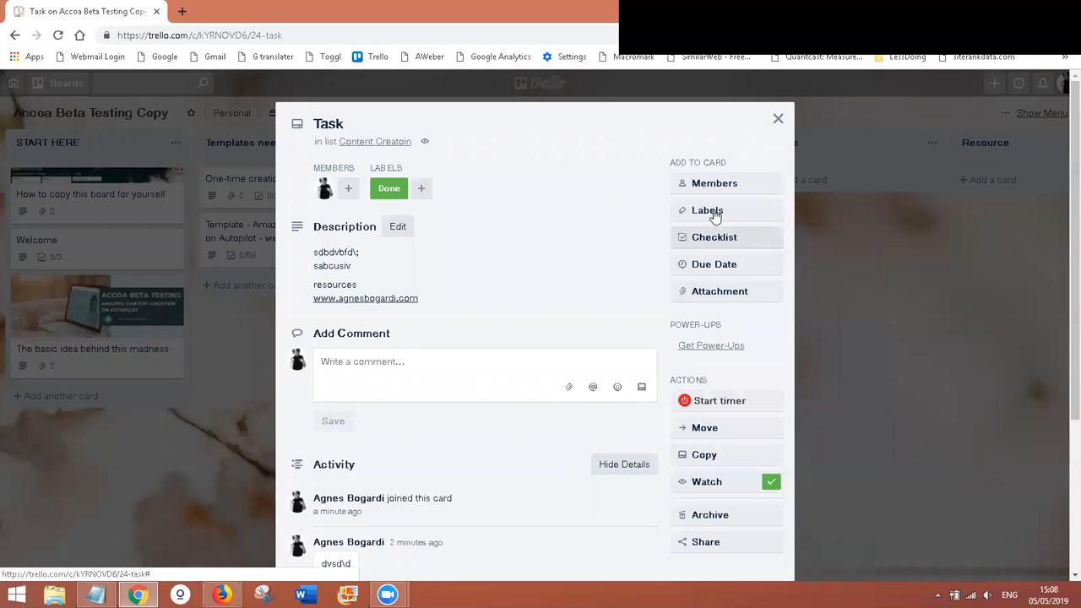
pyautogui.click(723, 239)
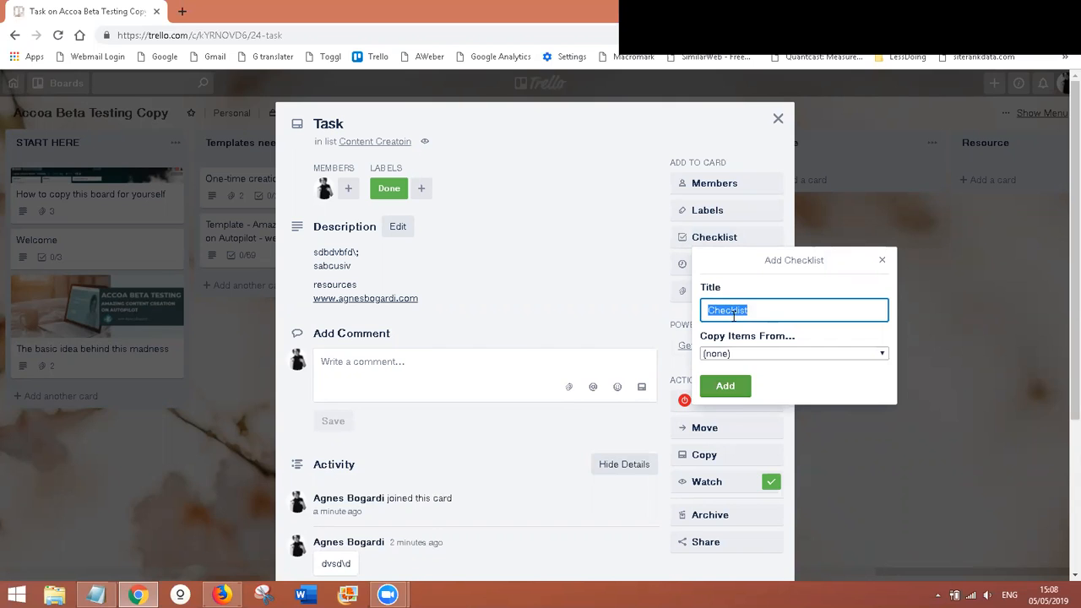
pyautogui.click(725, 386)
pyautogui.write('v')
pyautogui.press('Return')
pyautogui.write('s')
pyautogui.press('Return')
pyautogui.write('s')
pyautogui.press('Return')
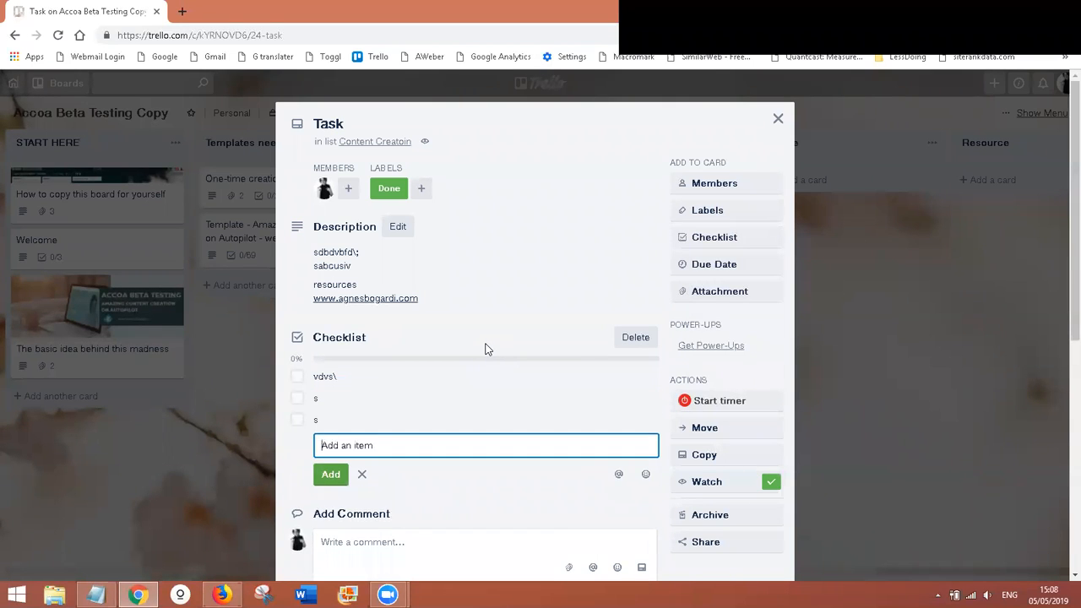
pyautogui.write('s')
pyautogui.press('Return')
pyautogui.write('s')
pyautogui.press('Return')
pyautogui.scroll(-2, 411, 387)
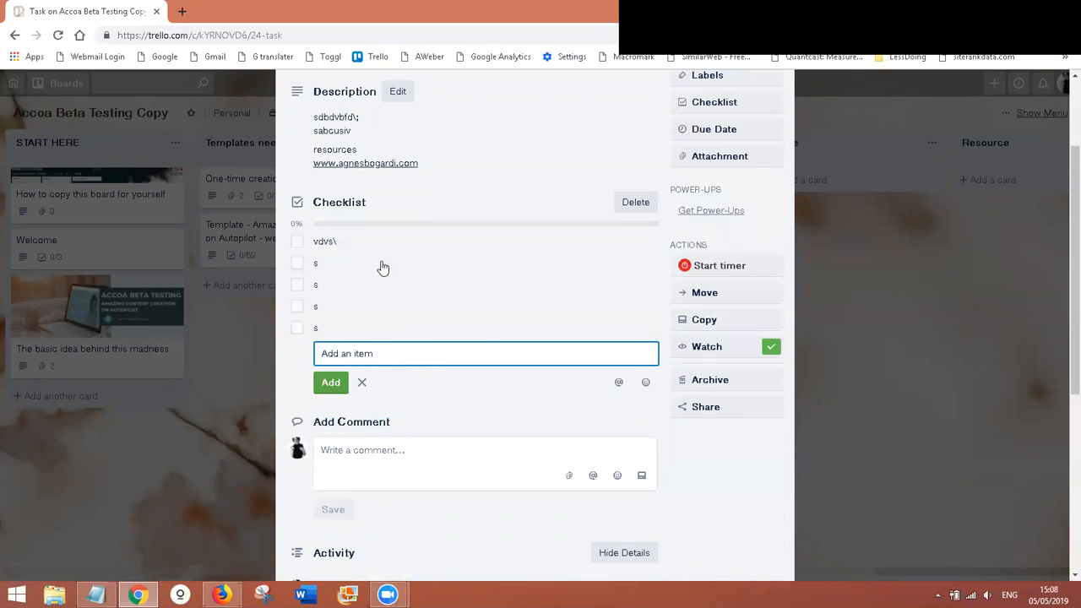
pyautogui.press('Escape')
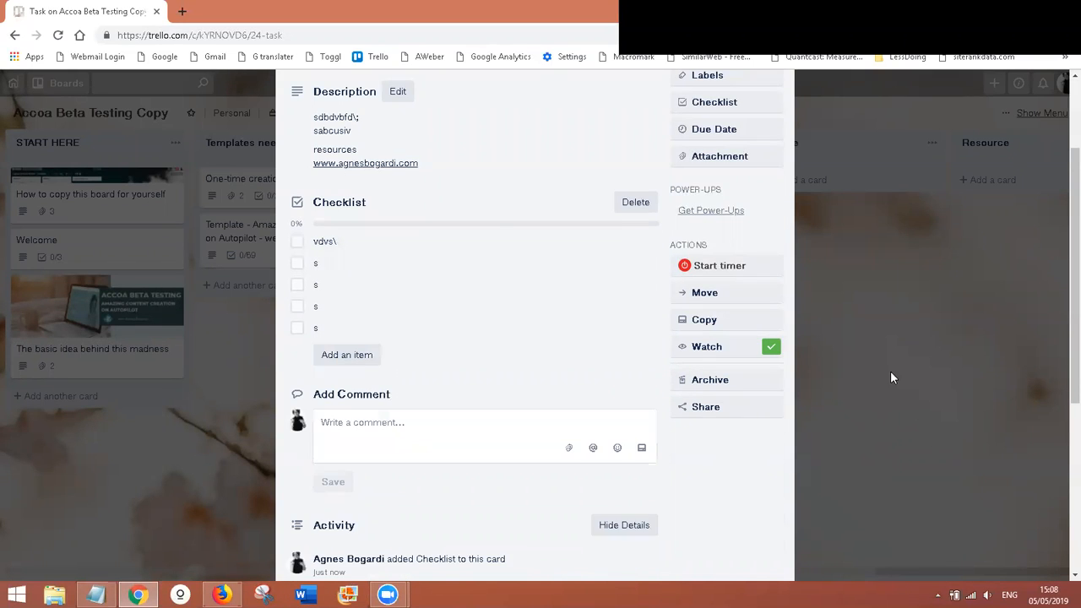
pyautogui.click(949, 303)
# Examine the descriptions and checklists of the "Choose a topic from the content calendar" and "One-time creations" cards
pyautogui.click(471, 237)
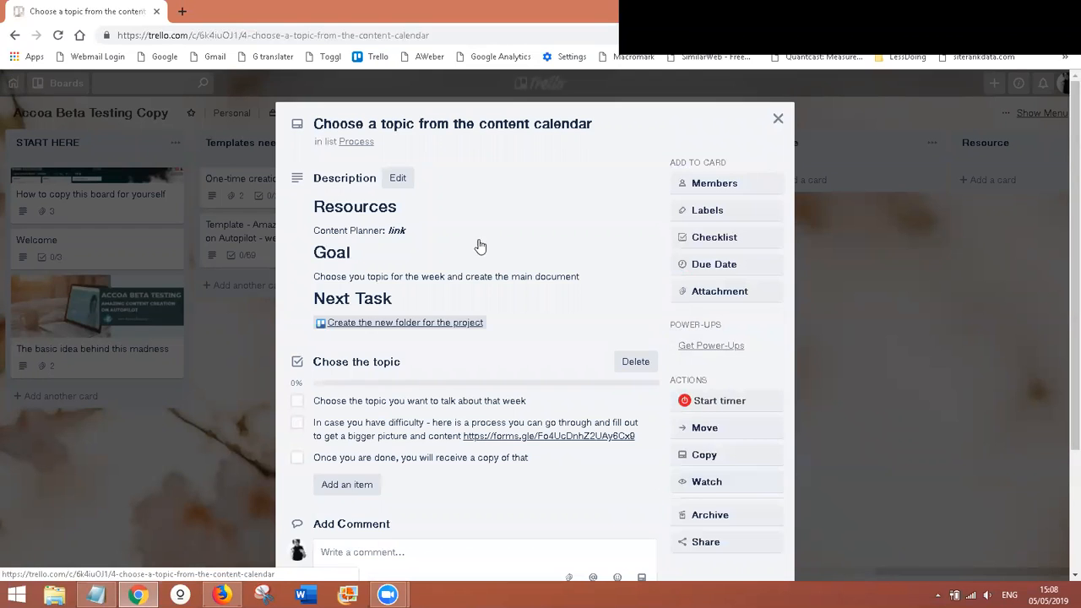
pyautogui.scroll(-1, 479, 246)
pyautogui.click(214, 419)
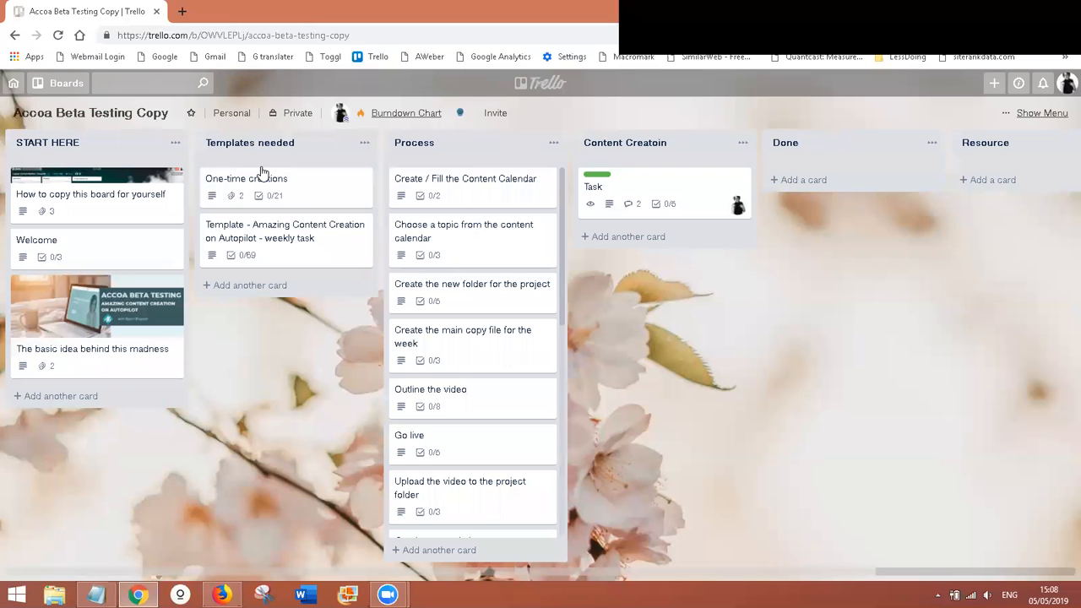
pyautogui.click(254, 143)
pyautogui.click(277, 183)
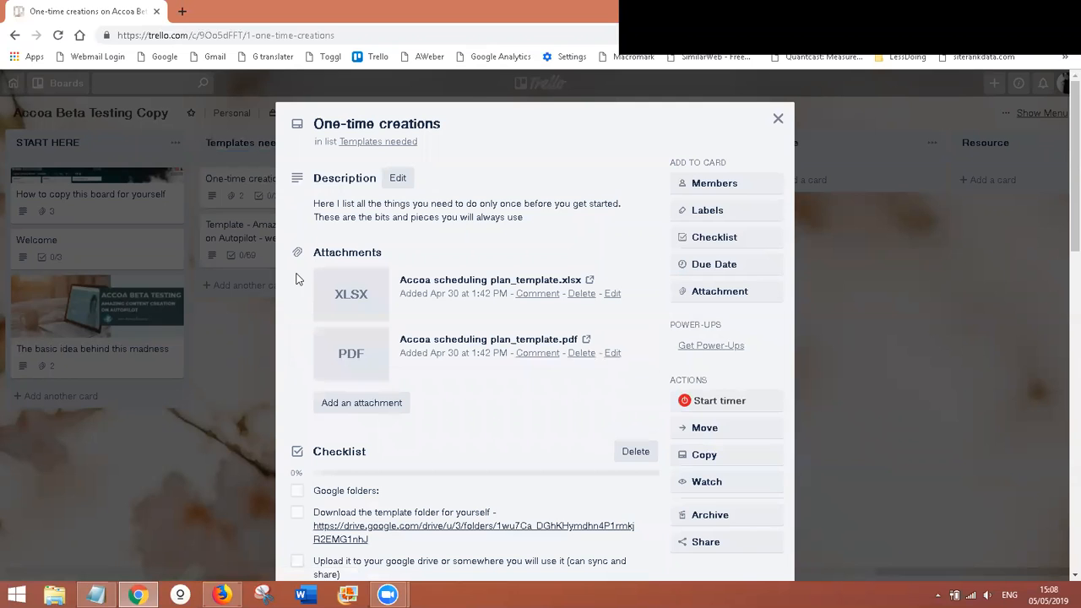
pyautogui.scroll(-3, 296, 278)
pyautogui.click(230, 420)
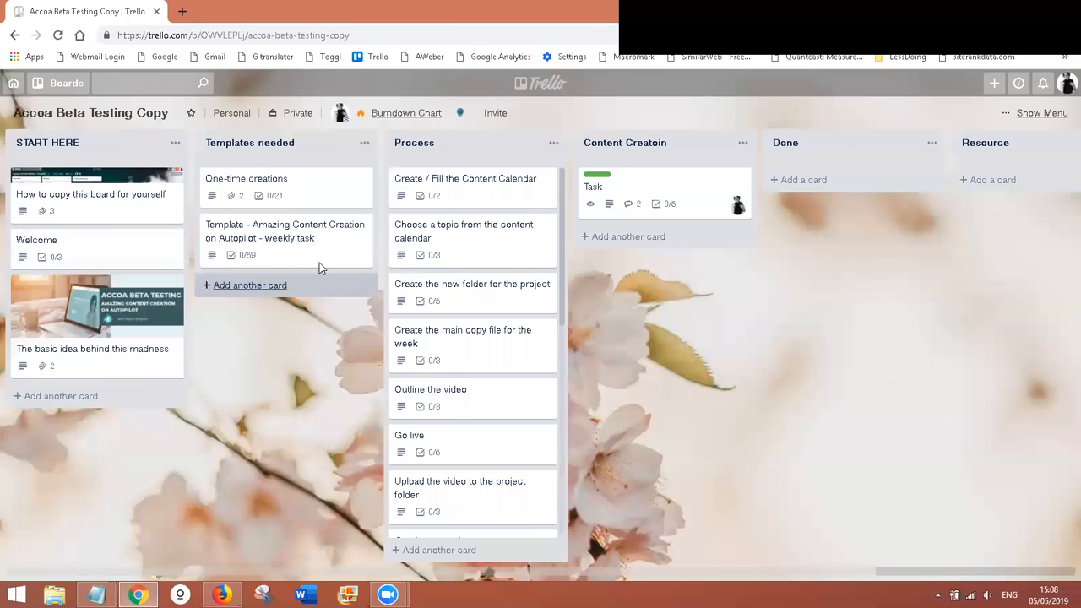
# Copy the resource lines from "Content Planner" to "Link to the Video you've just uploaded" in the weekly task template card's description
pyautogui.click(282, 237)
pyautogui.moveTo(308, 342); pyautogui.dragTo(494, 454)
pyautogui.hotkey('ctrl', 'c')
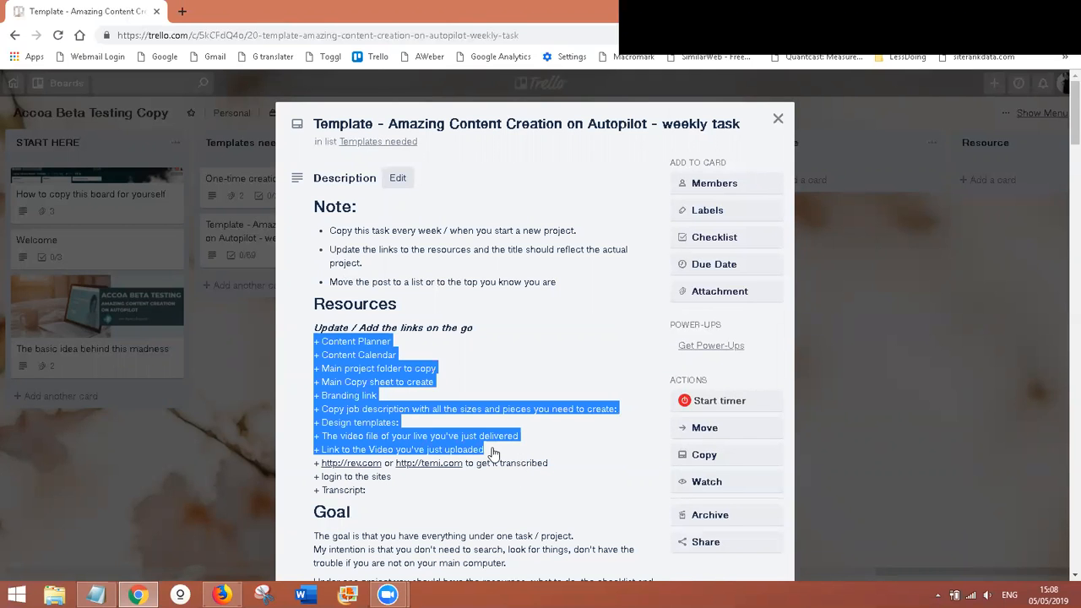
# Paste the copied resource lines, from "Content Planner" to "Link to the Video you've just uploaded", as new items in the Task card's checklist
pyautogui.click(924, 378)
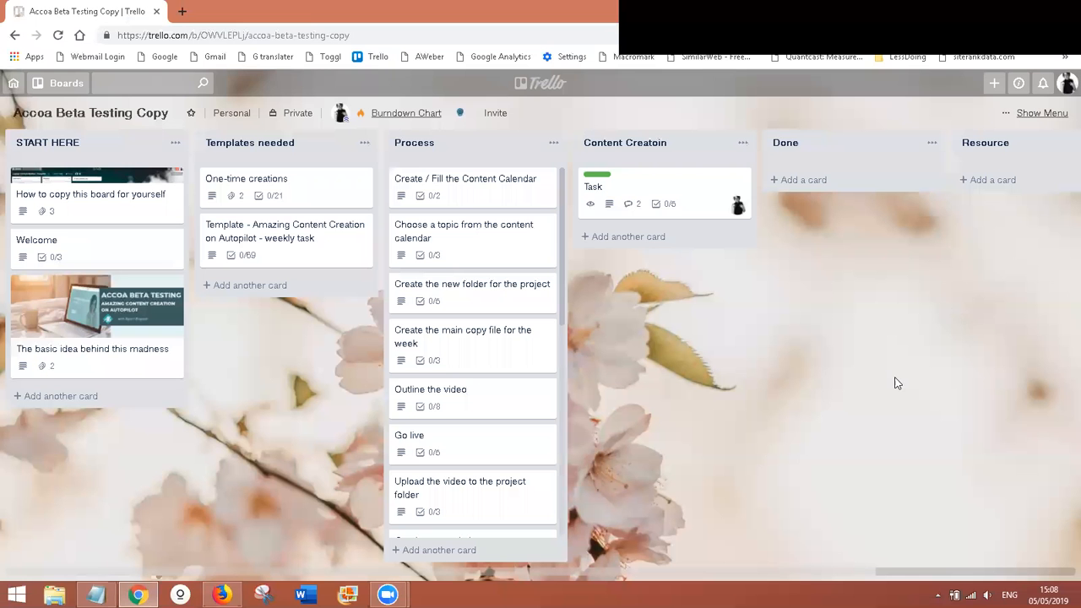
pyautogui.click(642, 183)
pyautogui.scroll(-3, 581, 258)
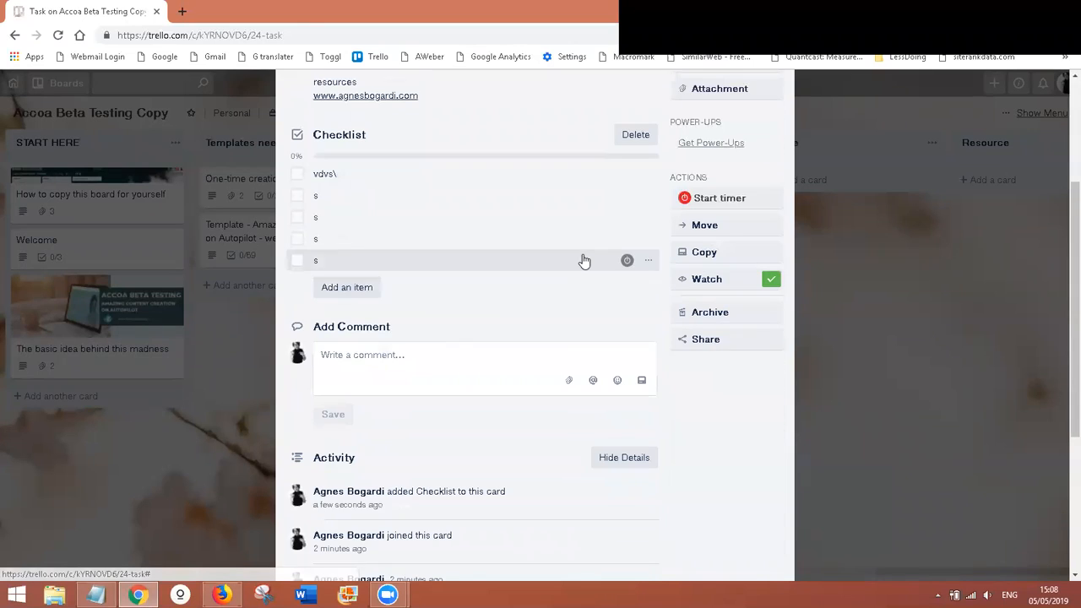
pyautogui.click(347, 288)
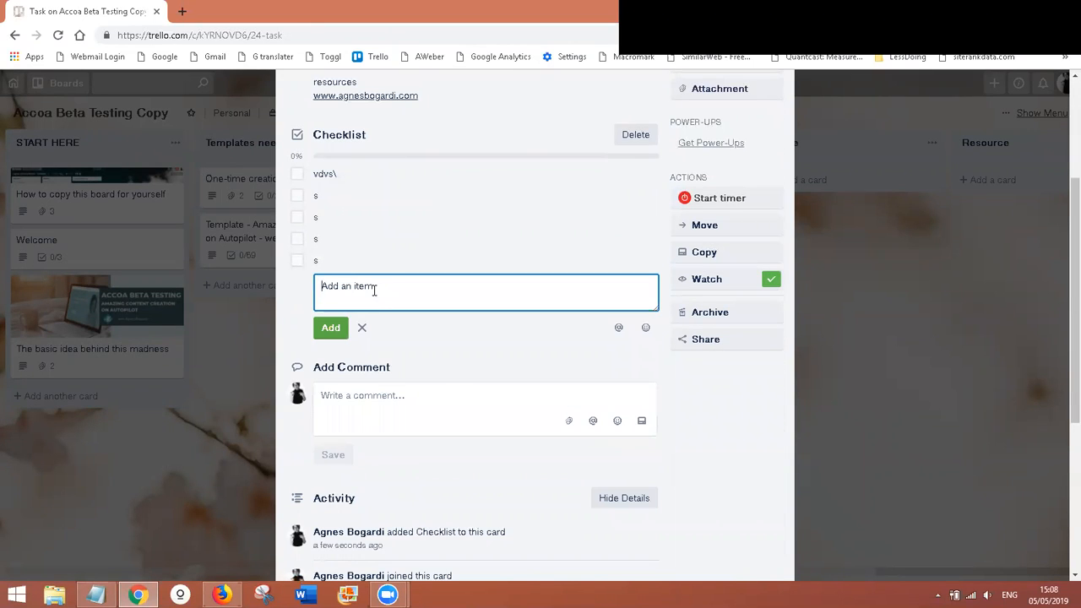
pyautogui.hotkey('ctrl', 'v')
pyautogui.click(332, 436)
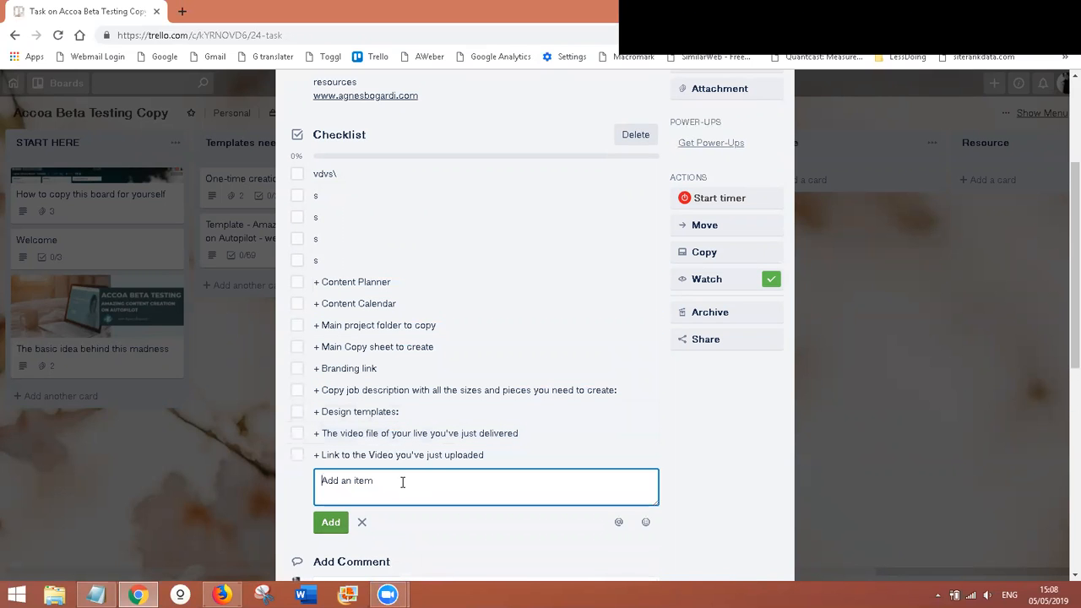
# Tick off the last three resource items, the "vdvs\" item and the four "s" items in the Task card's checklist
pyautogui.click(291, 500)
pyautogui.click(296, 455)
pyautogui.click(297, 434)
pyautogui.click(298, 415)
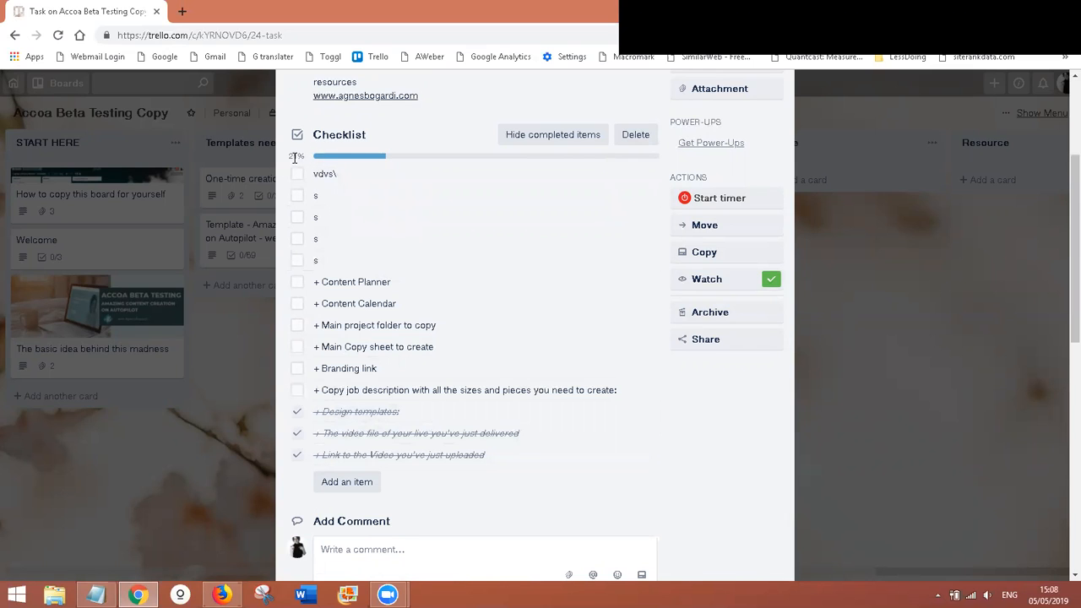
pyautogui.click(296, 174)
pyautogui.click(296, 195)
pyautogui.click(296, 217)
pyautogui.click(296, 239)
pyautogui.click(298, 265)
# Hide the completed items of the Task card's checklist, show them again and hide them once more
pyautogui.click(580, 134)
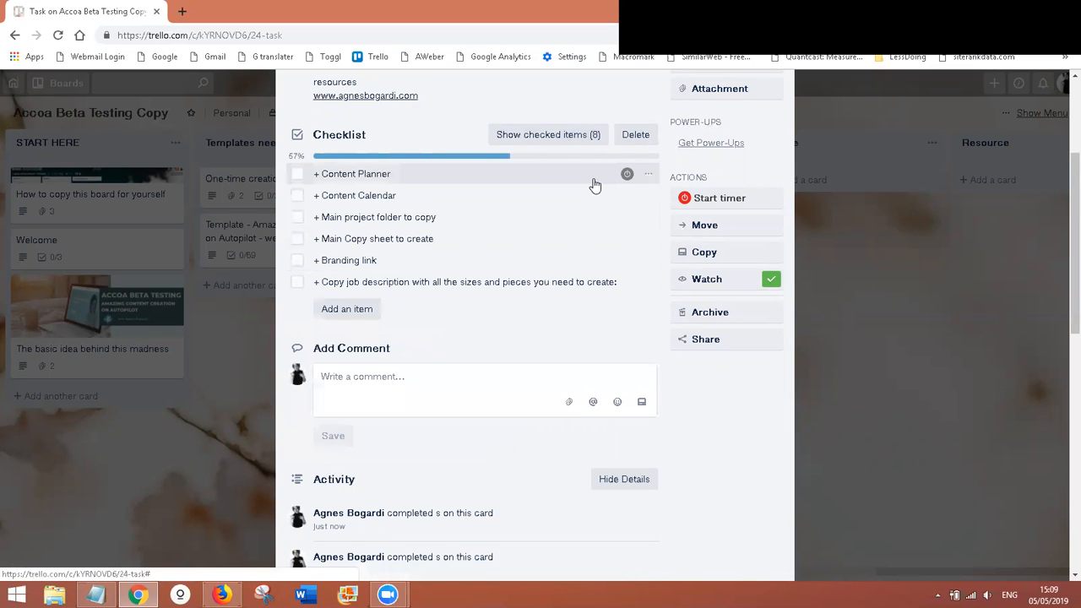
pyautogui.click(568, 135)
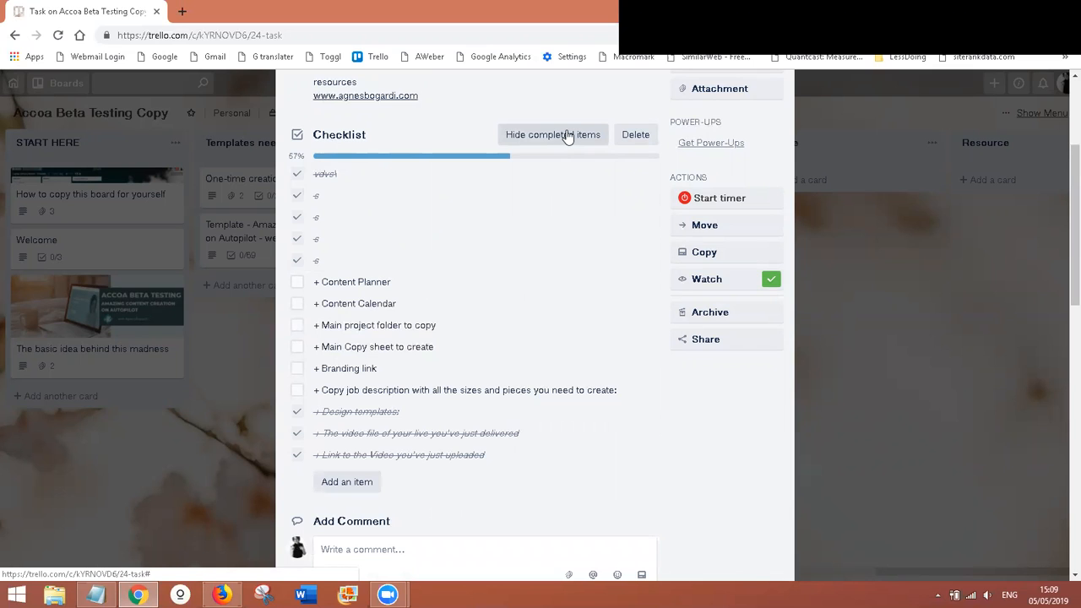
pyautogui.click(567, 135)
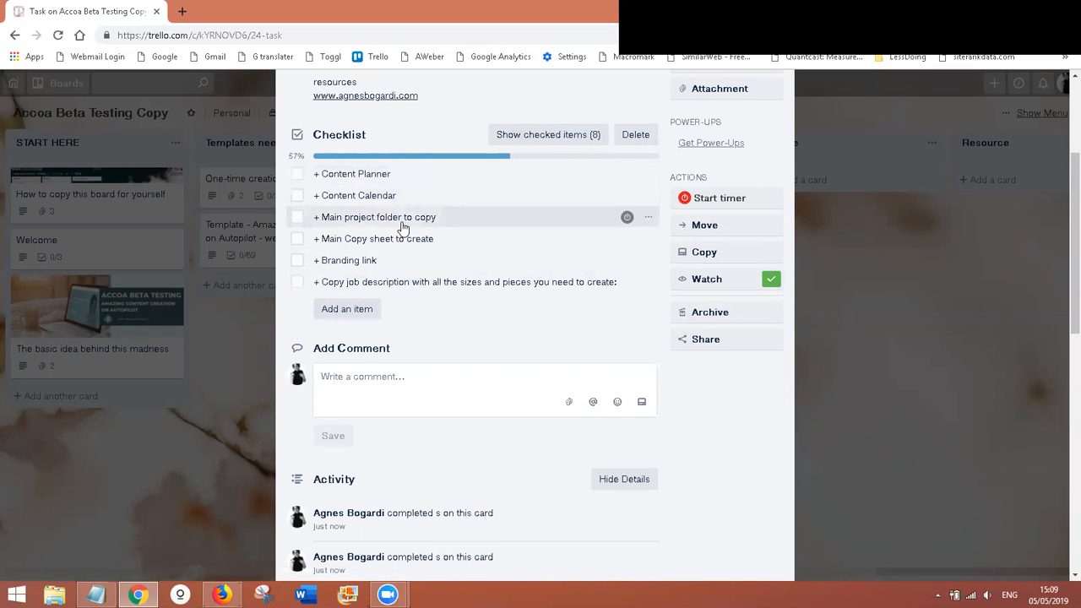
# Add a checklist copied from "Create / fill content calendar" to the Task card and tick both of its items
pyautogui.scroll(3, 513, 334)
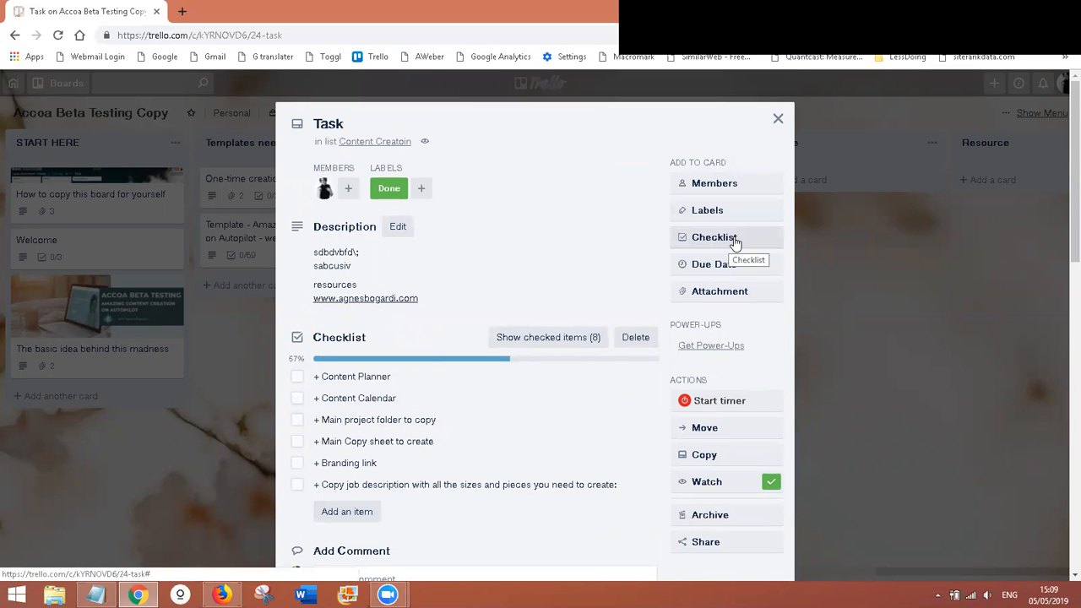
pyautogui.click(733, 243)
pyautogui.scroll(-2, 642, 253)
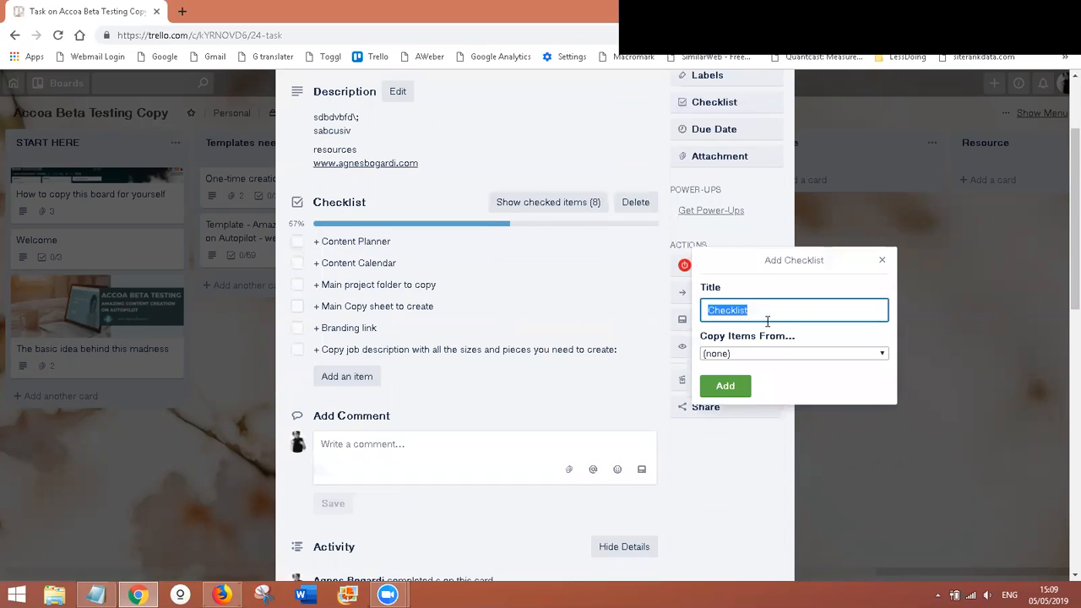
pyautogui.click(765, 354)
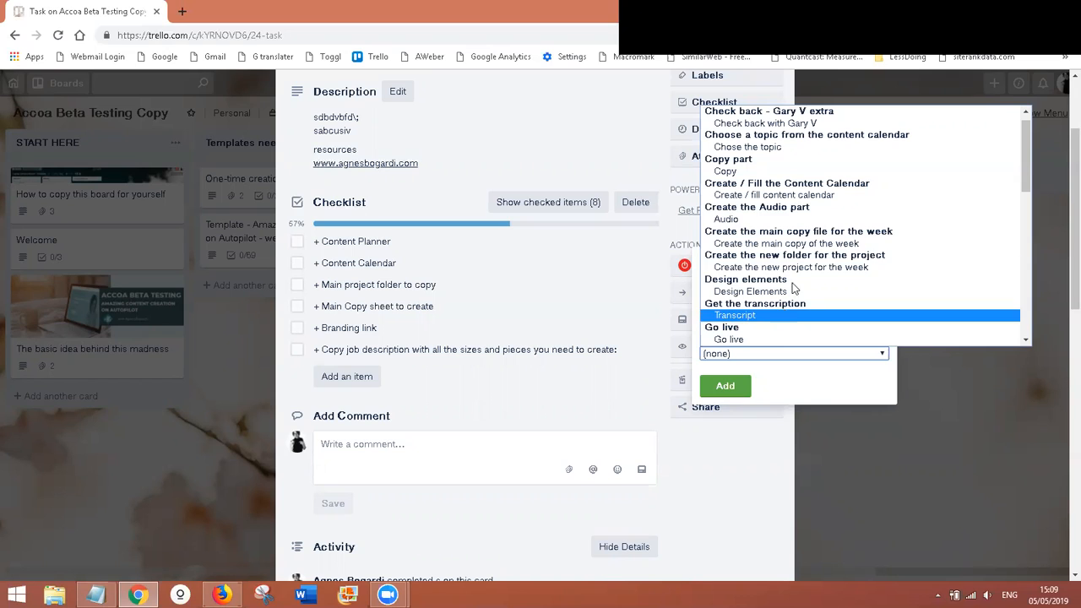
pyautogui.click(747, 195)
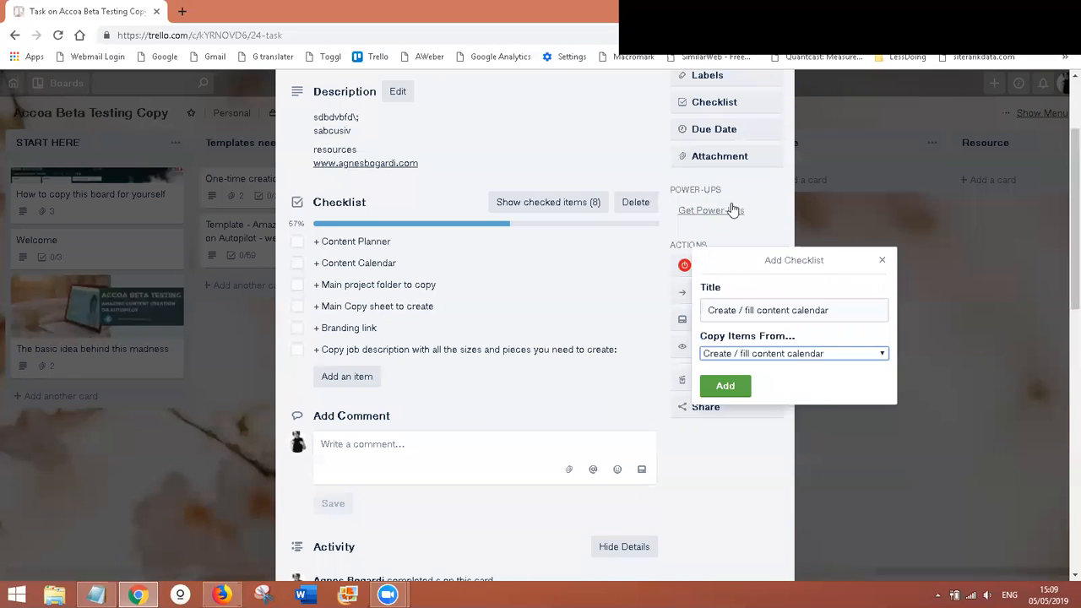
pyautogui.click(726, 386)
pyautogui.scroll(-3, 537, 355)
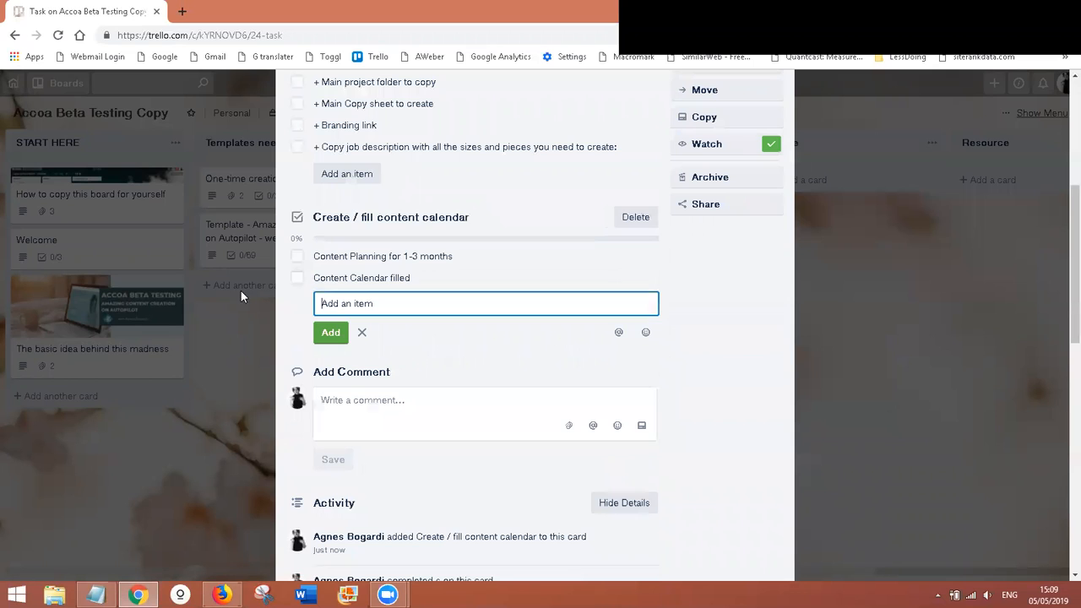
pyautogui.click(297, 261)
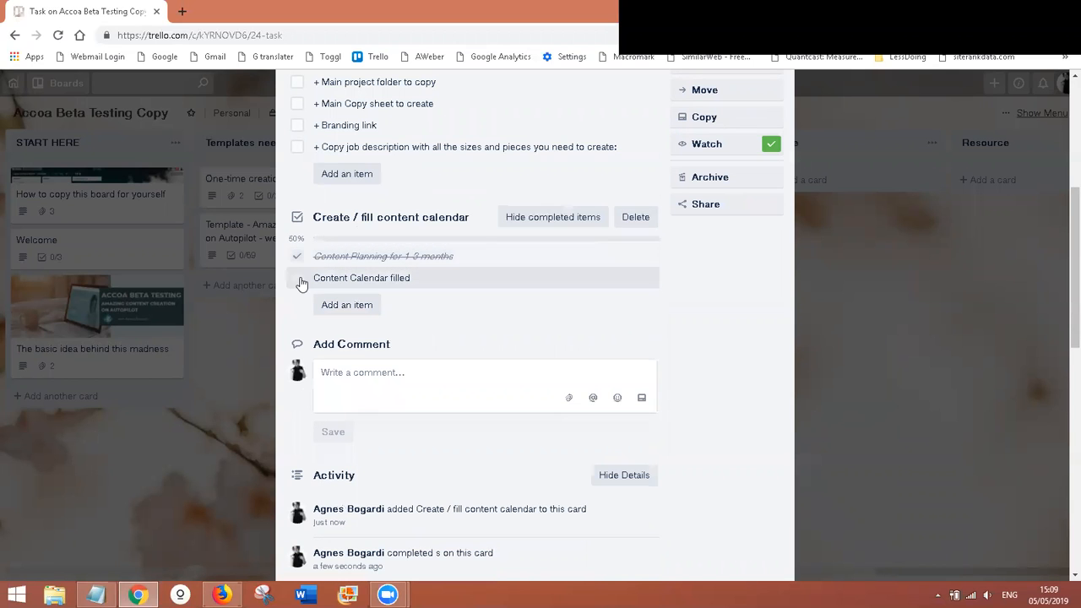
pyautogui.click(299, 280)
pyautogui.scroll(2, 640, 314)
pyautogui.scroll(3, 639, 314)
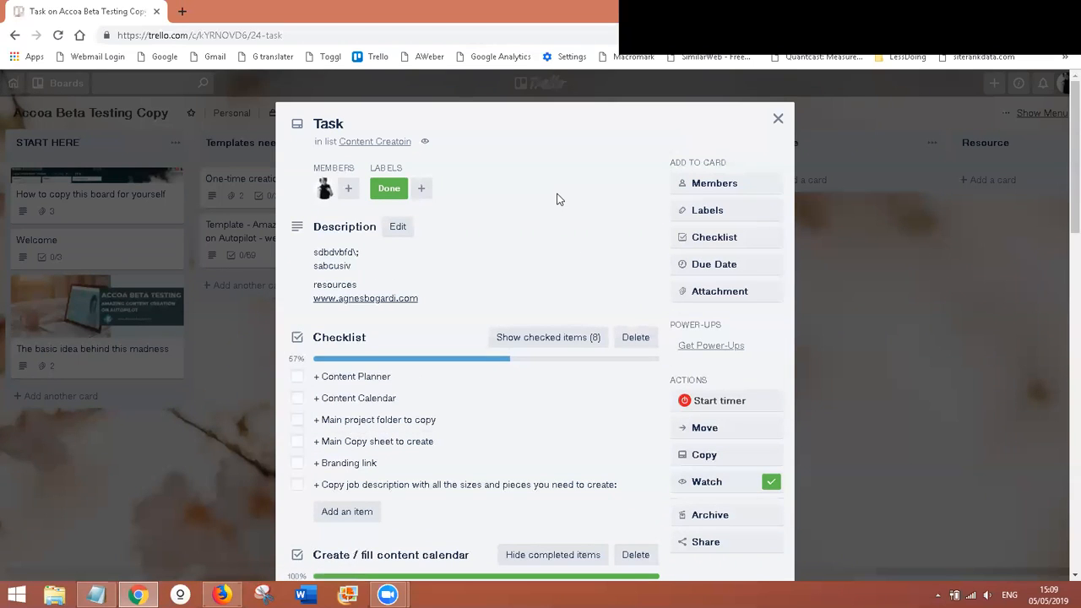
pyautogui.click(724, 237)
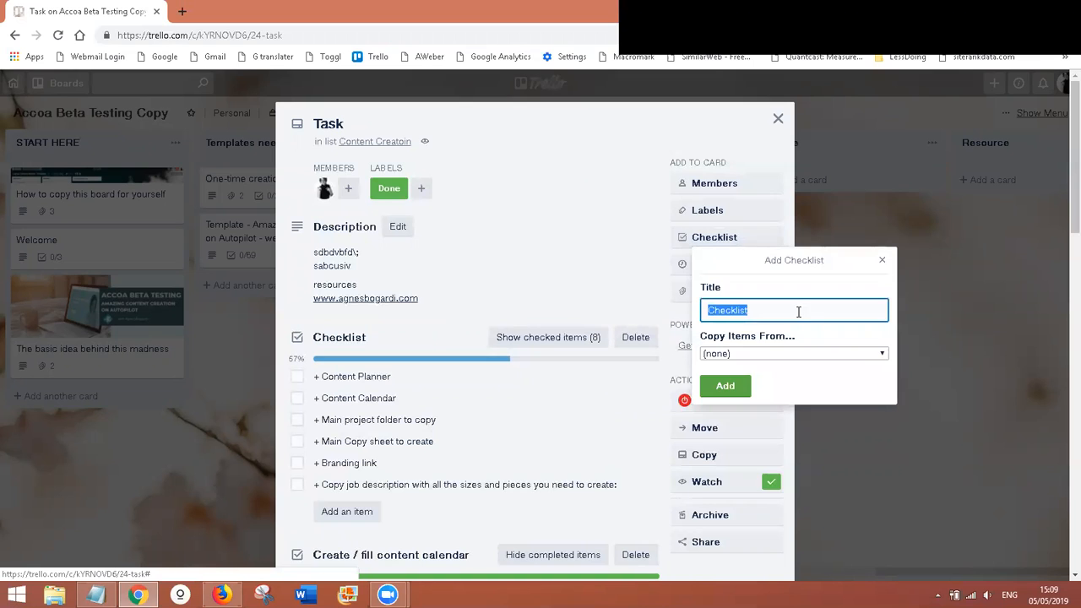
pyautogui.click(750, 355)
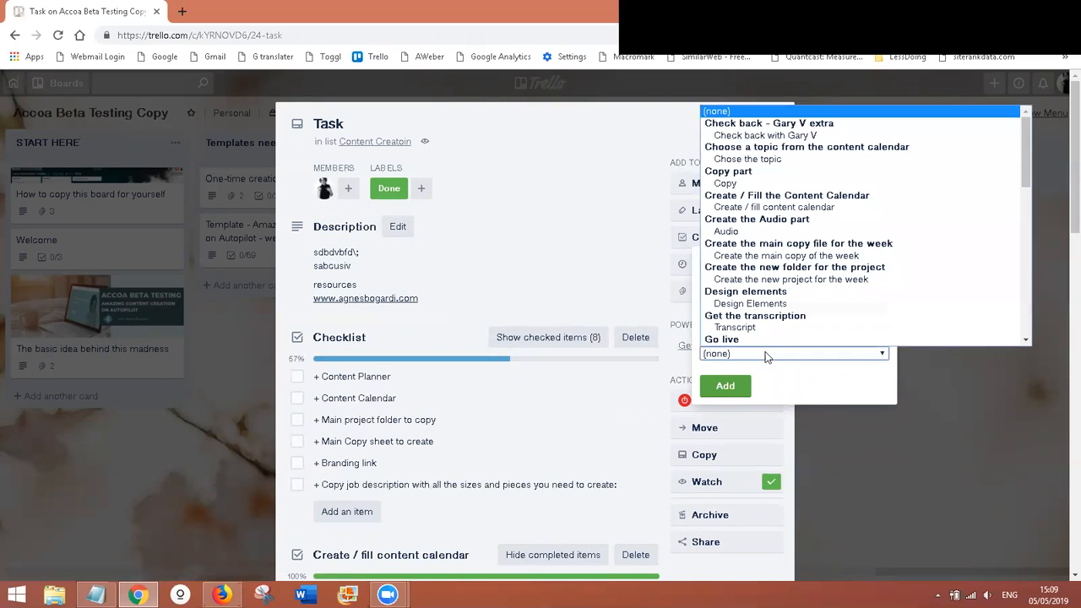
pyautogui.click(629, 296)
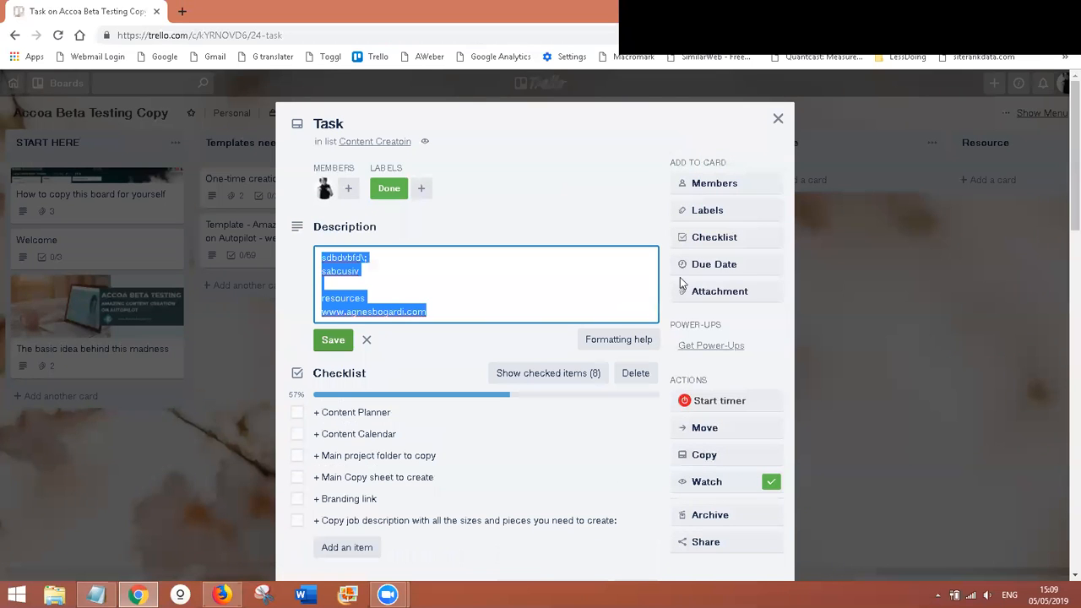
# Set the Task card's due date to 5/7/2019 at 12:00 PM with a reminder 5 Minutes Before, and close the card
pyautogui.click(727, 265)
pyautogui.click(746, 258)
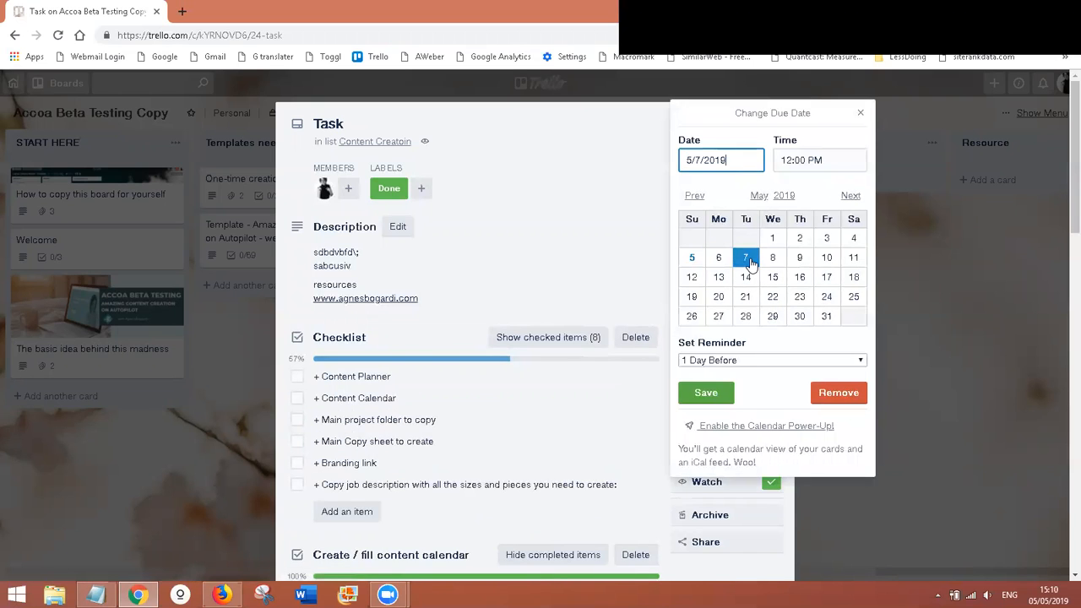
pyautogui.click(725, 360)
pyautogui.click(726, 398)
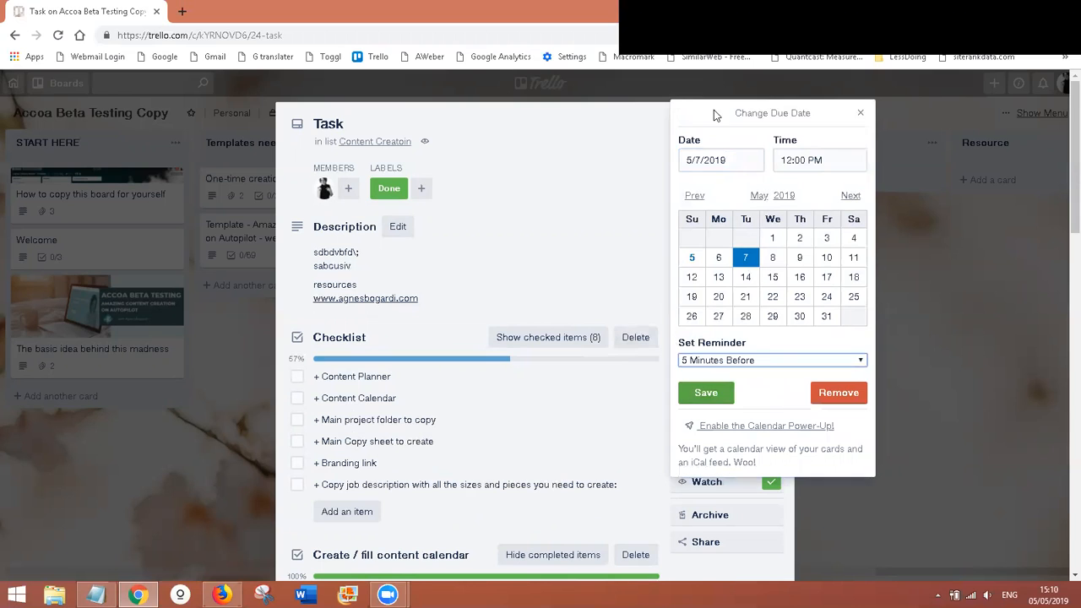
pyautogui.click(739, 159)
pyautogui.click(794, 159)
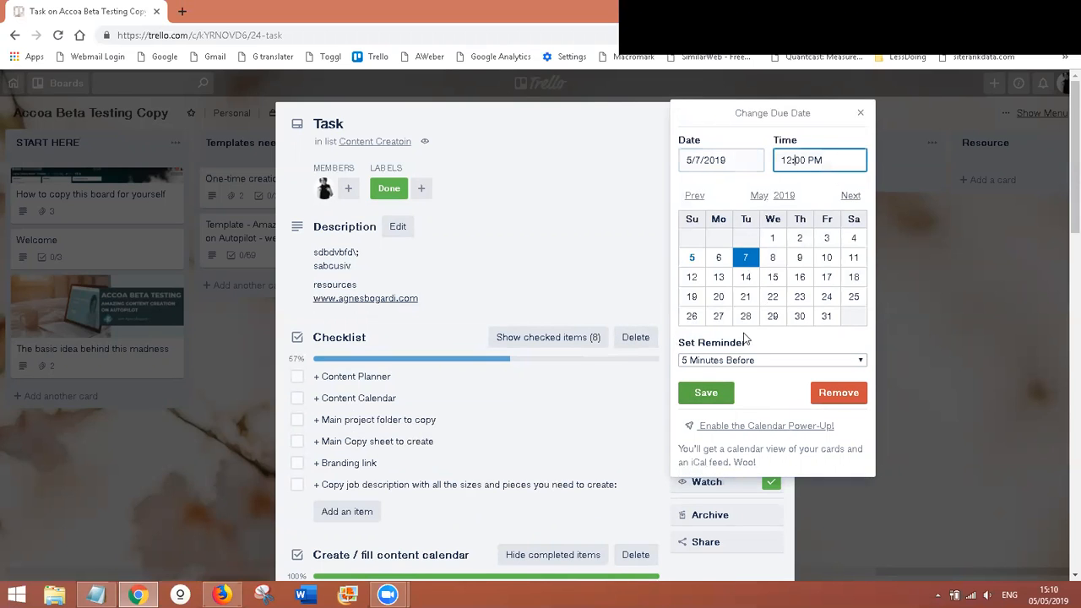
pyautogui.click(706, 393)
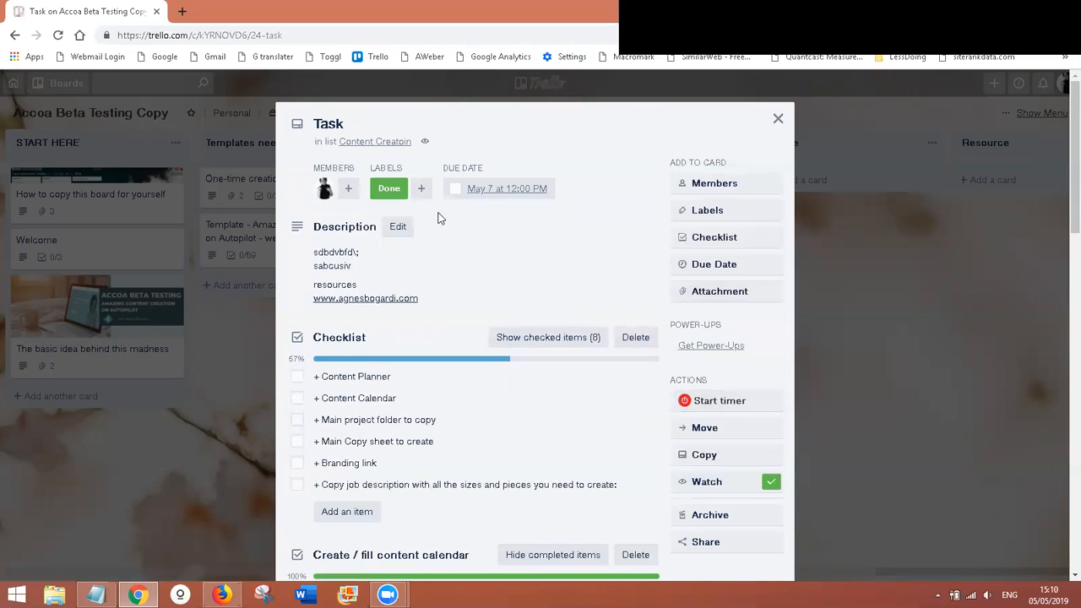
pyautogui.click(906, 368)
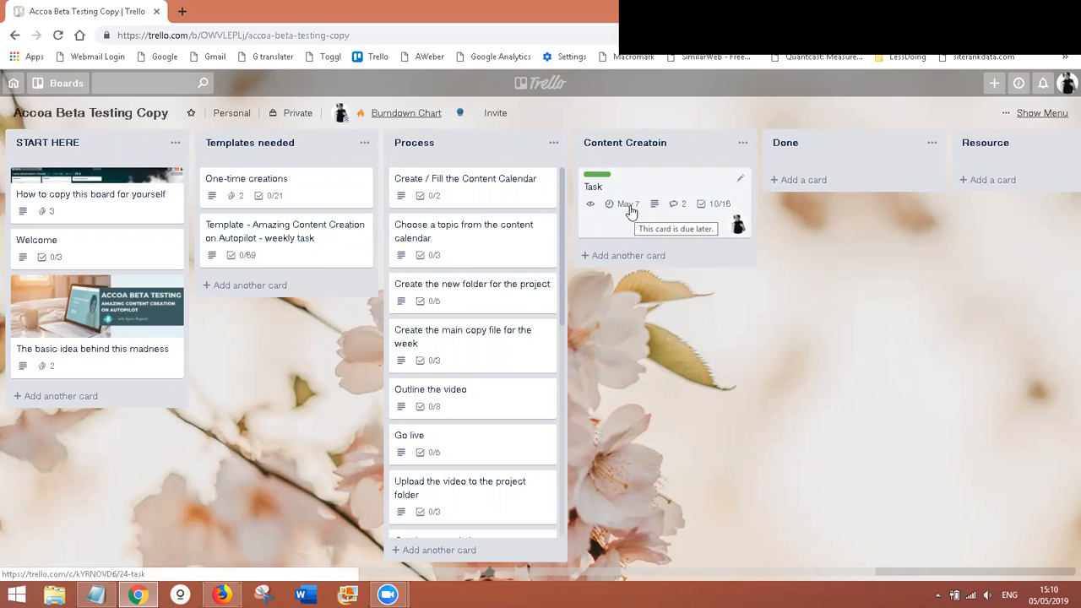
# Mark the Task card's due date as complete and clear the mark again
pyautogui.click(630, 210)
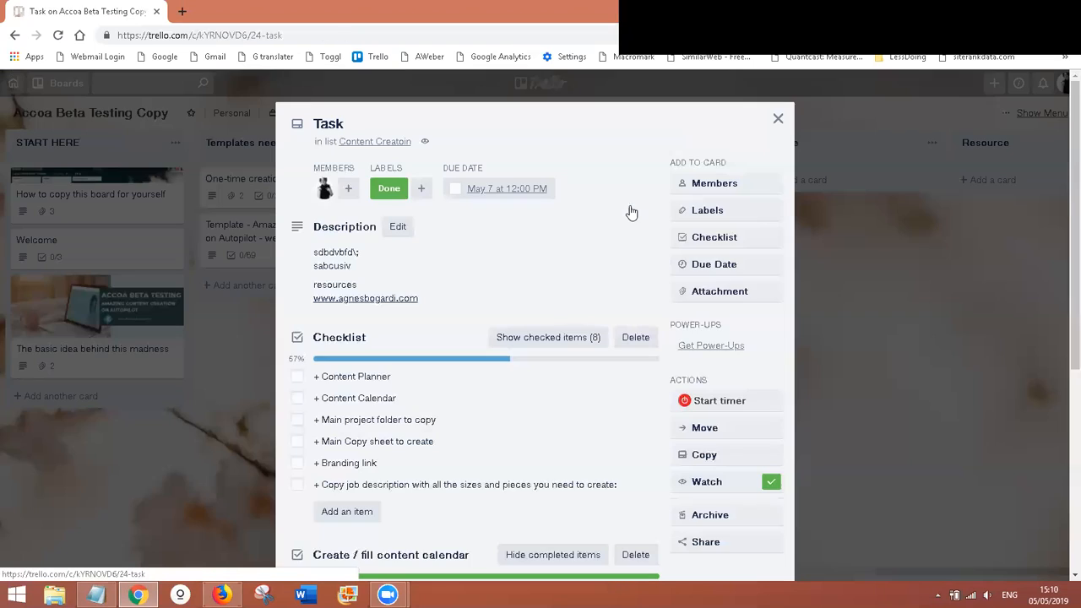
pyautogui.click(455, 193)
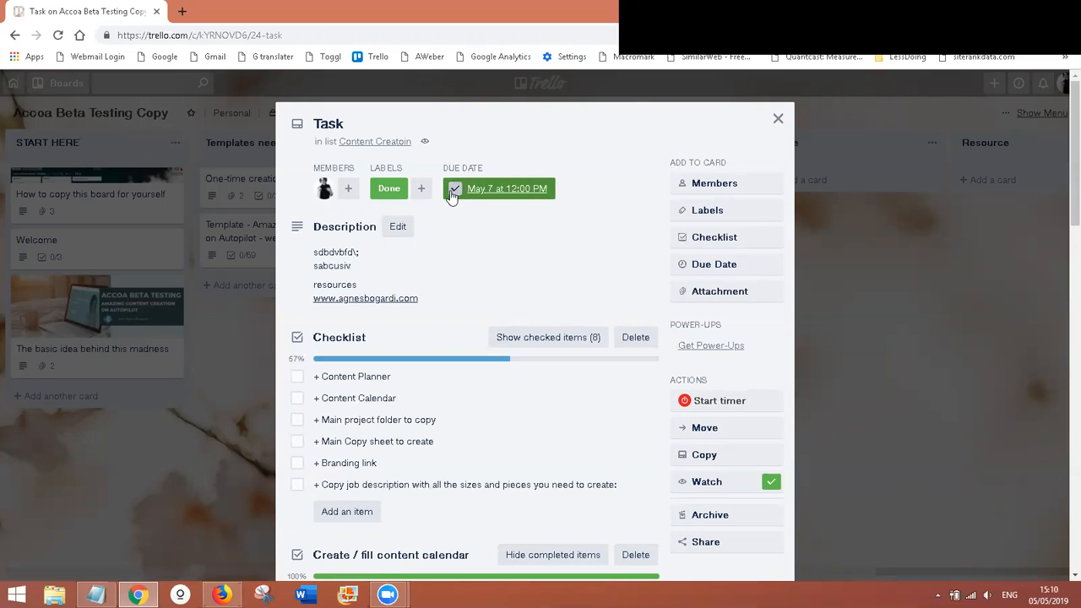
pyautogui.click(455, 191)
# Examine the attachment sources offered for the Task card, close them and look over the card's checklists and actions
pyautogui.scroll(-1, 587, 249)
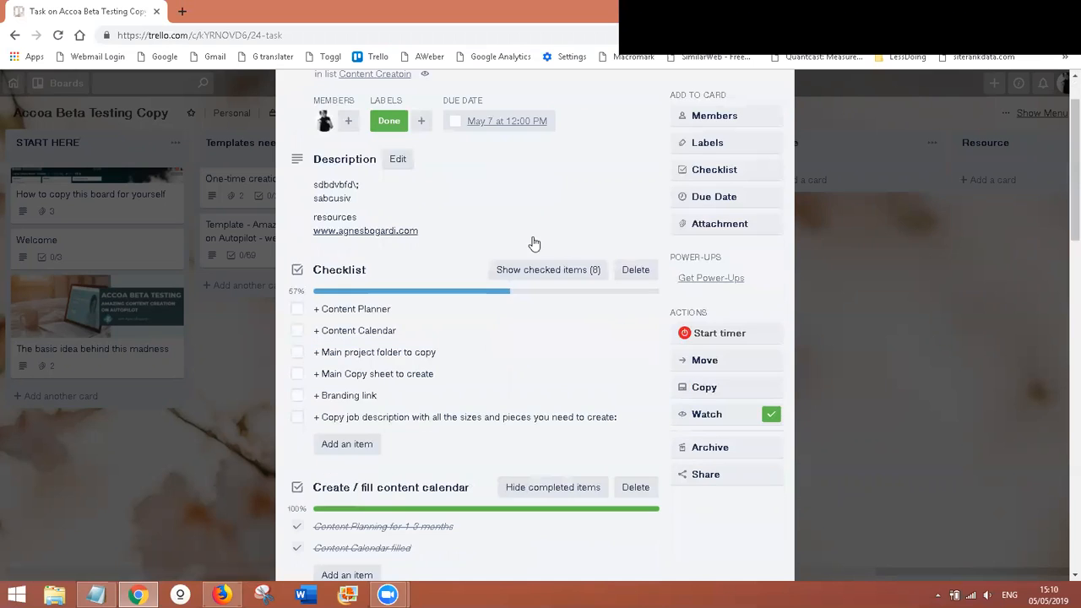
pyautogui.click(722, 225)
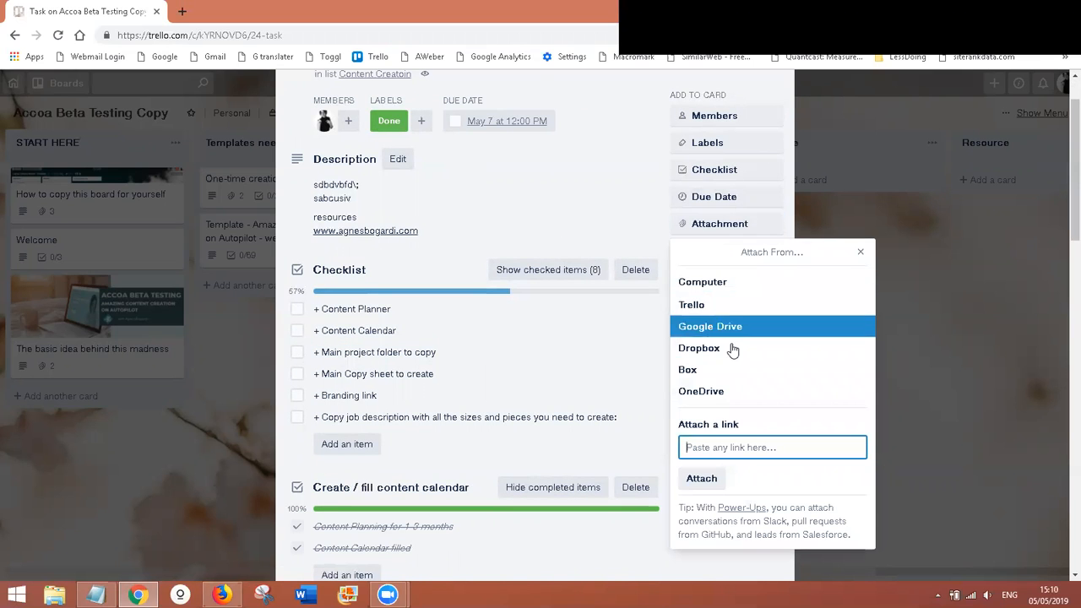
pyautogui.click(861, 252)
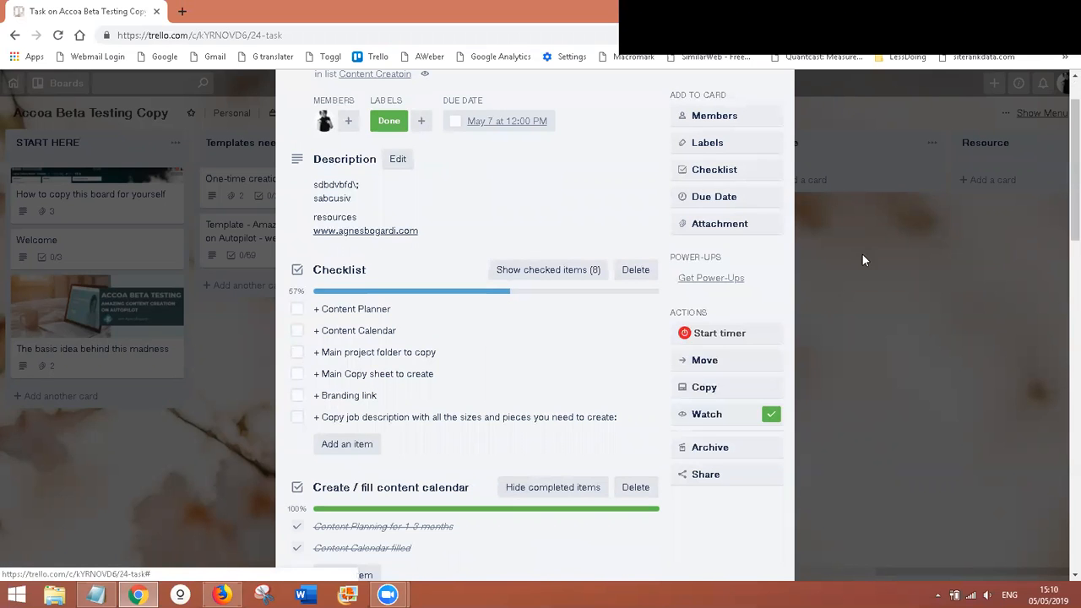
pyautogui.scroll(-1, 515, 391)
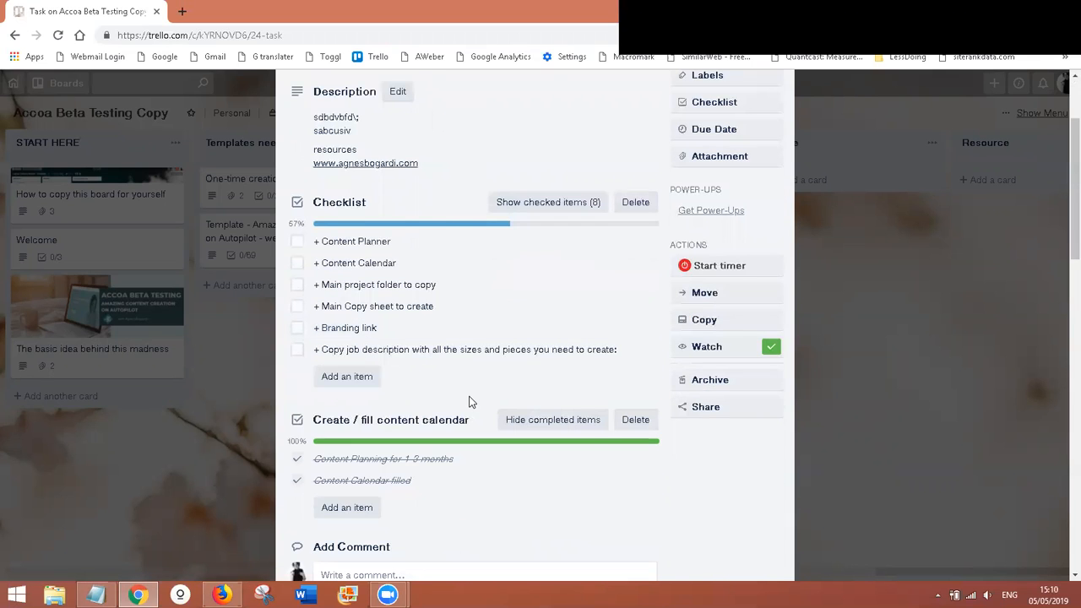
pyautogui.scroll(1, 470, 397)
pyautogui.scroll(-2, 765, 270)
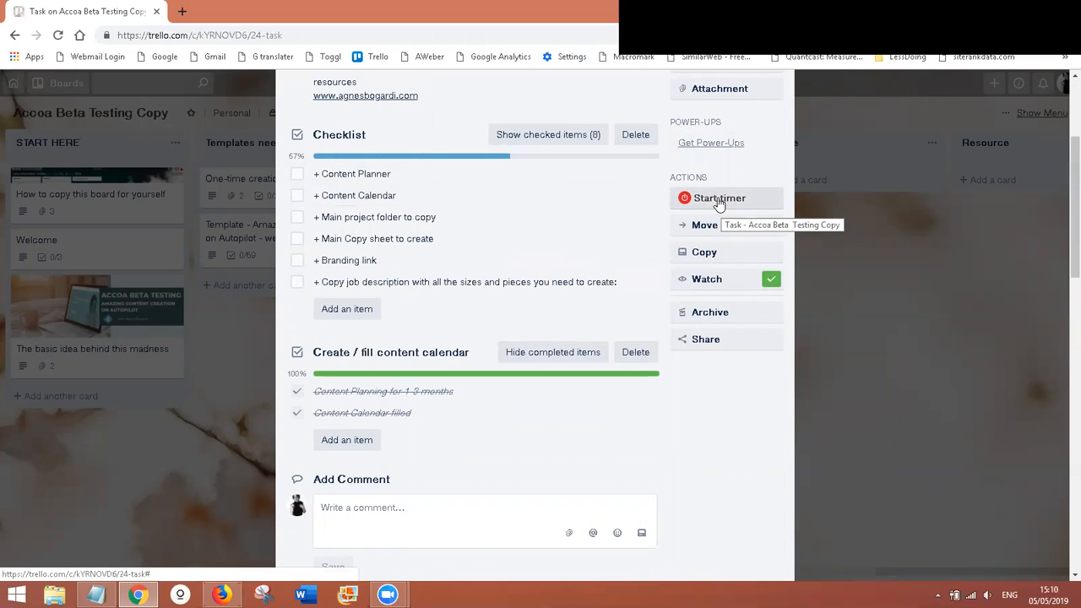
# Open the Toggl timer site in a new browser tab
pyautogui.click(181, 12)
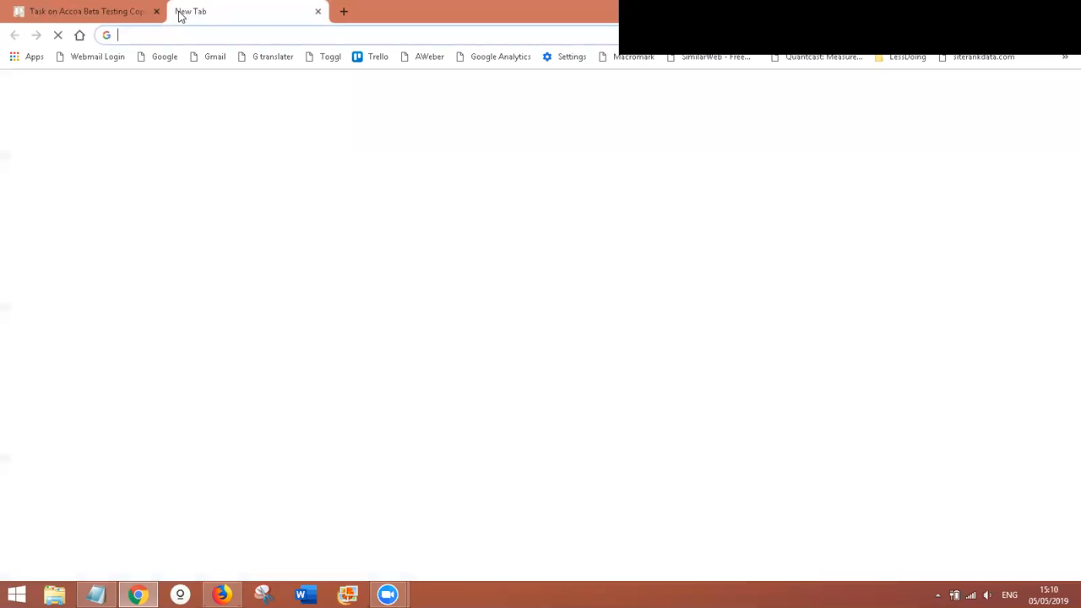
pyautogui.write('toggl')
pyautogui.press('Delete')
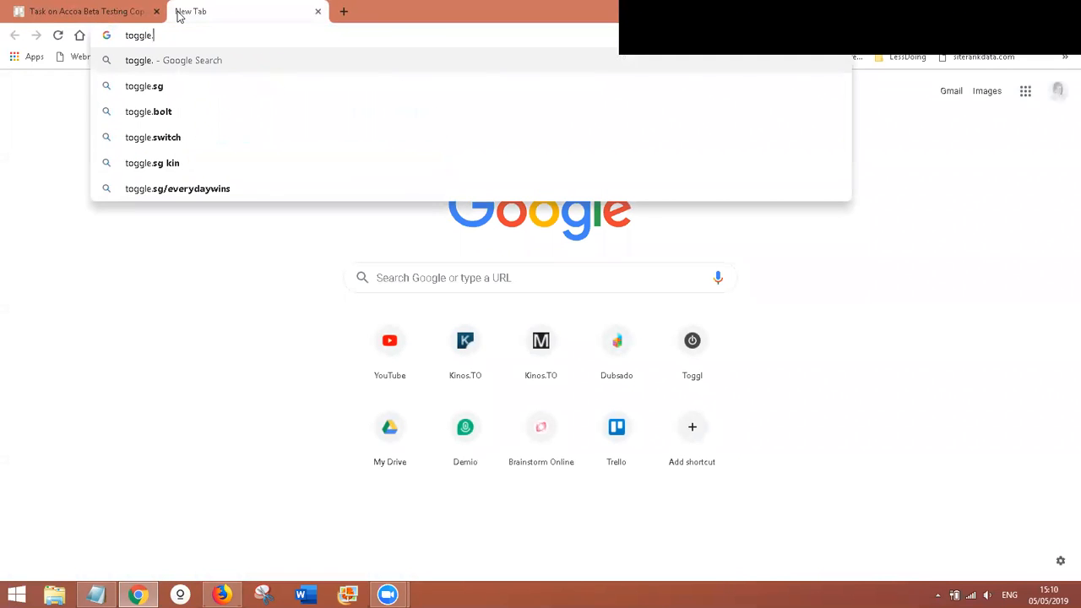
pyautogui.press('Down')
pyautogui.press('Return')
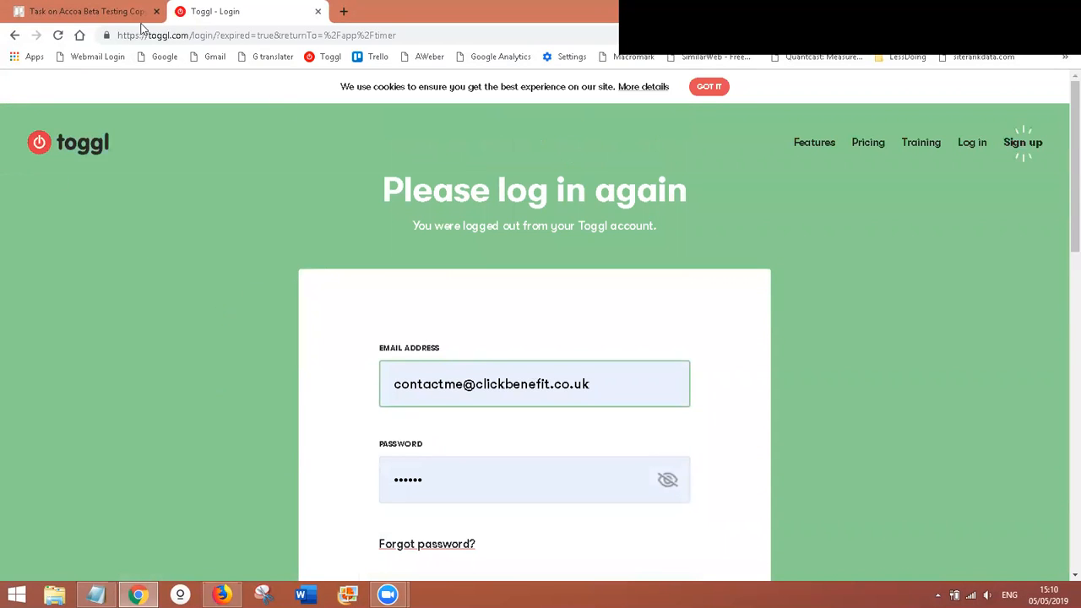
# Return to the Task card in Trello and try to start its Toggl timer
pyautogui.click(65, 13)
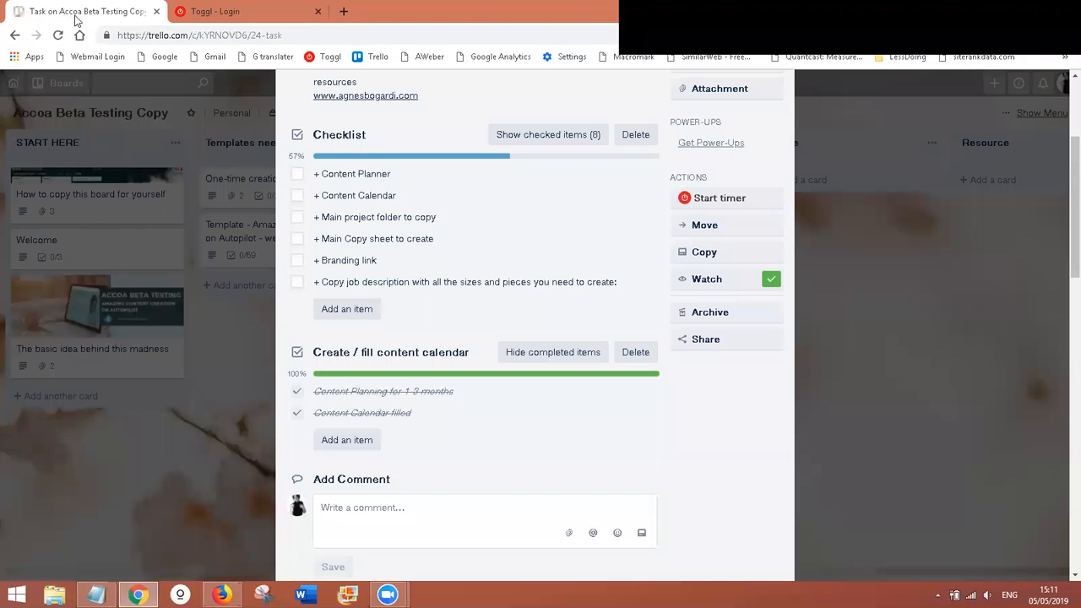
pyautogui.click(716, 199)
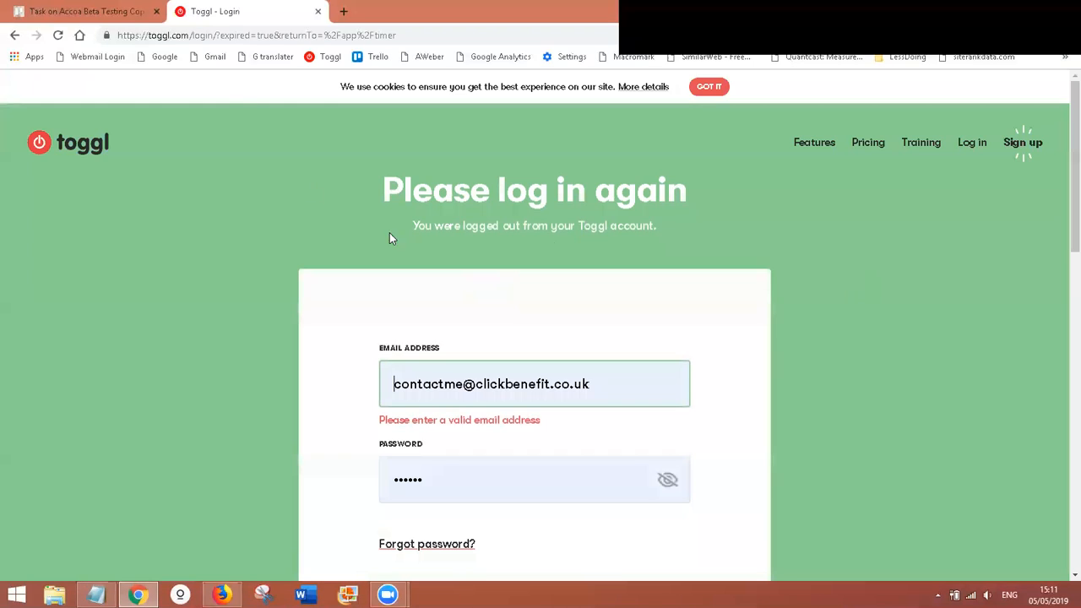
# Start the Toggl timer on the Trello Task card, finish its entry form, stop the timer and check the Toggl tab
pyautogui.click(59, 12)
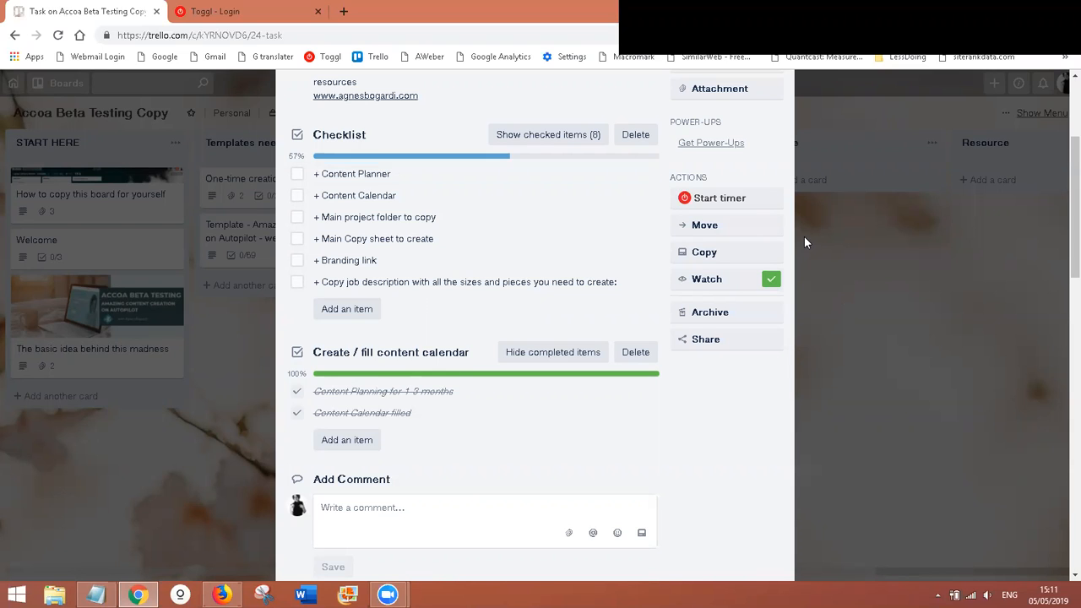
pyautogui.click(719, 200)
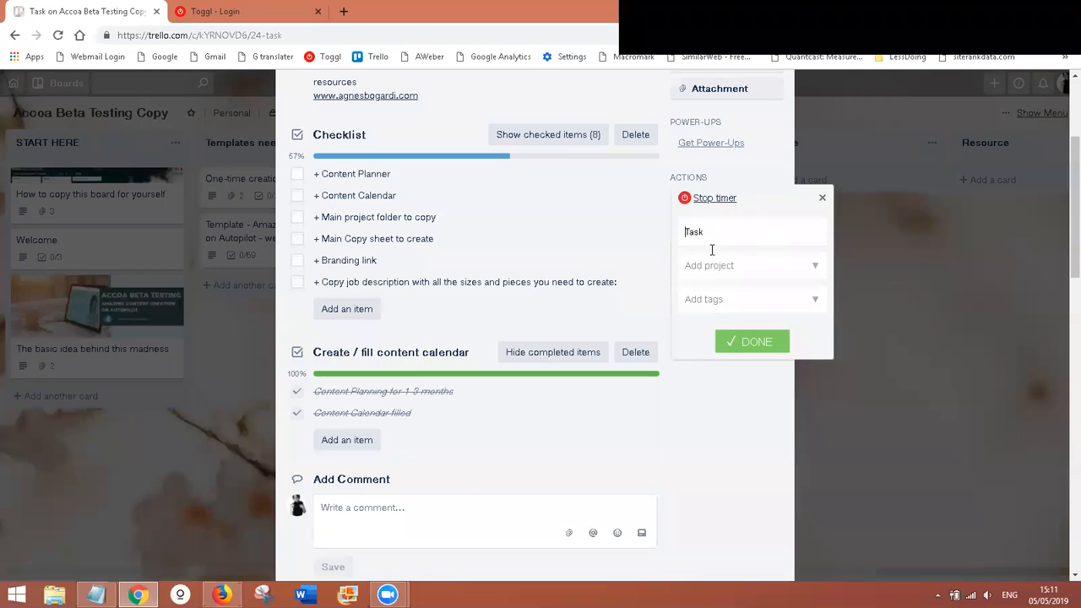
pyautogui.click(780, 268)
pyautogui.click(811, 308)
pyautogui.click(816, 356)
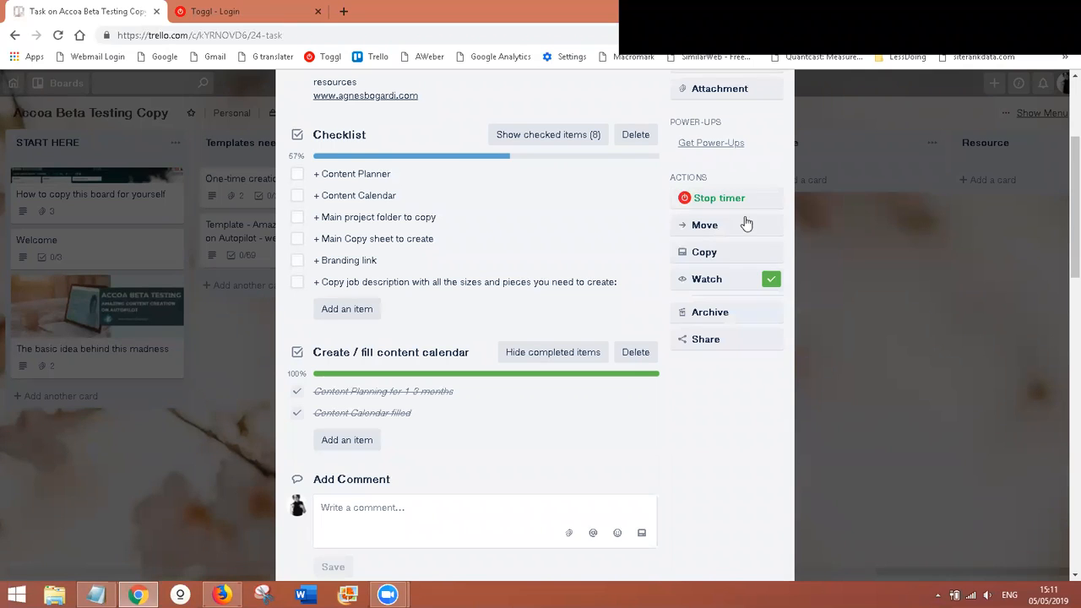
pyautogui.click(701, 201)
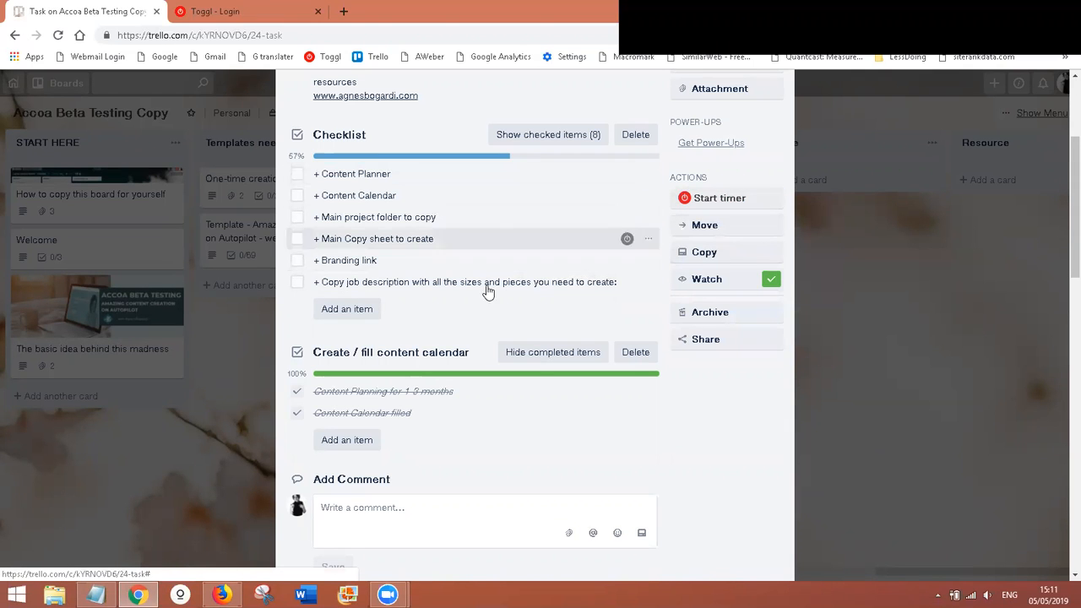
pyautogui.click(217, 11)
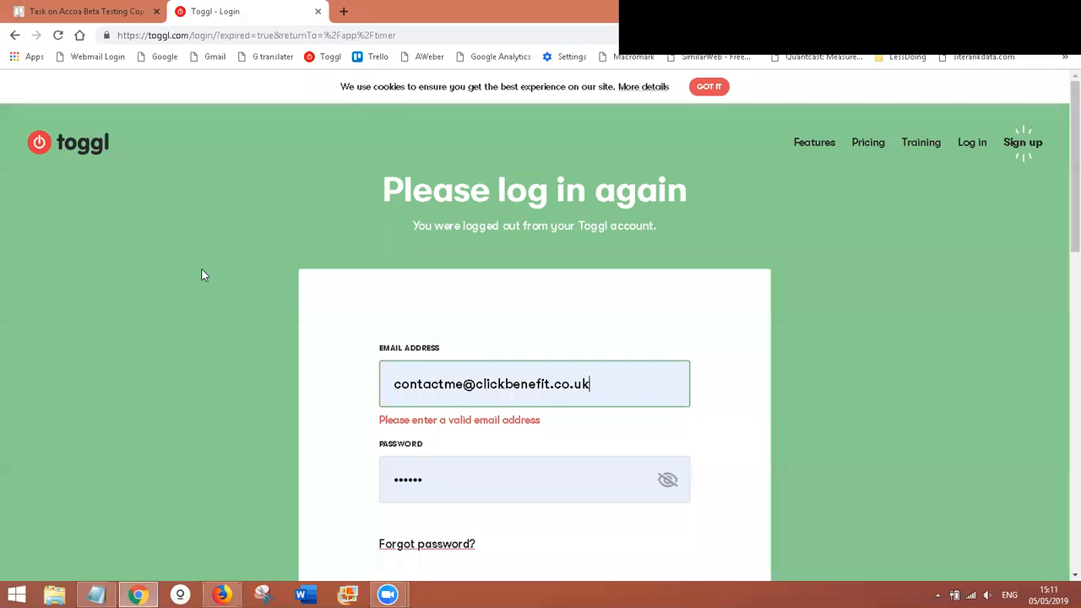
# Back in Trello, examine the Task card's move options with Challenge_resources_2016 as the target board, and close the card without moving it
pyautogui.click(44, 13)
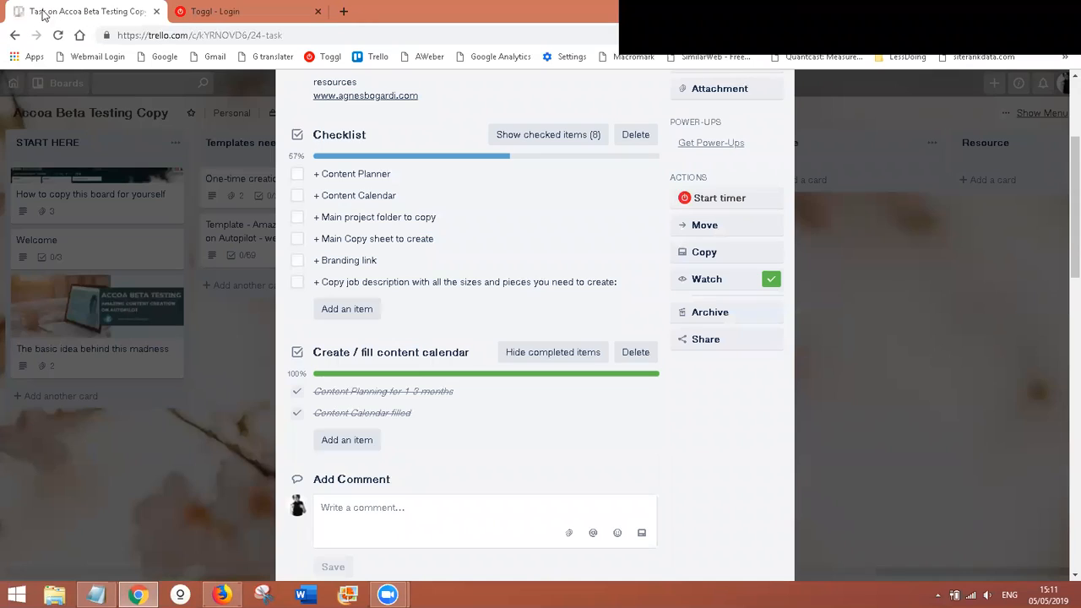
pyautogui.click(714, 234)
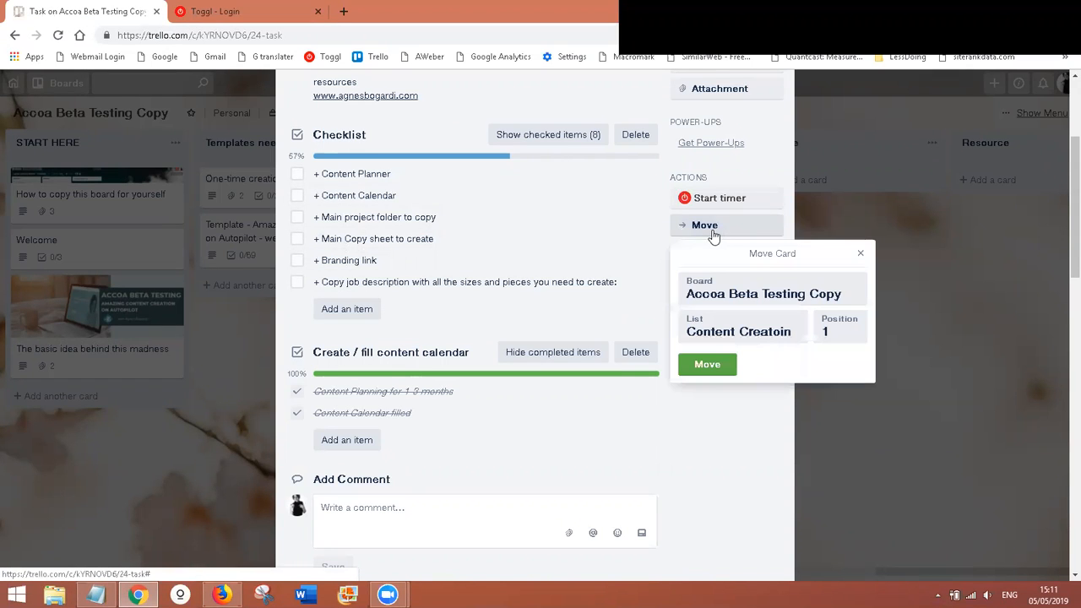
pyautogui.click(748, 295)
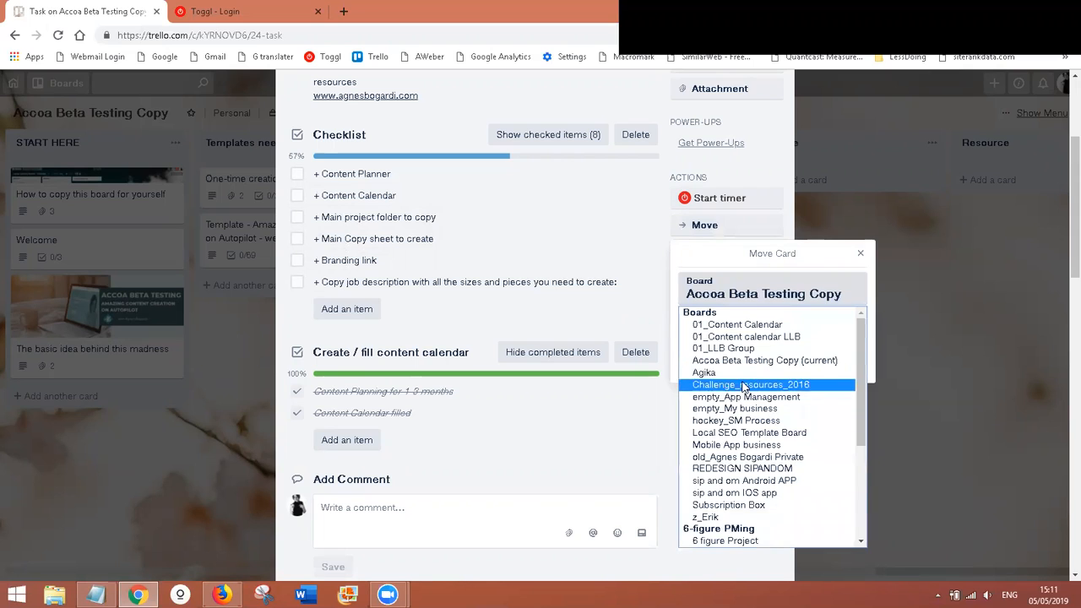
pyautogui.click(745, 385)
pyautogui.click(736, 336)
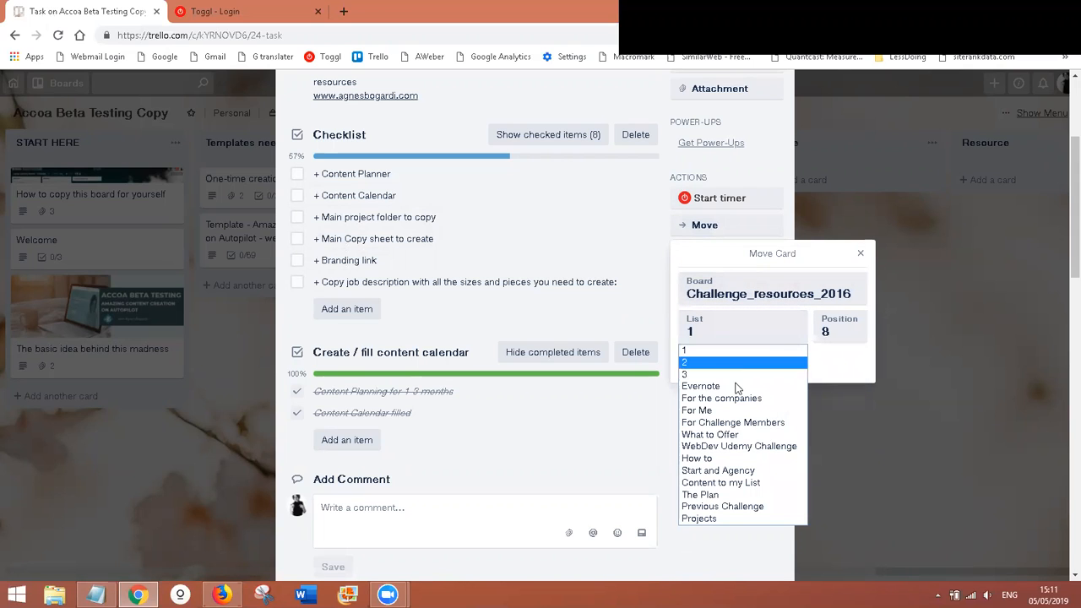
pyautogui.click(832, 330)
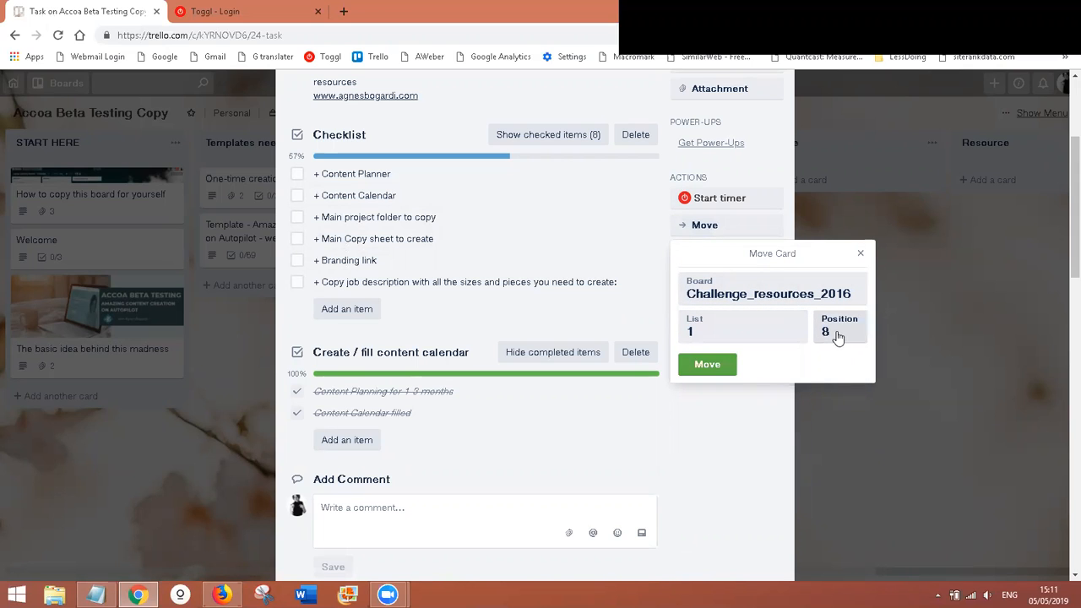
pyautogui.click(861, 253)
pyautogui.click(891, 262)
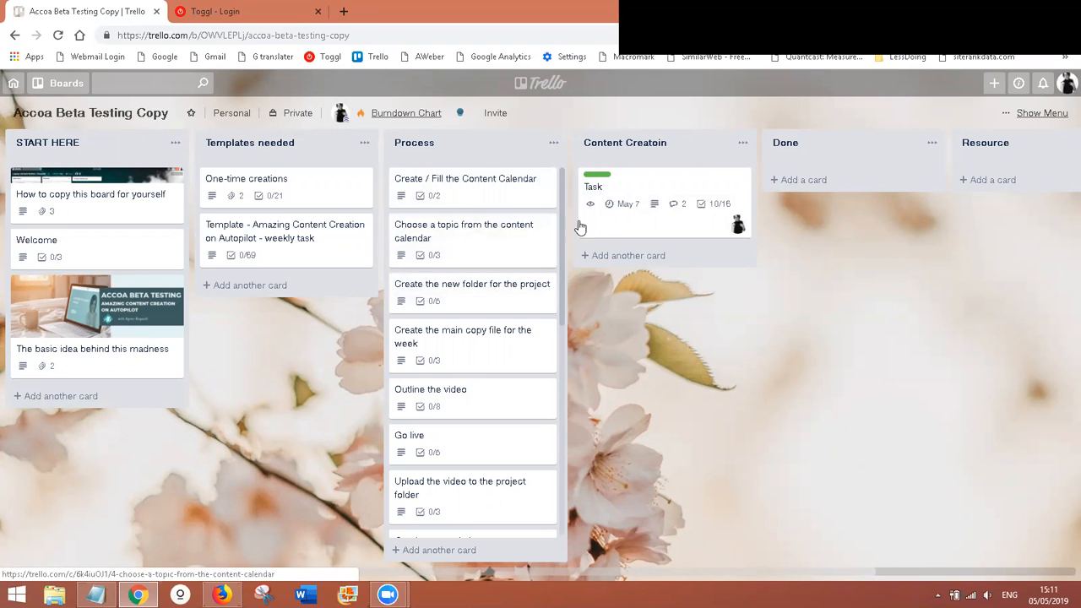
# Examine the Task card's copy options without creating a copy, and look at the weekly task template card
pyautogui.click(622, 186)
pyautogui.scroll(-2, 631, 309)
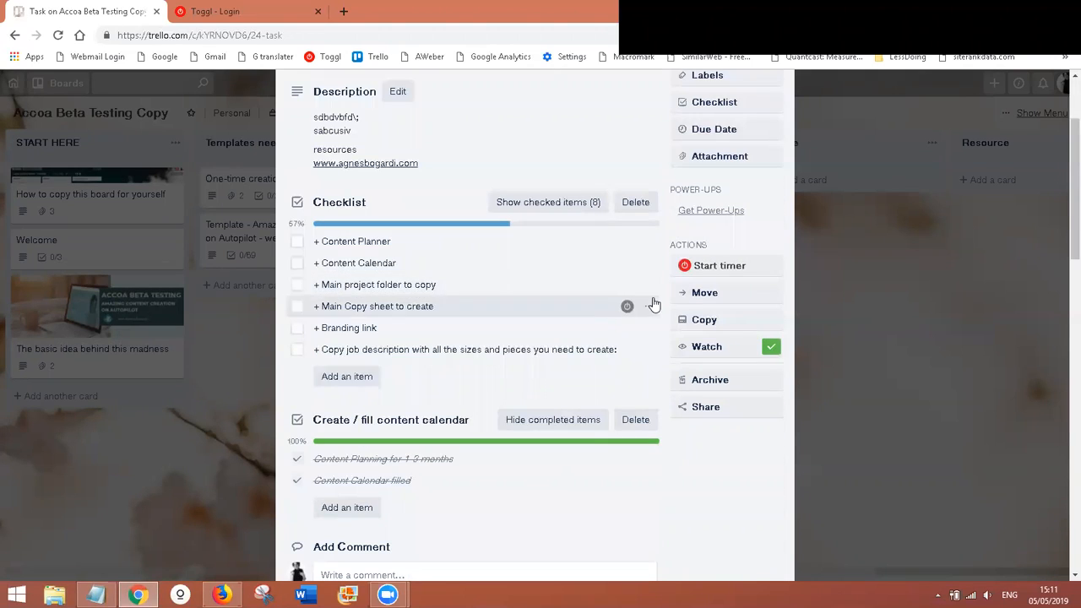
pyautogui.click(704, 322)
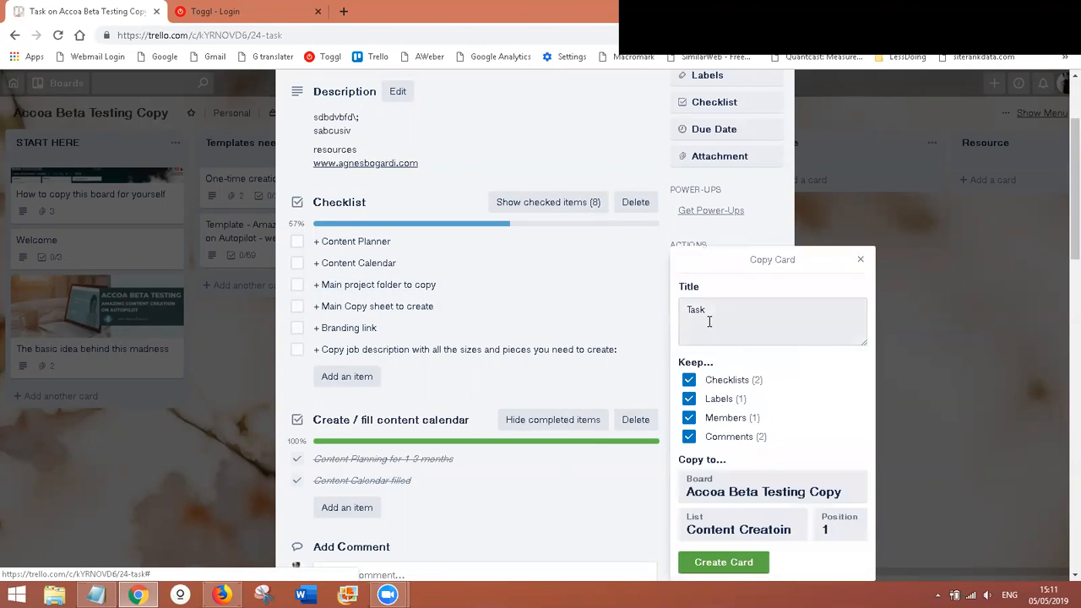
pyautogui.click(689, 417)
pyautogui.click(690, 420)
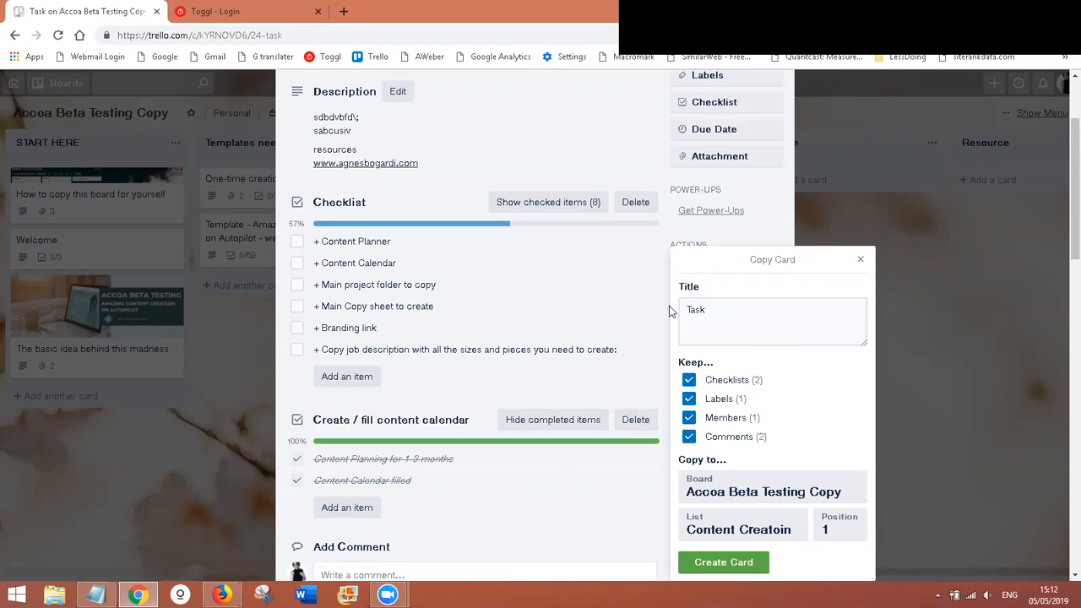
pyautogui.click(717, 318)
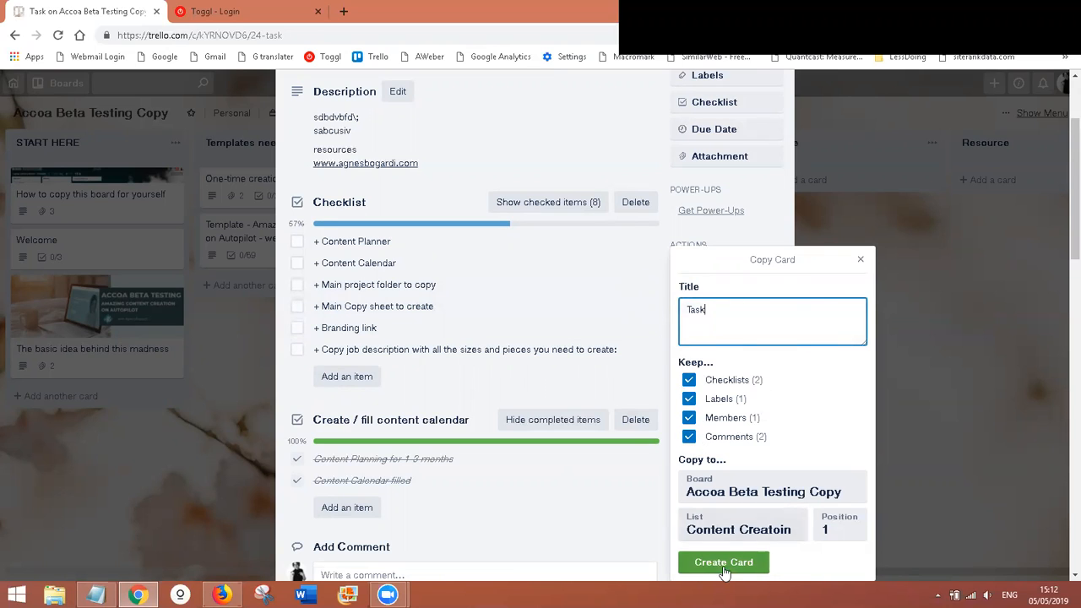
pyautogui.click(862, 261)
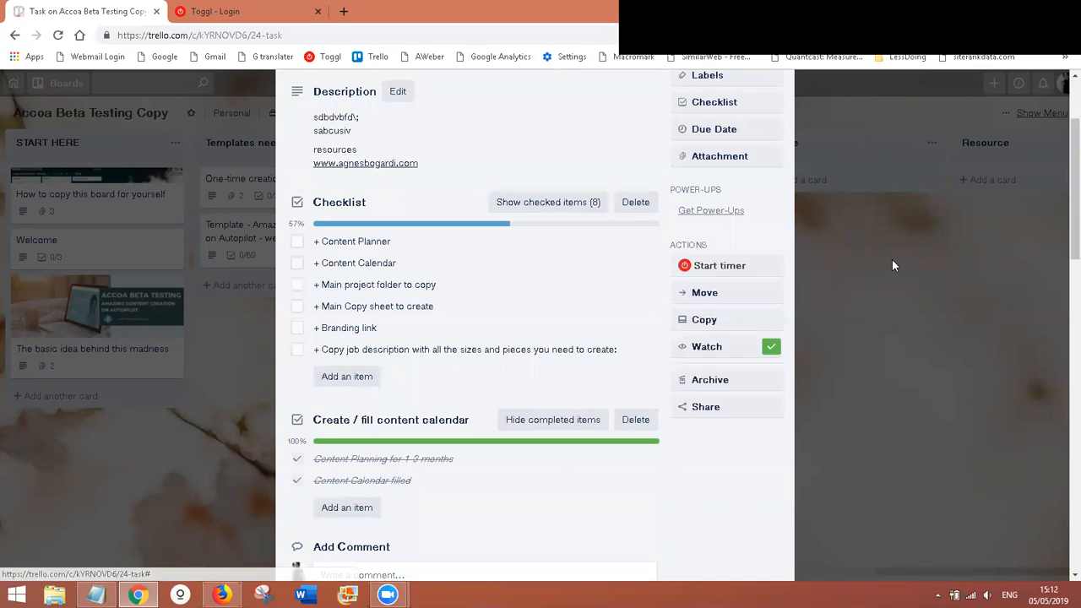
pyautogui.click(892, 259)
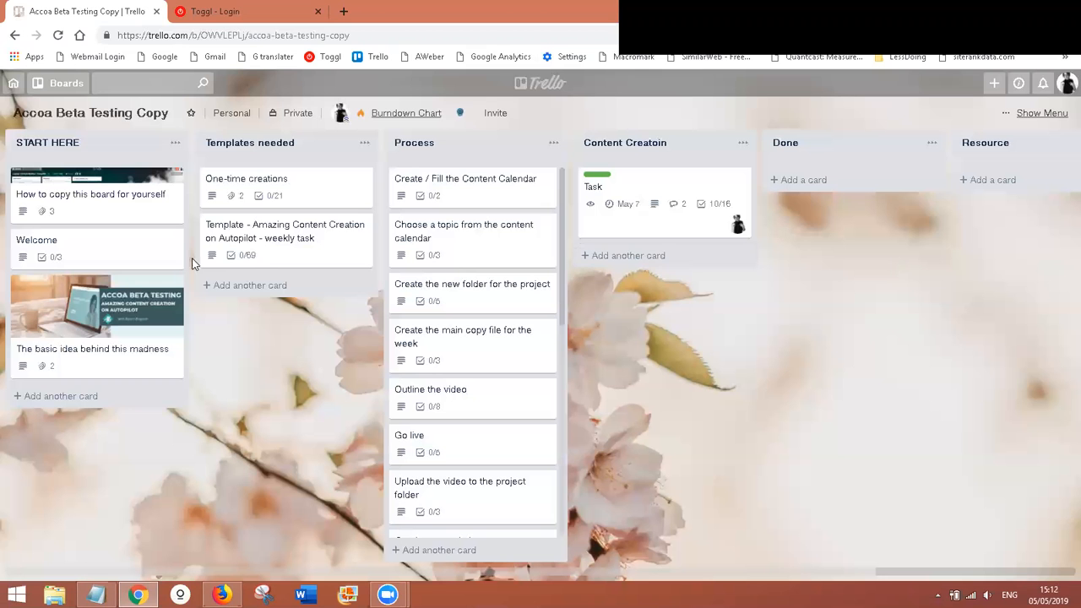
pyautogui.click(272, 235)
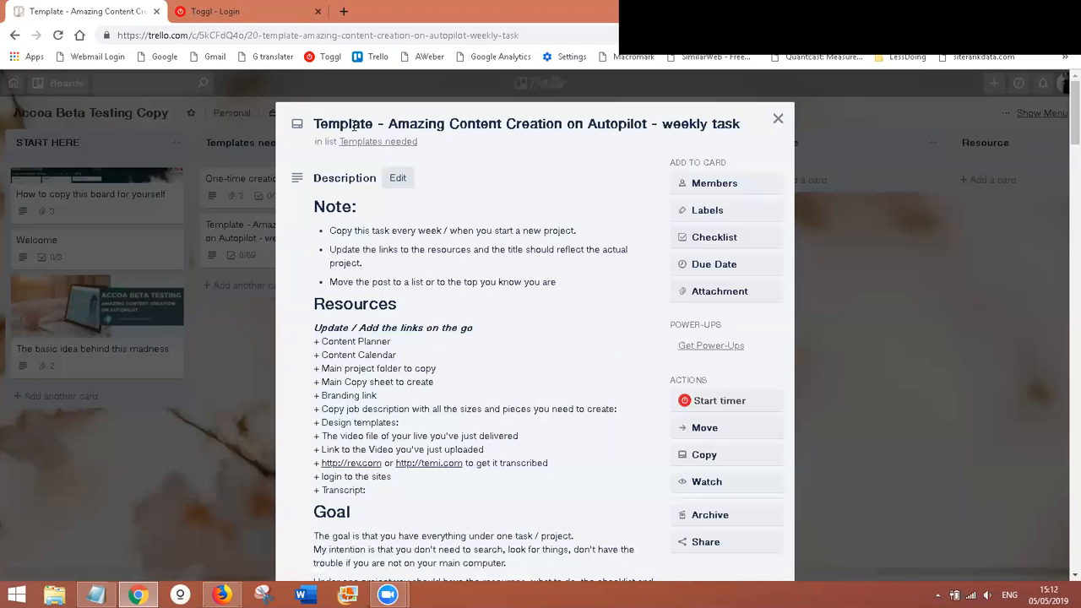
pyautogui.click(778, 121)
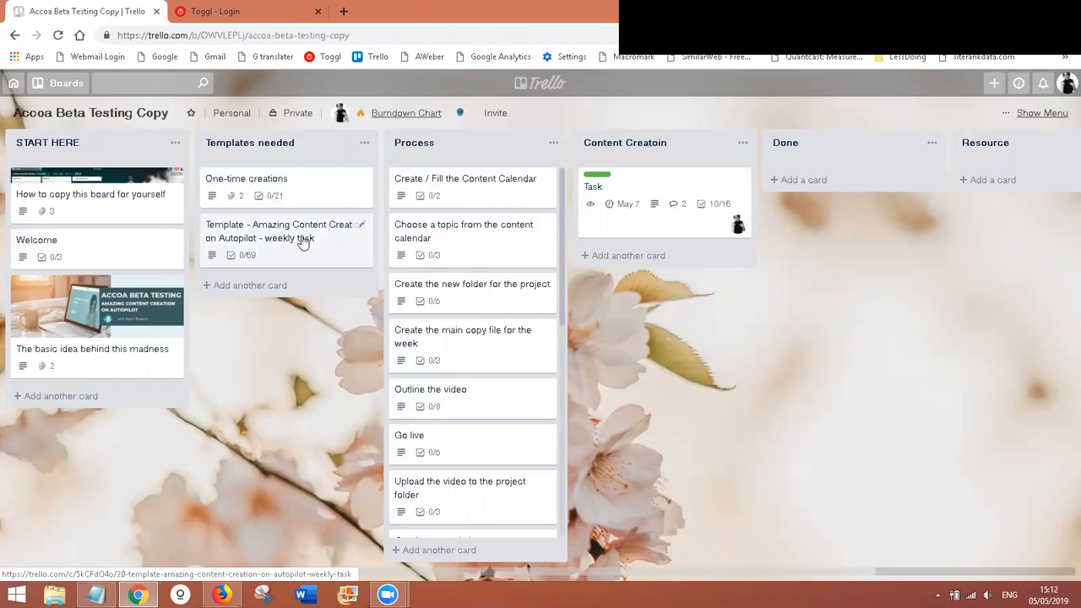
# Reopen the Task card, stop watching it and turn watching back on
pyautogui.click(648, 188)
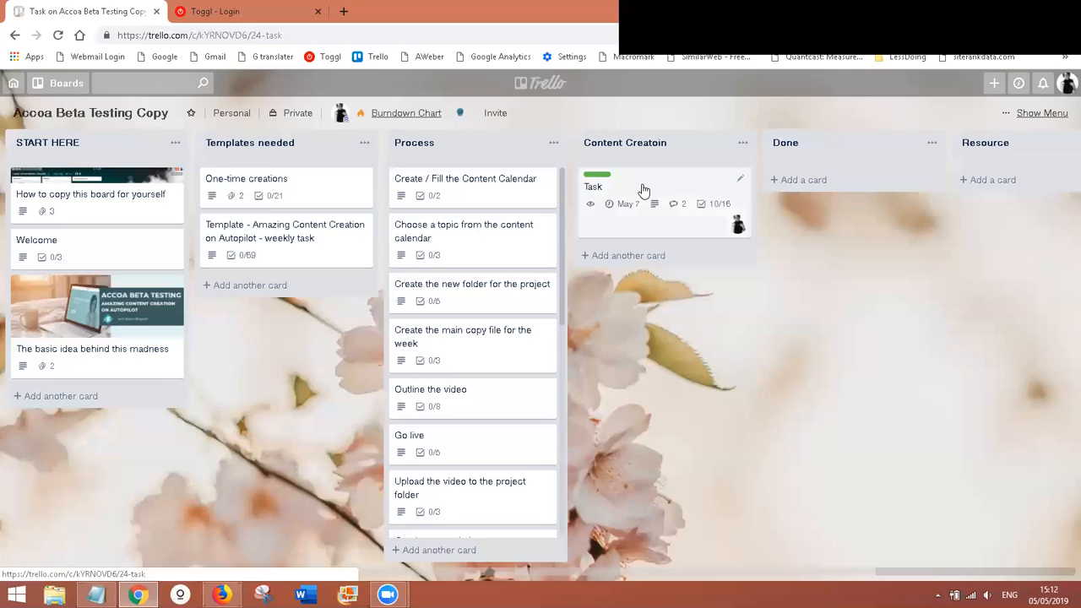
pyautogui.scroll(-2, 625, 319)
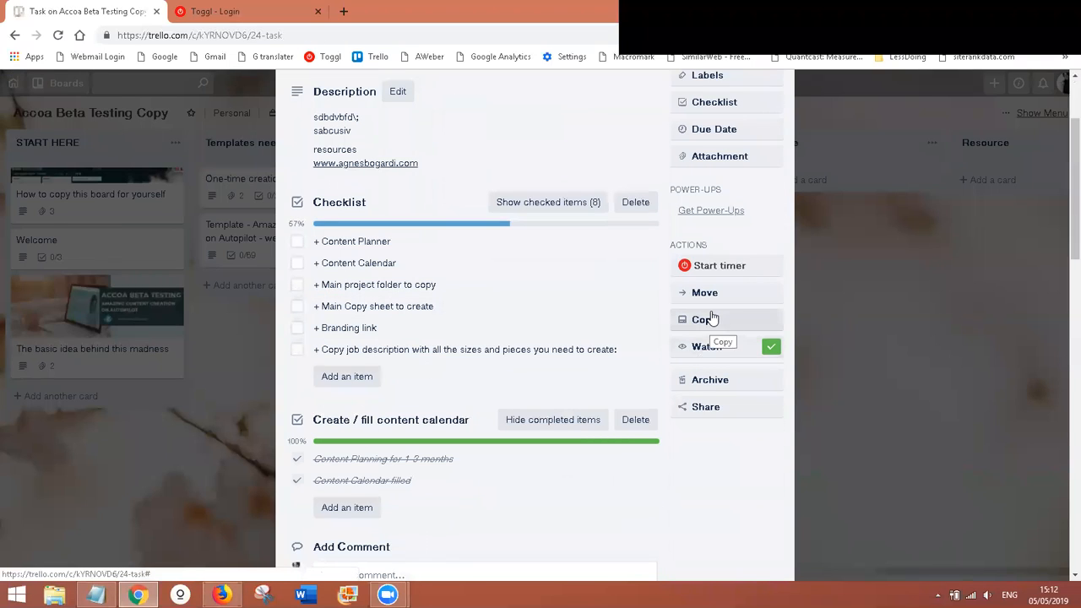
pyautogui.click(776, 354)
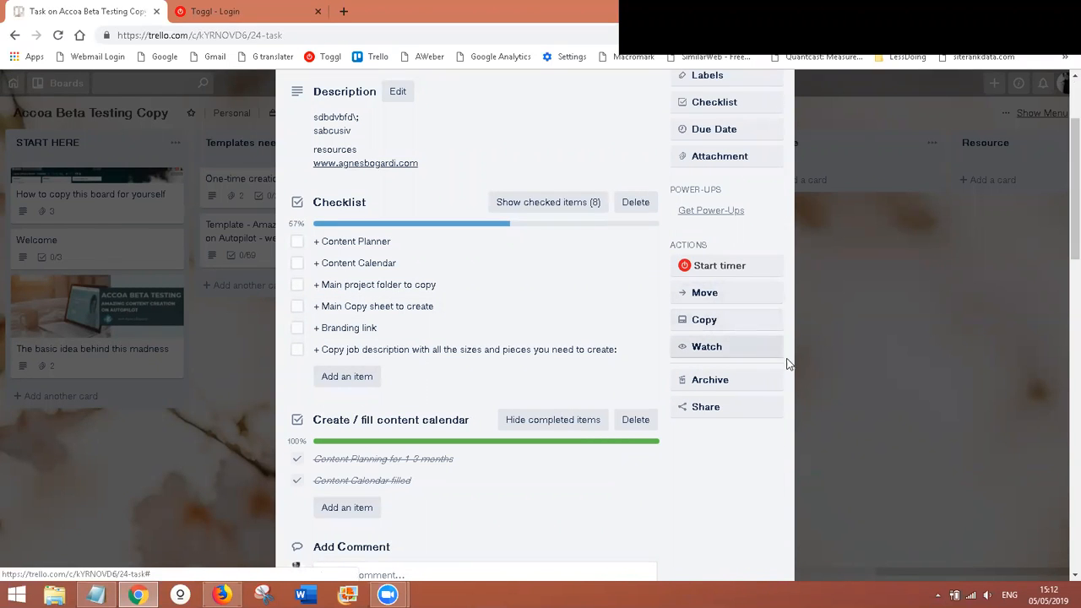
pyautogui.scroll(2, 594, 348)
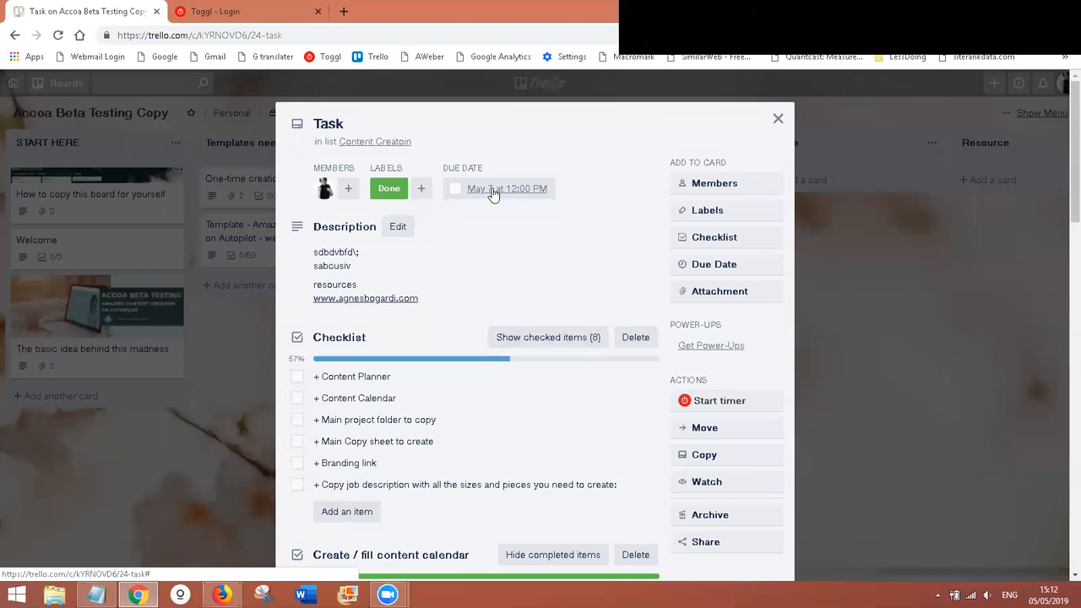
pyautogui.scroll(-3, 724, 307)
pyautogui.click(765, 218)
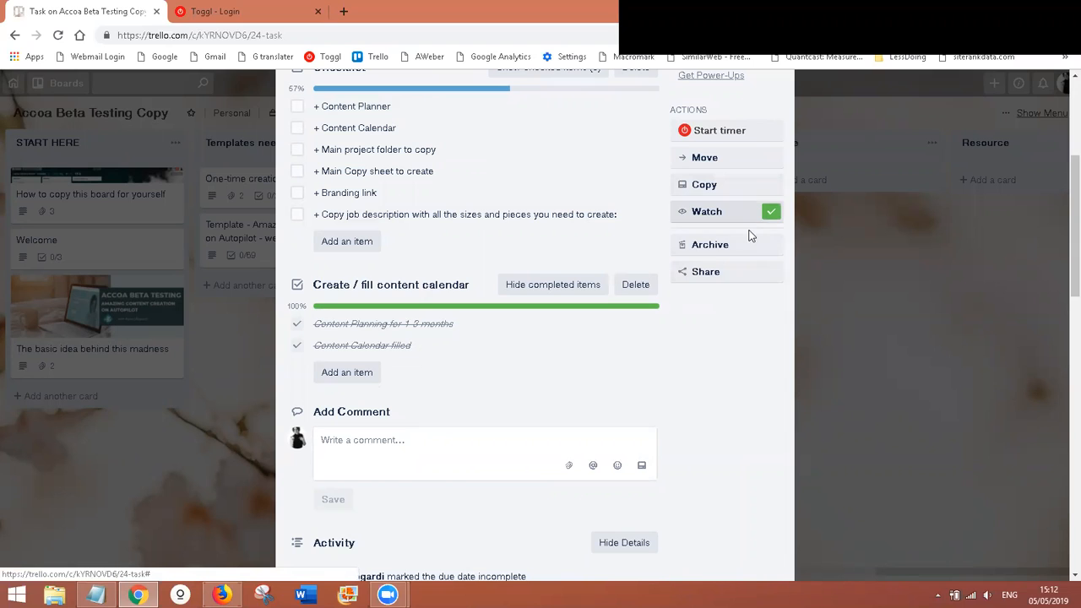
# Archive the Task card, stop watching it and send it back to the board
pyautogui.click(717, 246)
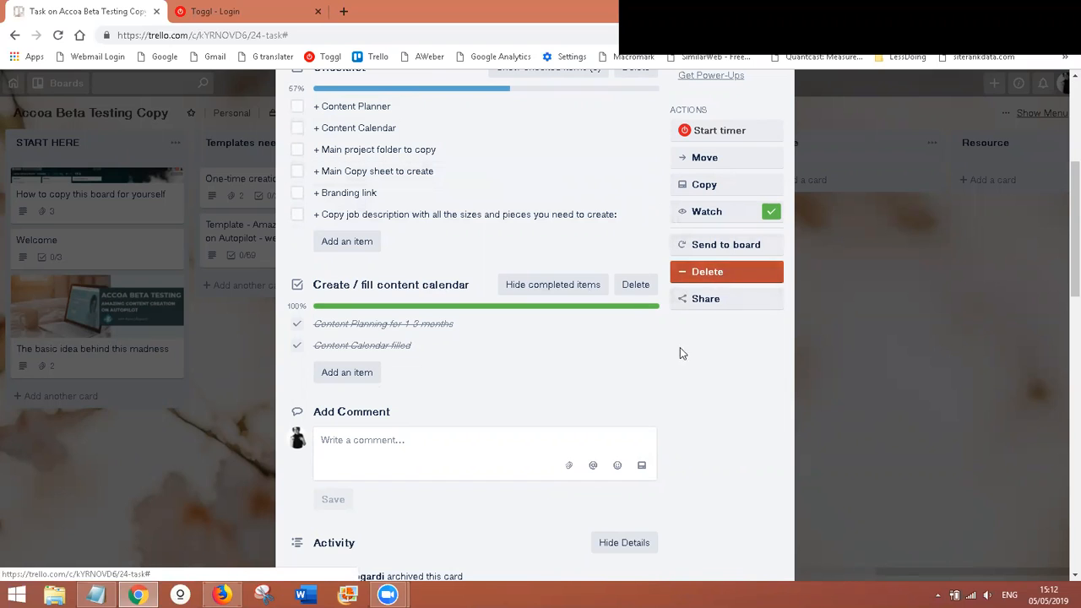
pyautogui.click(756, 215)
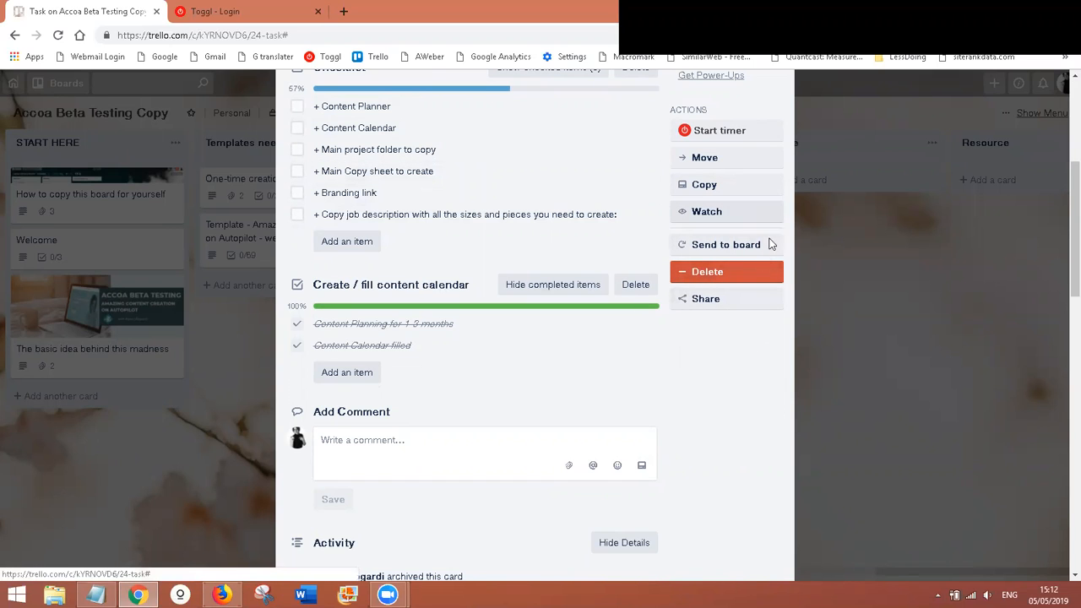
pyautogui.click(723, 245)
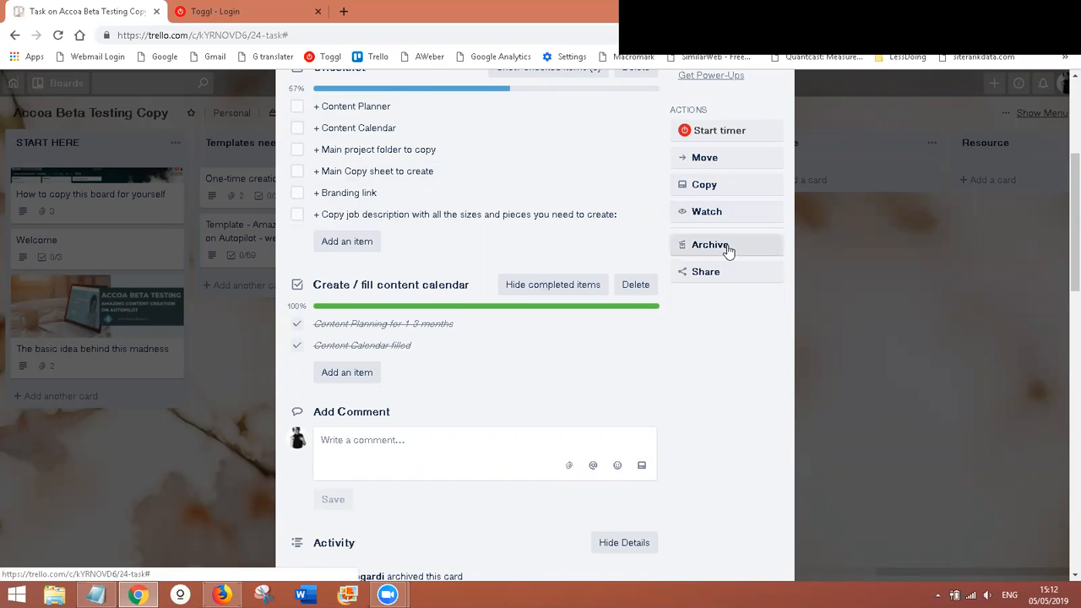
# Examine the Task card's sharing options, including its link and card e-mail address, and look over the rest of the card
pyautogui.click(708, 278)
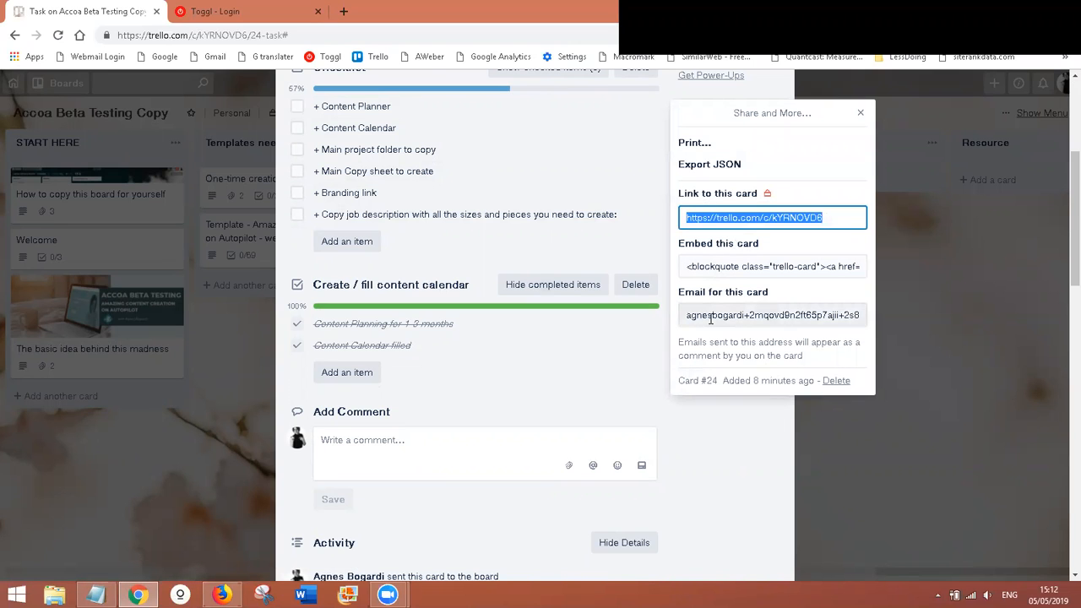
pyautogui.click(792, 309)
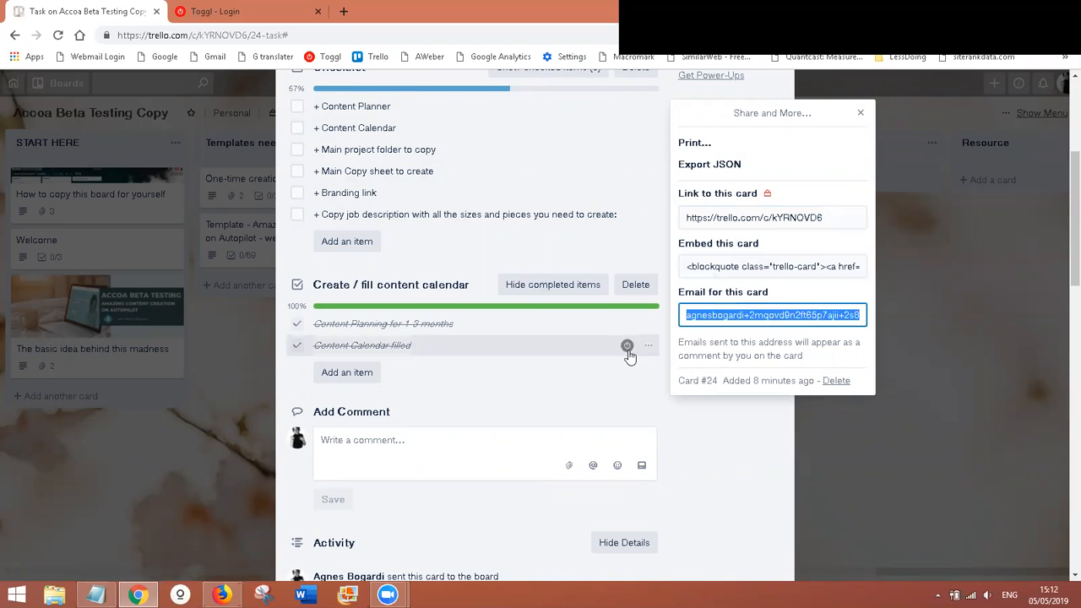
pyautogui.click(731, 435)
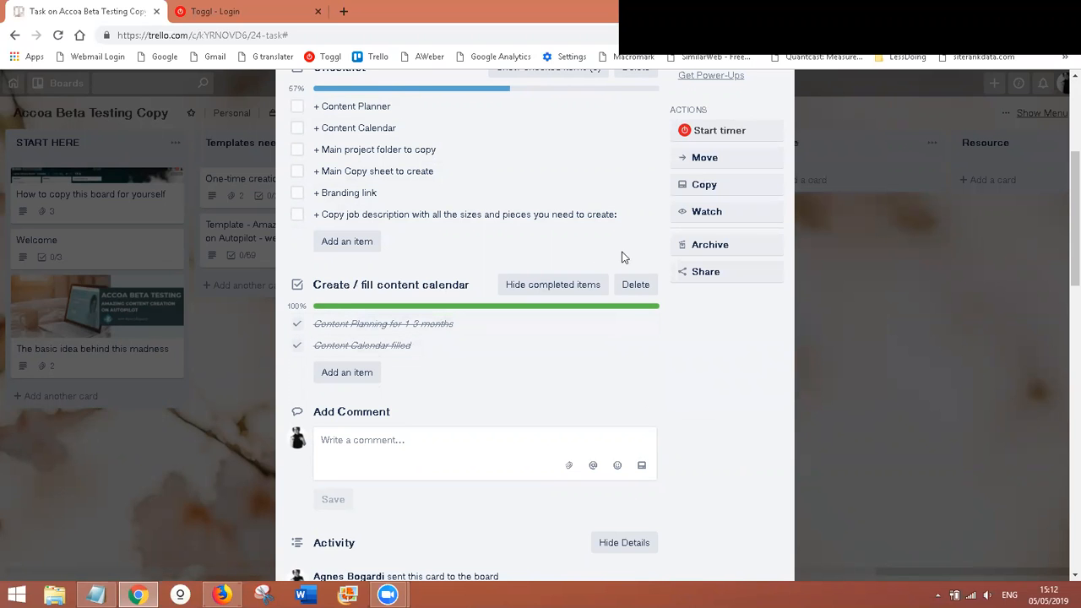
pyautogui.scroll(3, 473, 220)
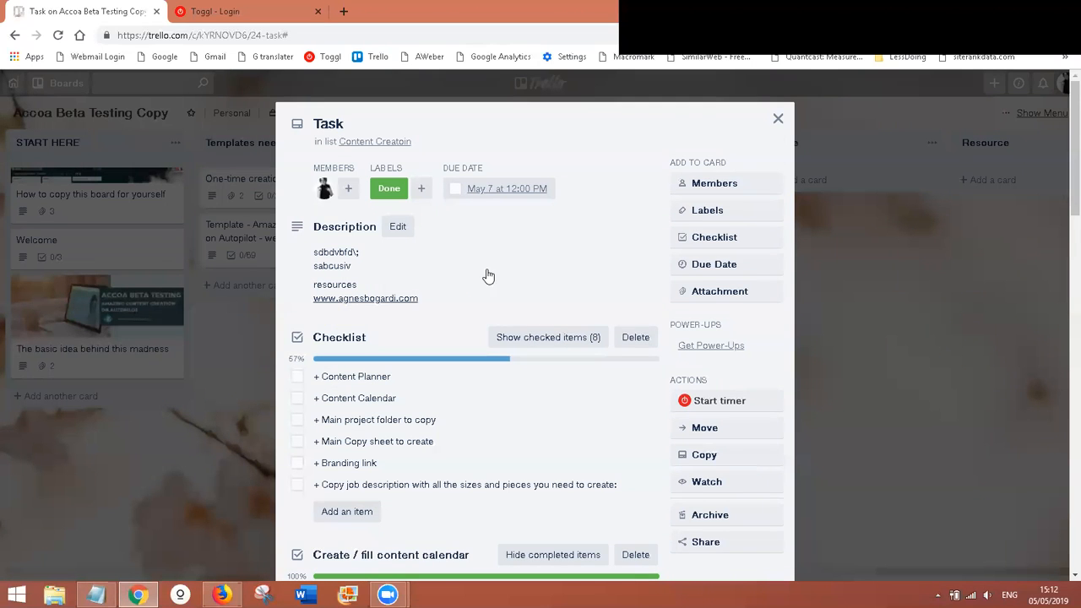
pyautogui.scroll(-3, 582, 212)
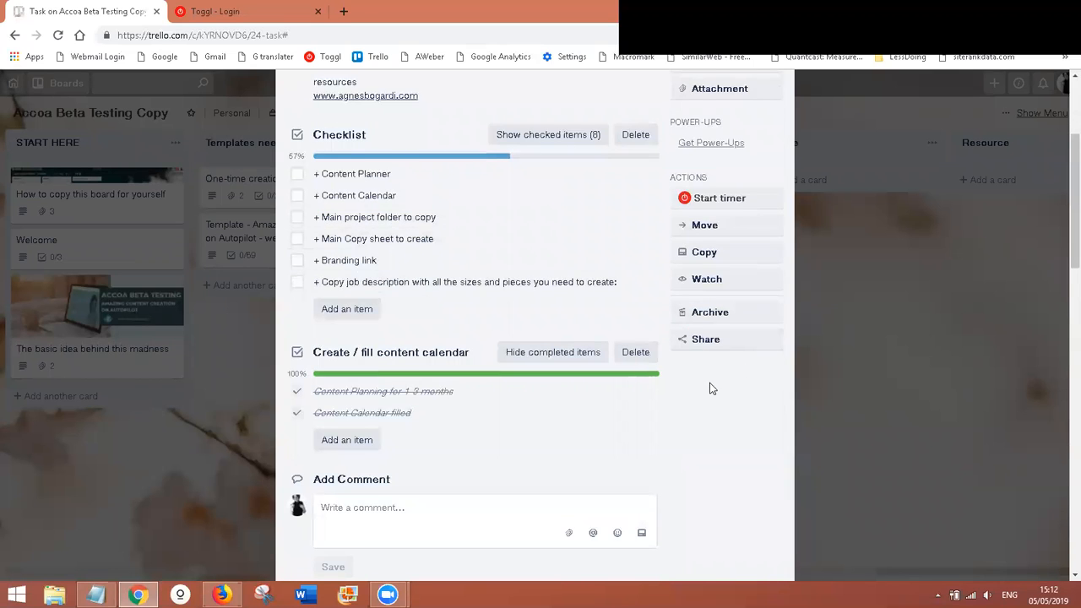
pyautogui.scroll(2, 712, 287)
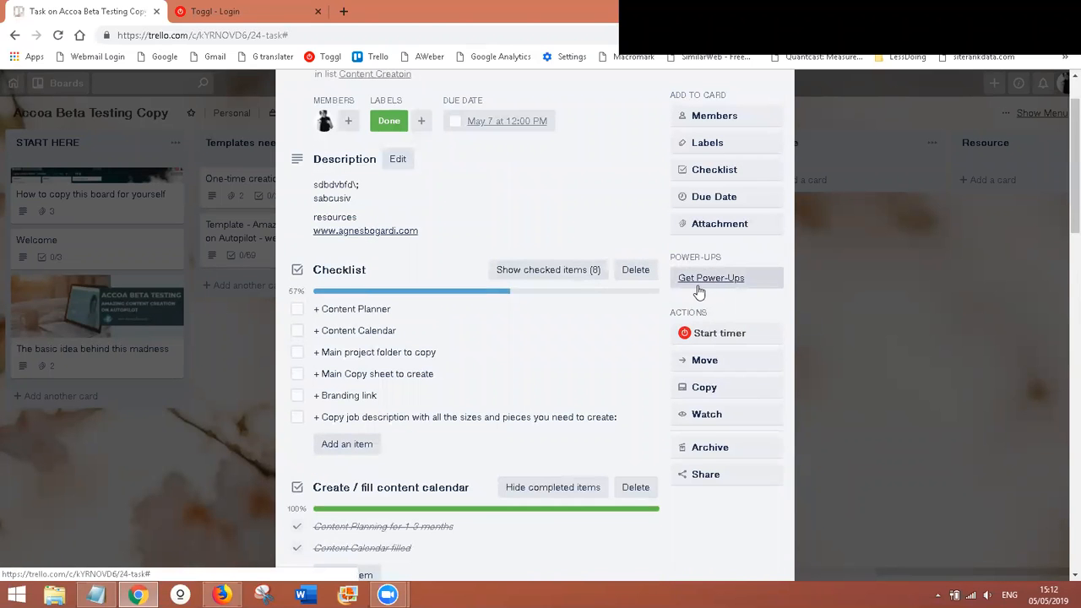
# Close the Task card, open the board's Power-Ups directory and look through the featured, essential and other Power-Ups
pyautogui.click(874, 264)
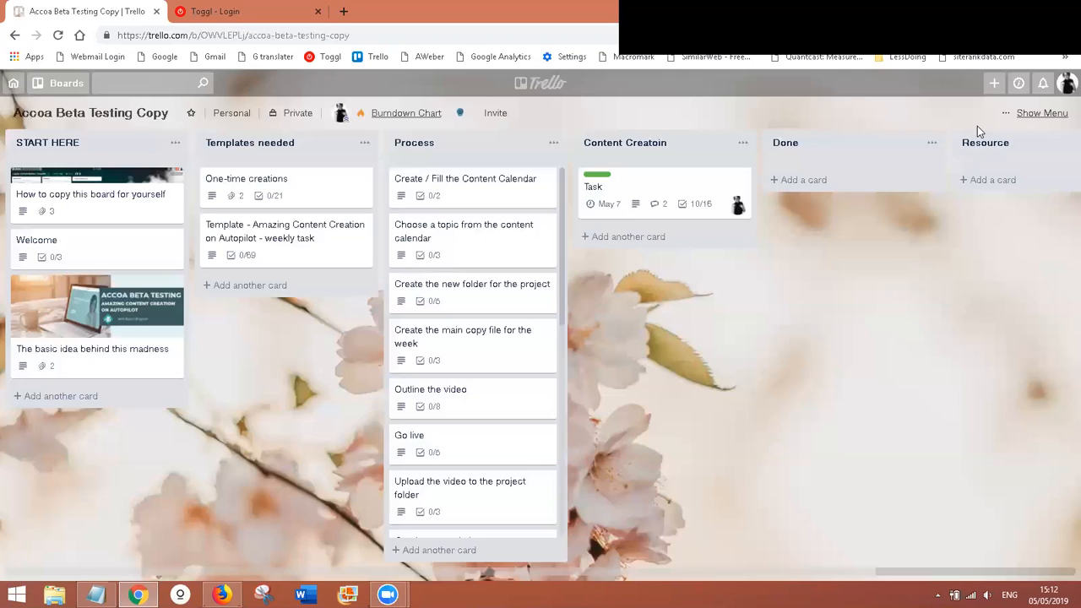
pyautogui.click(1053, 123)
pyautogui.click(866, 116)
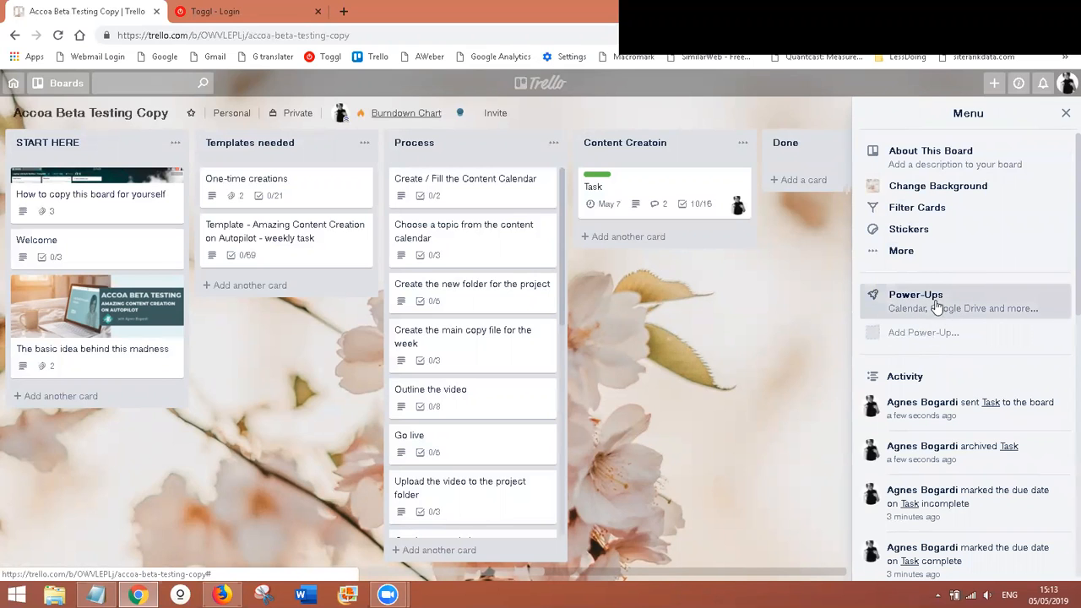
pyautogui.click(908, 311)
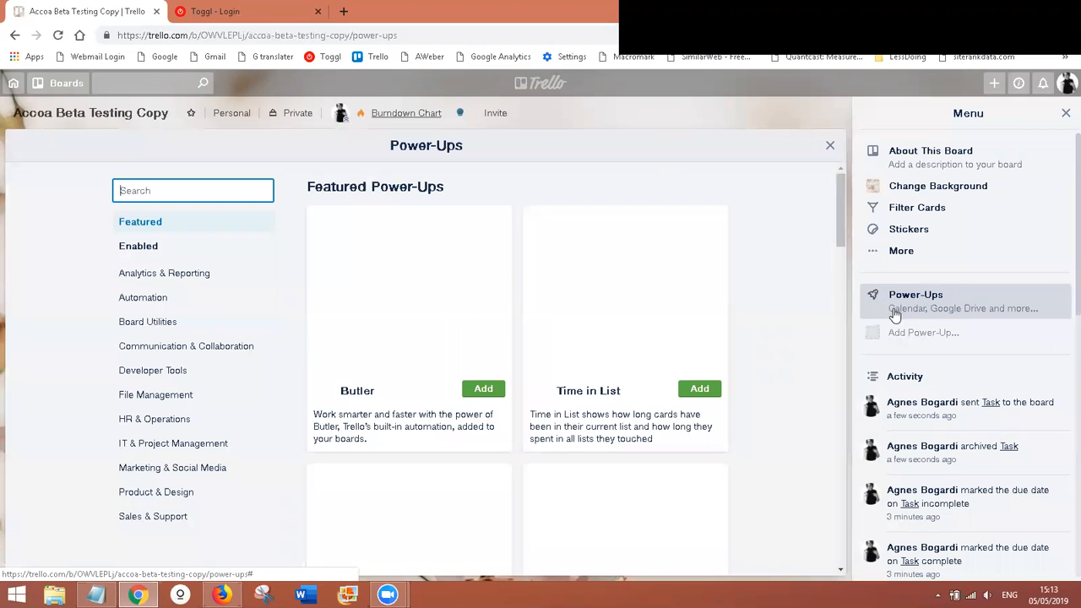
pyautogui.click(1066, 114)
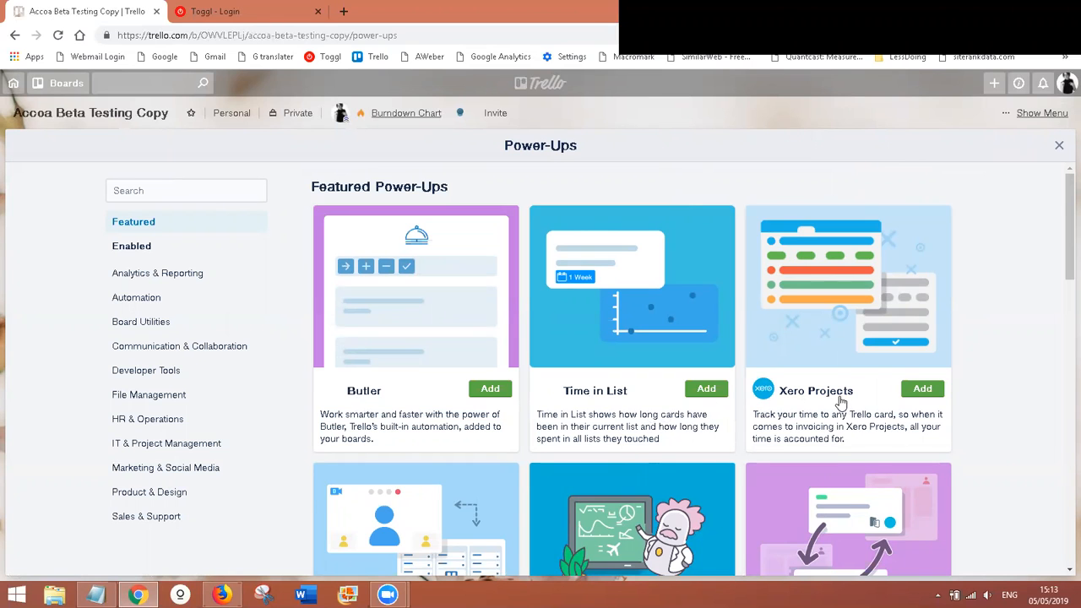
pyautogui.scroll(-6, 840, 403)
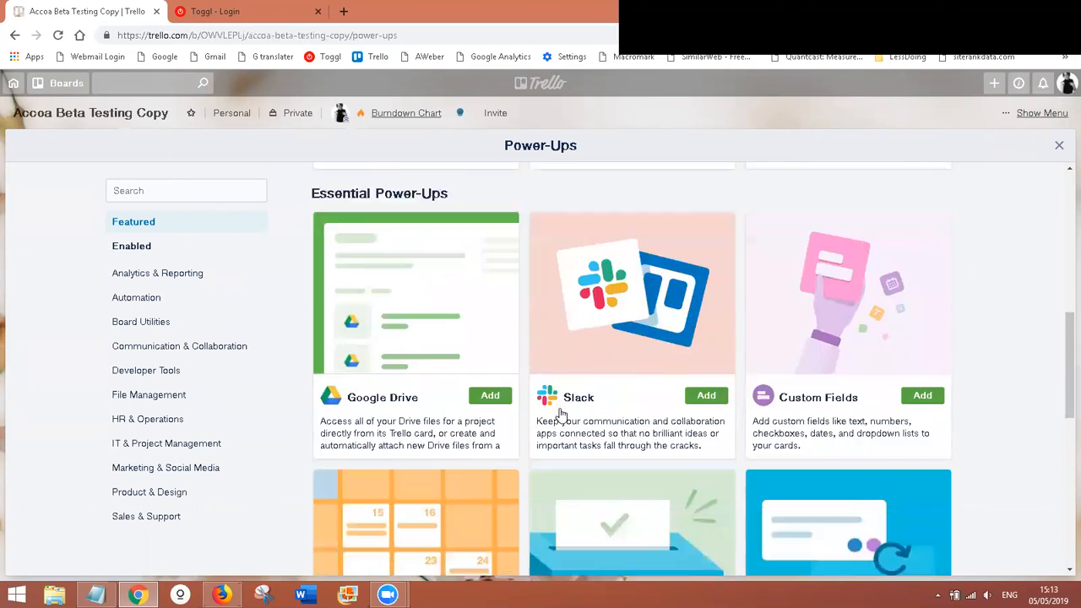
pyautogui.scroll(-1, 559, 412)
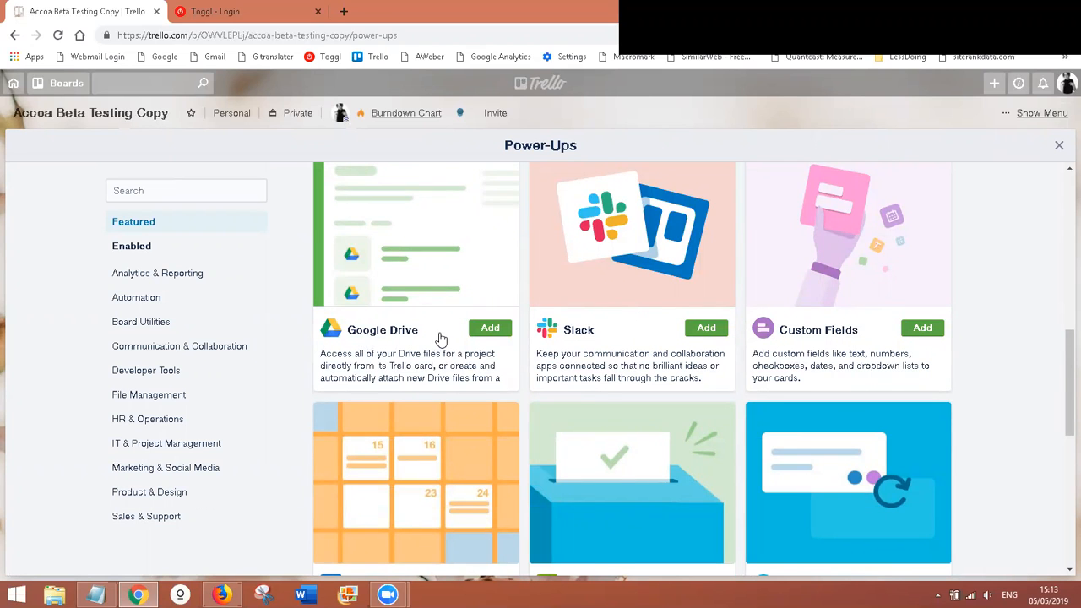
pyautogui.scroll(-3, 439, 338)
pyautogui.scroll(-2, 726, 359)
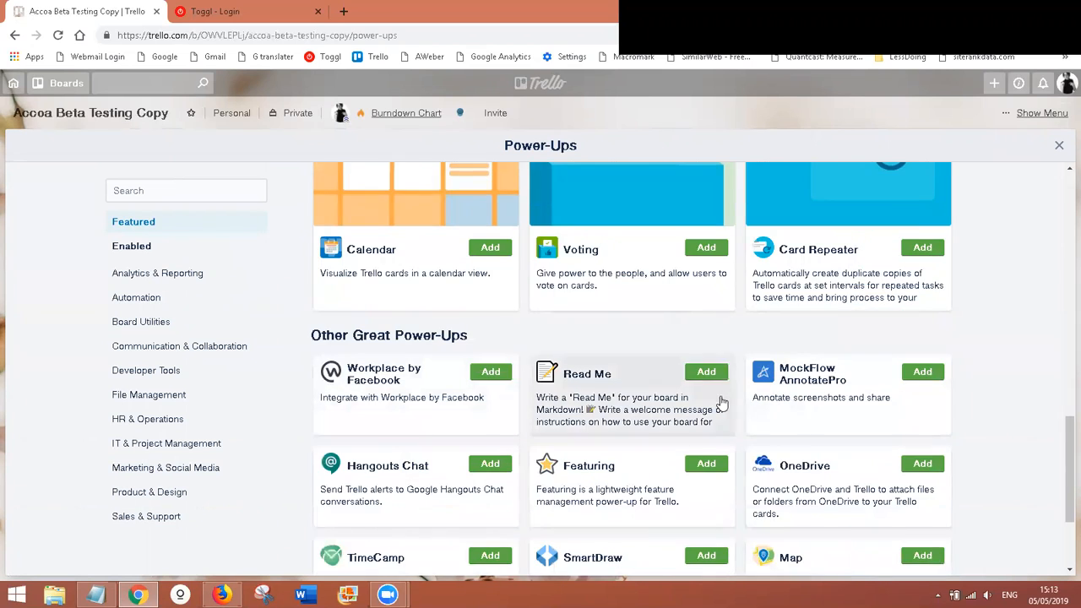
pyautogui.scroll(-2, 722, 401)
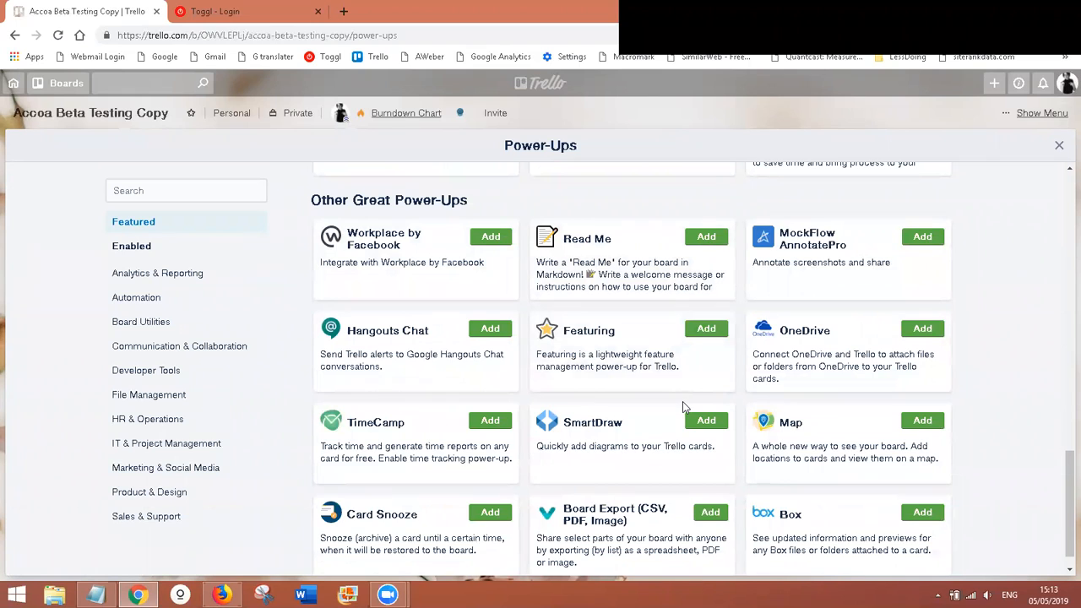
# Search the Power-Ups for "repeat" and add Card Repeater to the board
pyautogui.click(148, 190)
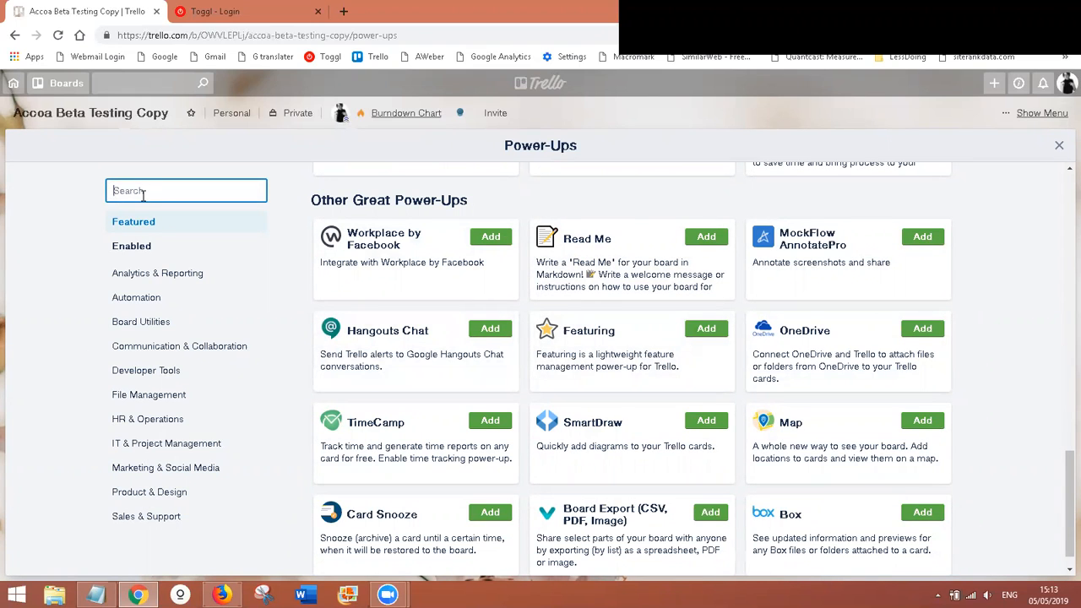
pyautogui.write('repeat')
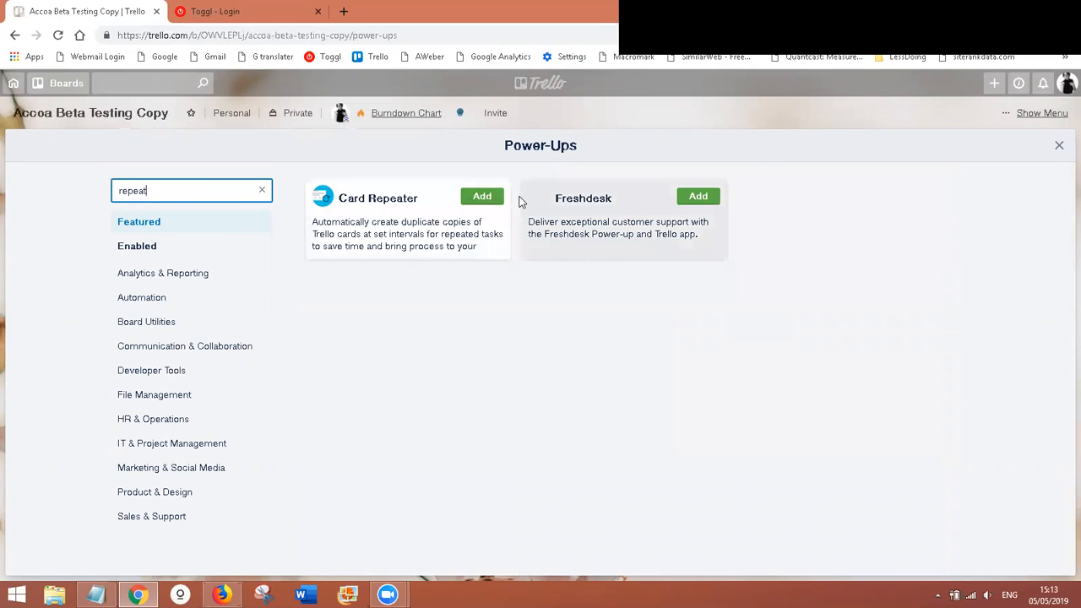
pyautogui.click(482, 197)
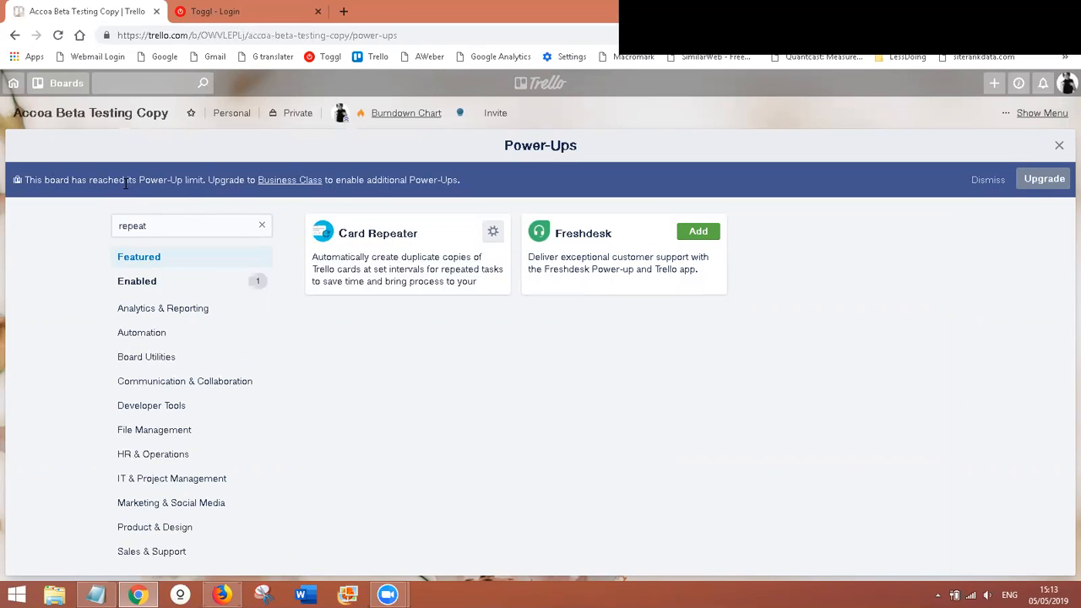
# Examine the Card Repeater details page and its example images, and return to the board
pyautogui.click(460, 272)
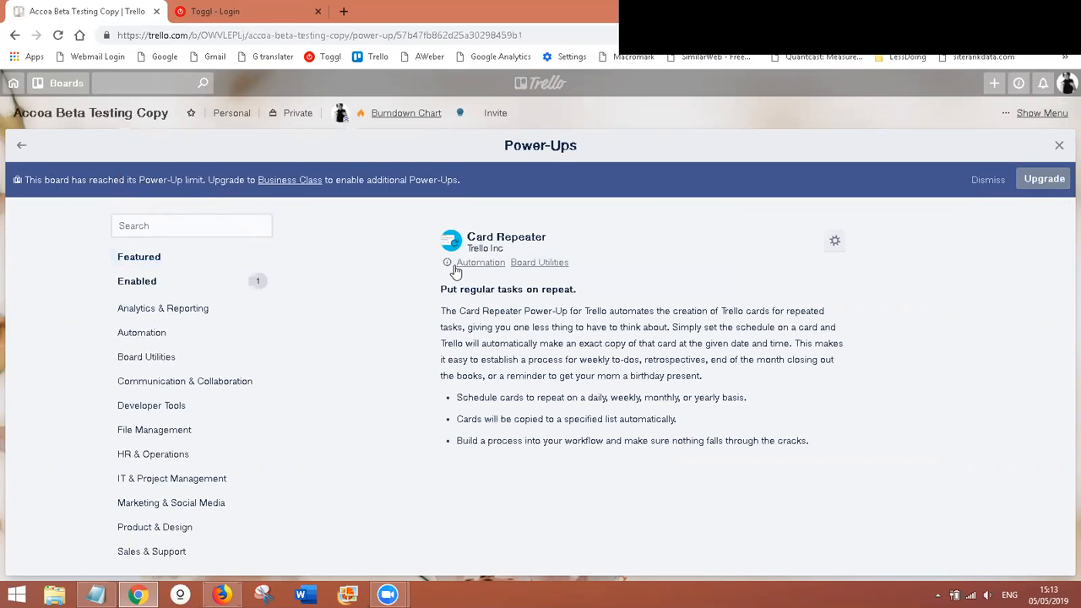
pyautogui.scroll(-2, 676, 389)
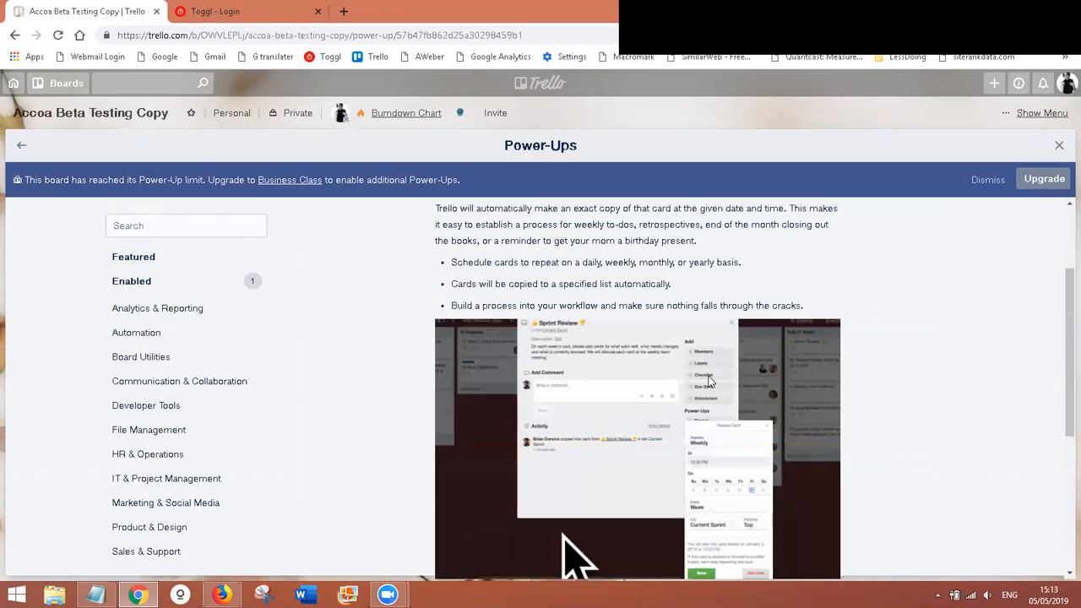
pyautogui.scroll(-3, 568, 453)
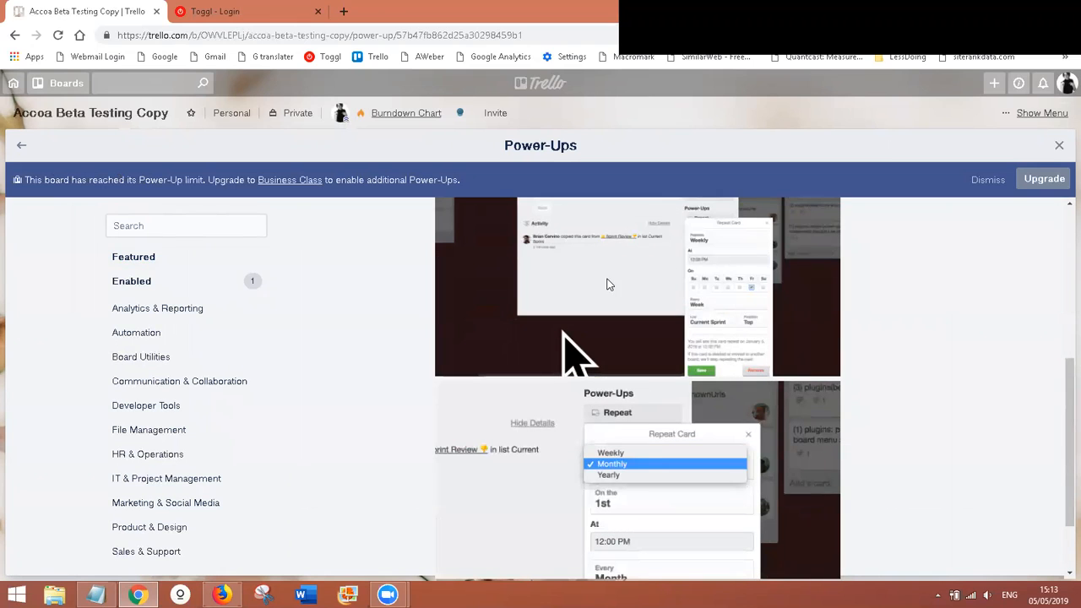
pyautogui.scroll(2, 594, 289)
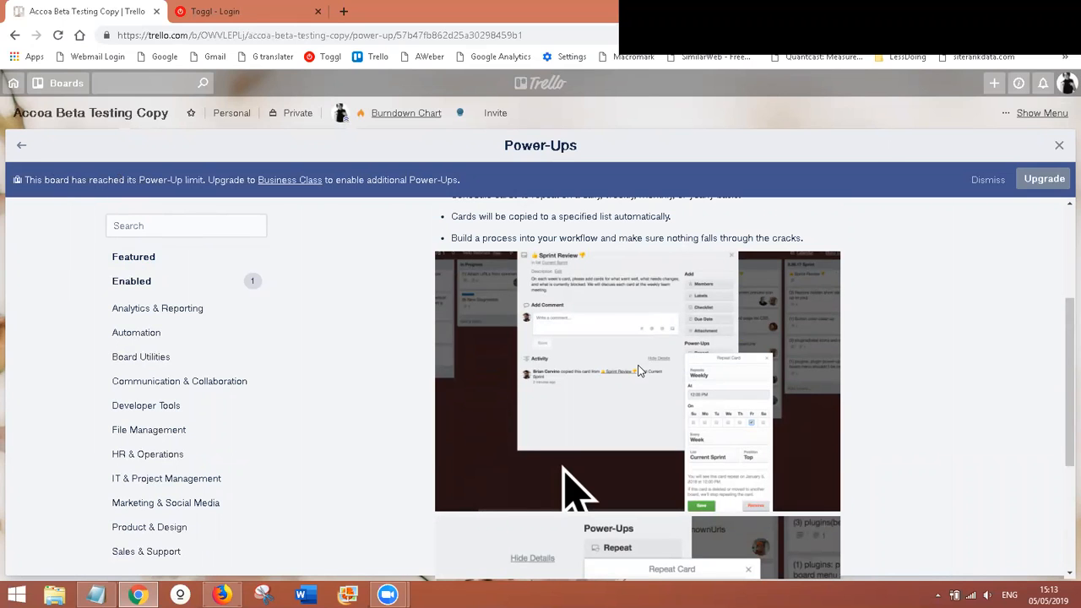
pyautogui.click(22, 148)
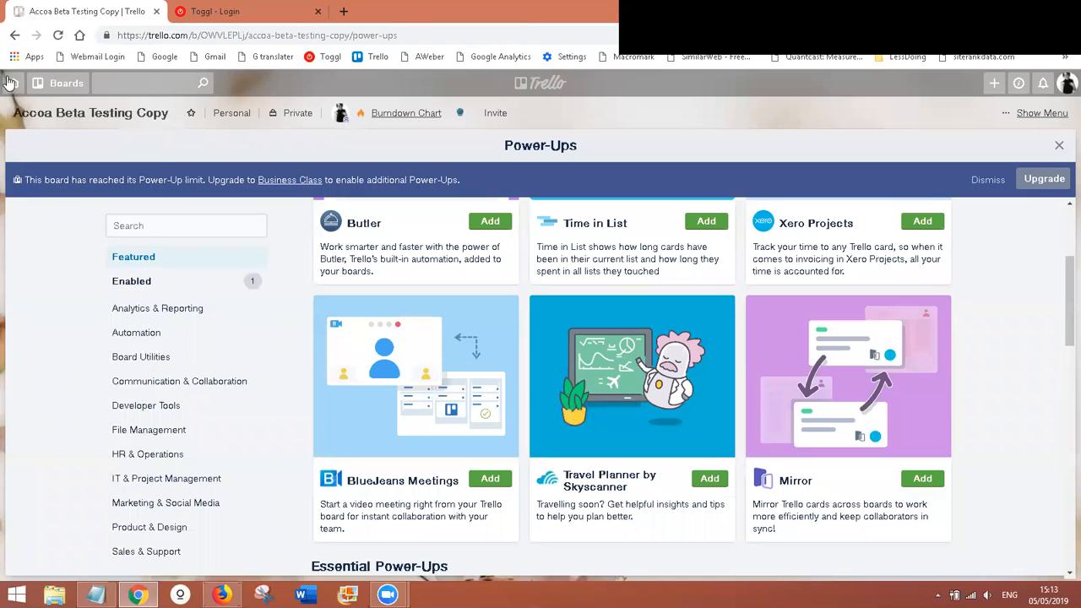
pyautogui.click(1058, 145)
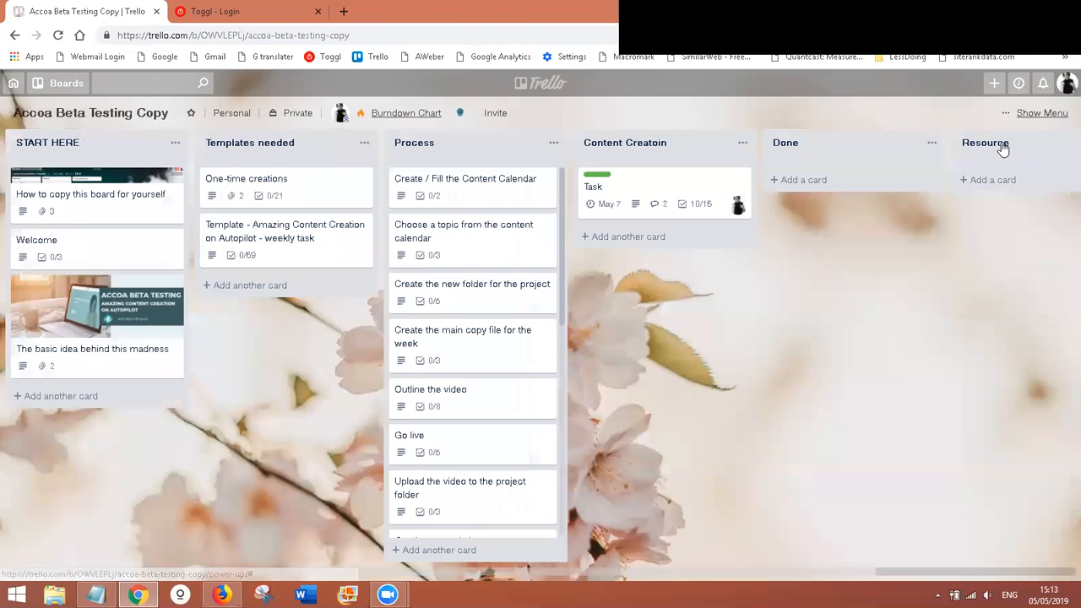
# Set the "Template - Amazing Content Creation on Autopilot - weekly task" card to repeat weekly on Monday at 12:00 PM, and close the card
pyautogui.click(278, 241)
pyautogui.scroll(-3, 575, 321)
pyautogui.scroll(-2, 589, 299)
pyautogui.scroll(5, 584, 299)
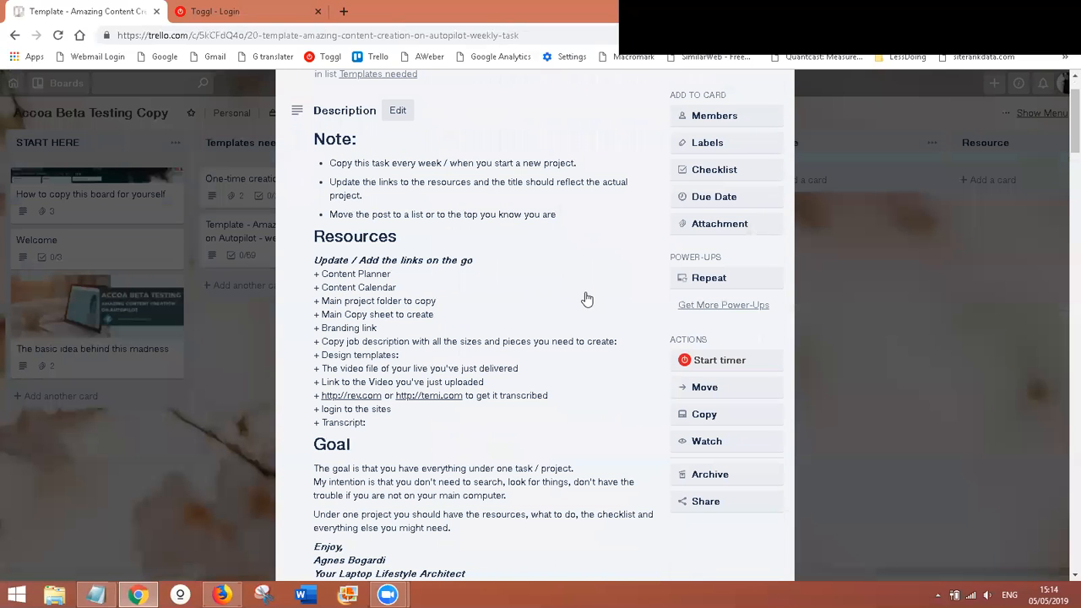
pyautogui.click(709, 288)
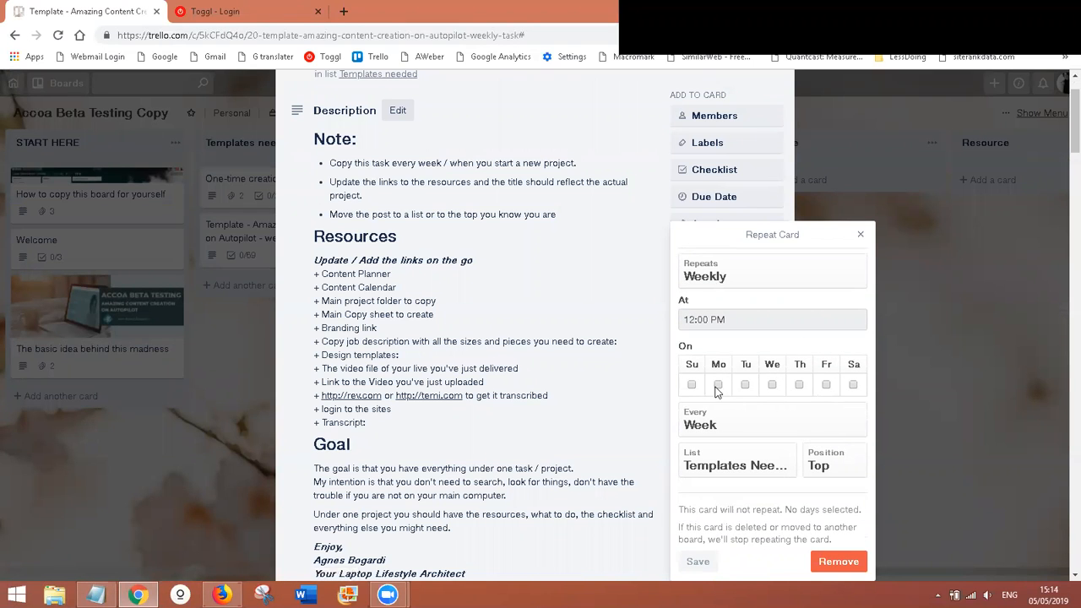
pyautogui.click(718, 384)
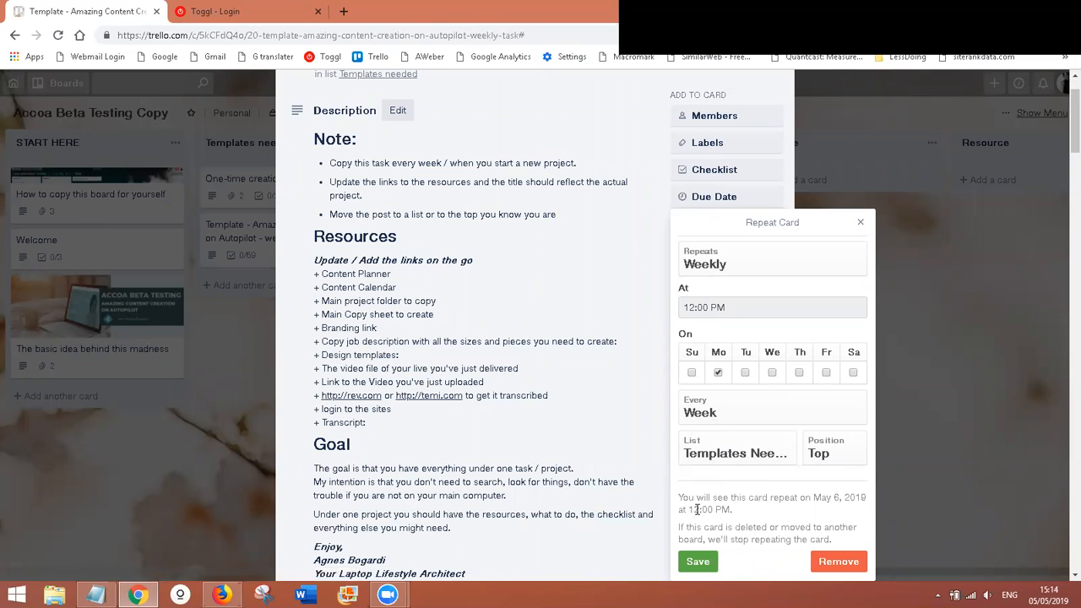
pyautogui.click(698, 562)
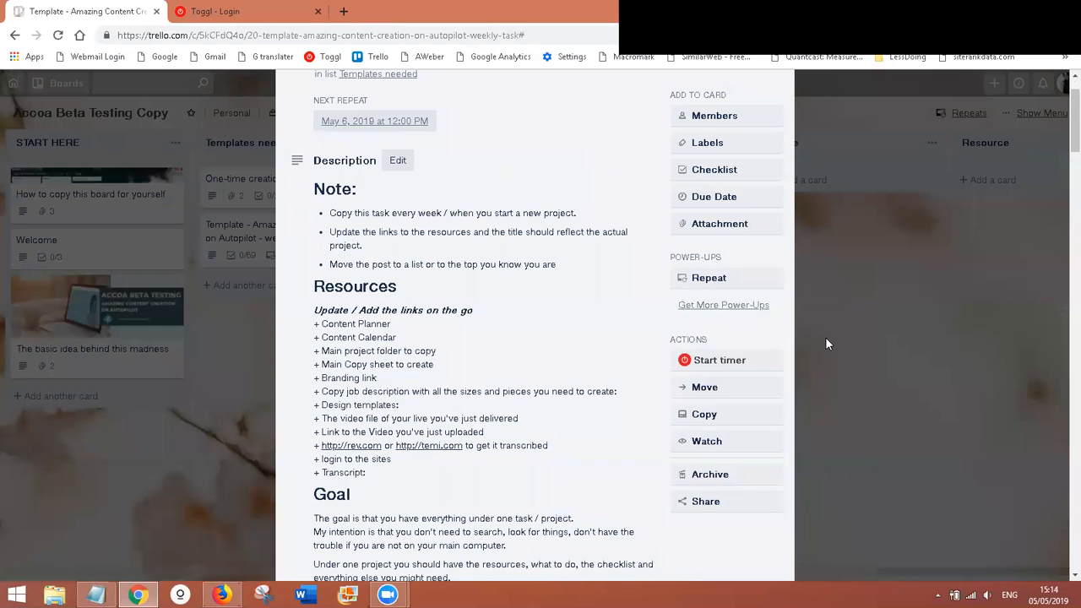
pyautogui.scroll(1, 488, 261)
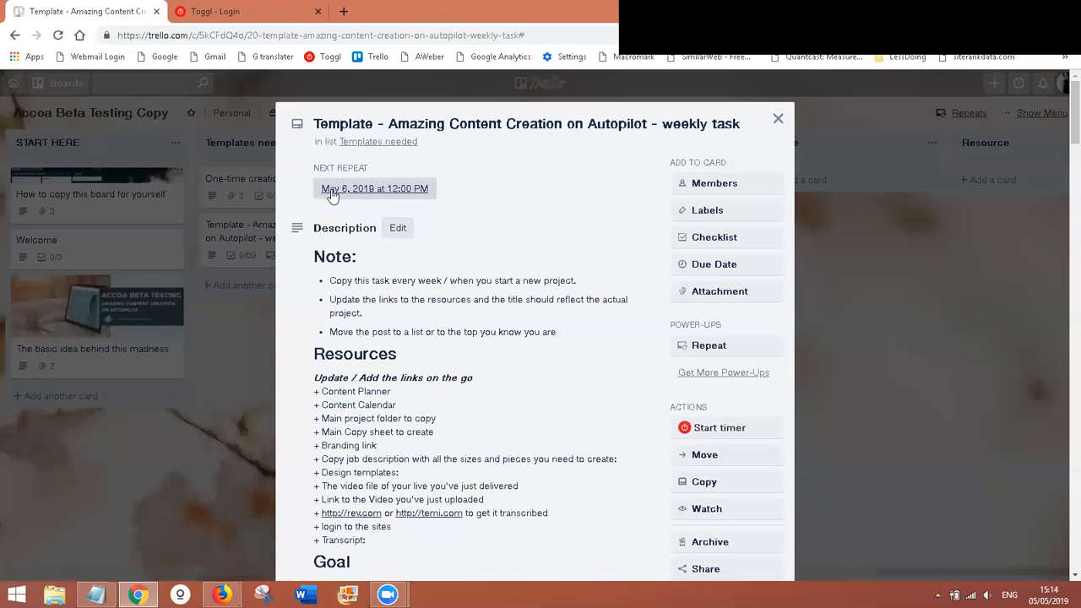
pyautogui.click(239, 377)
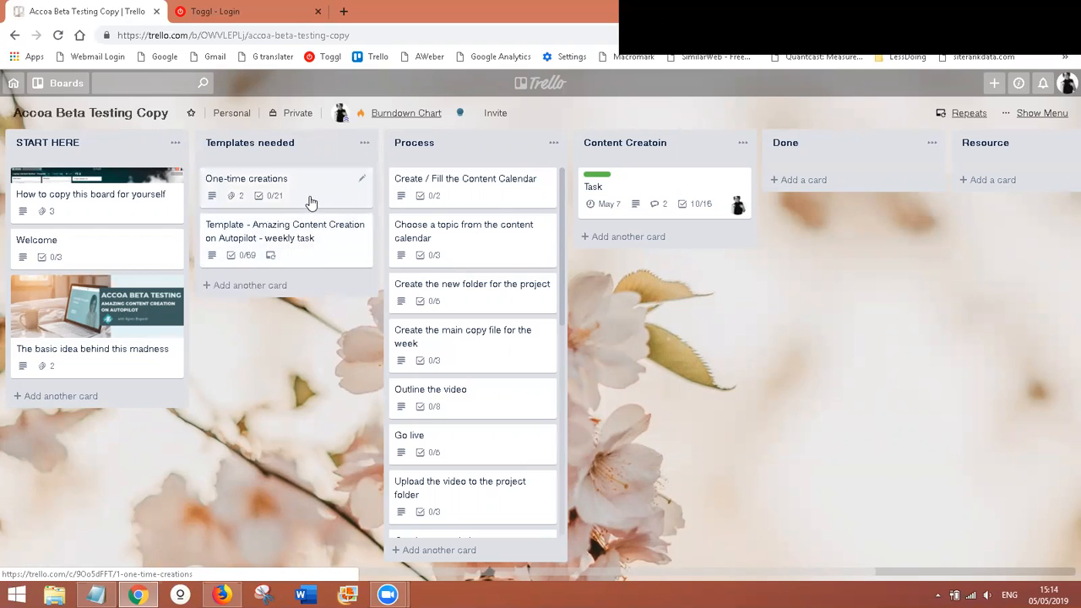
# Close the Toggl login page and move the Task card from the Content Creatoin list to Done
pyautogui.click(320, 15)
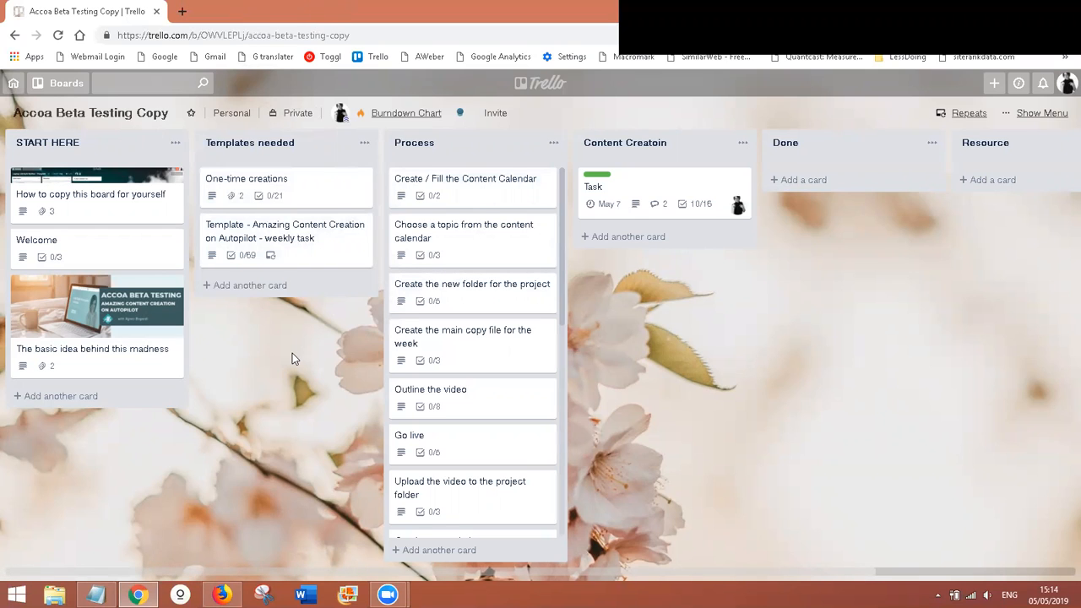
pyautogui.click(621, 183)
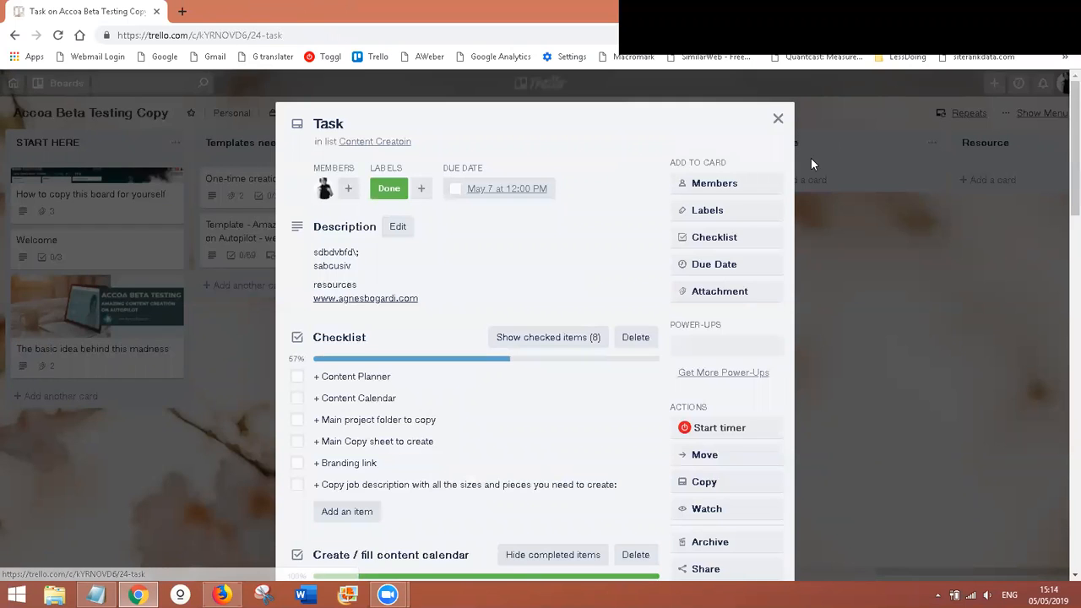
pyautogui.click(777, 119)
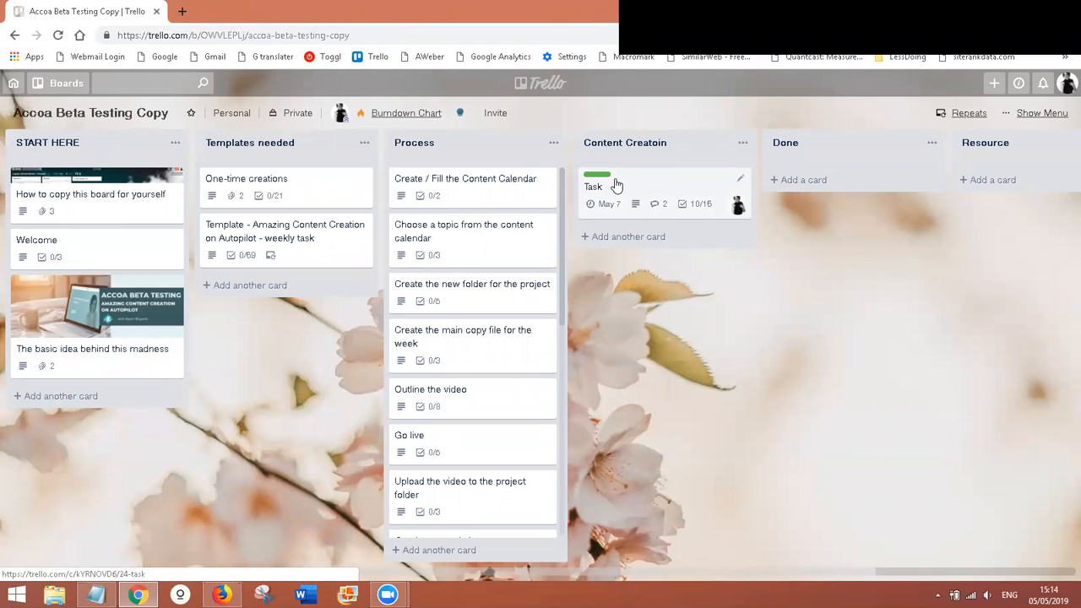
pyautogui.moveTo(617, 185); pyautogui.dragTo(815, 167)
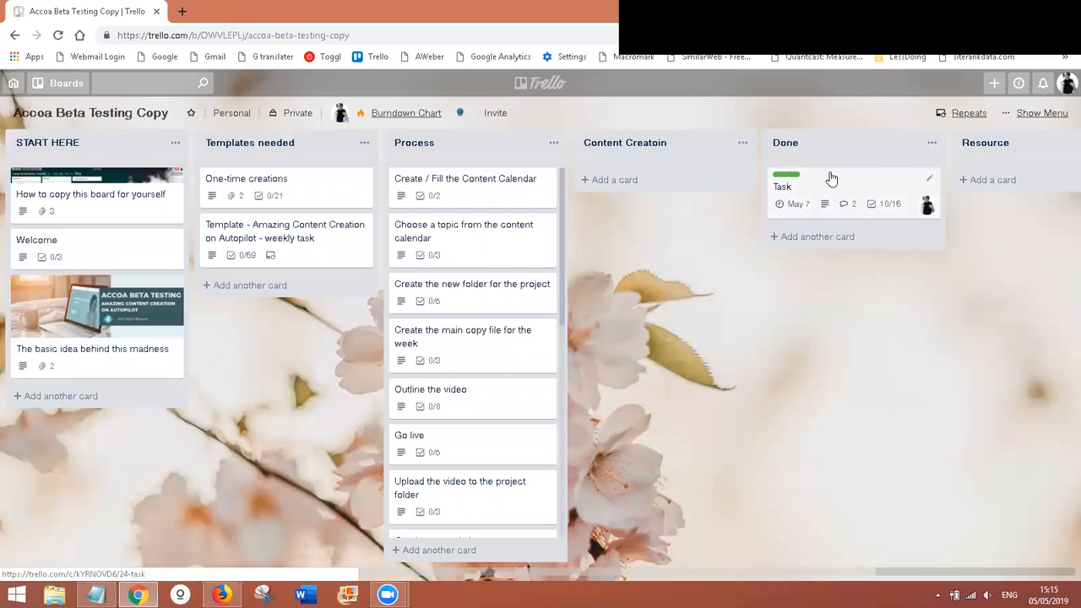
pyautogui.moveTo(830, 179)
pyautogui.mouseDown()
pyautogui.moveTo(523, 188)
pyautogui.moveTo(262, 175)
pyautogui.moveTo(484, 193)
pyautogui.moveTo(596, 169)
pyautogui.moveTo(844, 144)
pyautogui.moveTo(839, 161)
pyautogui.mouseUp()
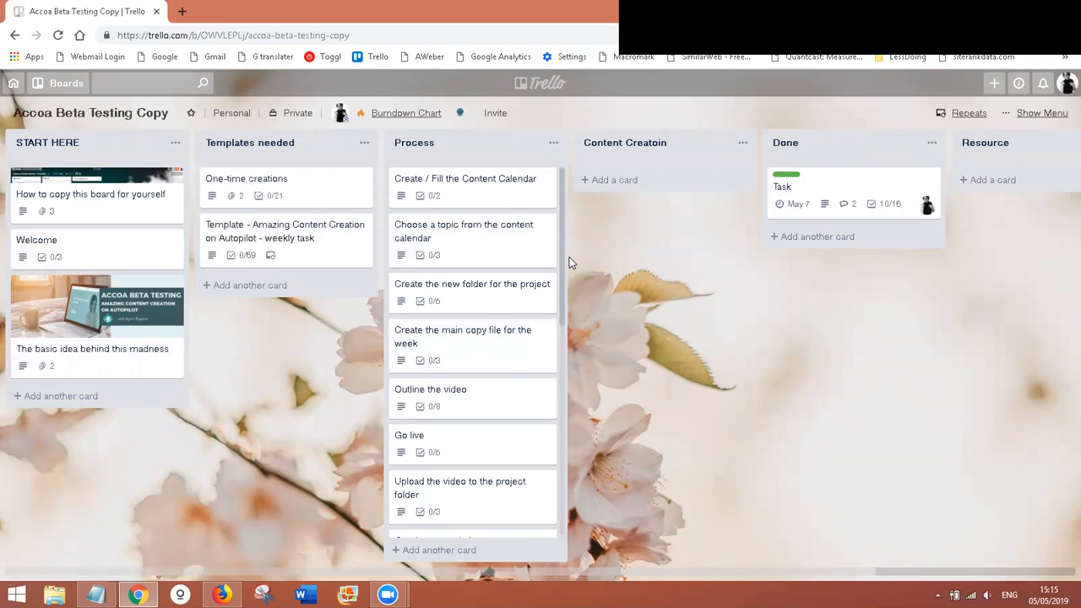
pyautogui.moveTo(562, 266); pyautogui.dragTo(541, 200)
# Look over the board menu's additional options, including Copy Board, and close the menu
pyautogui.click(1035, 112)
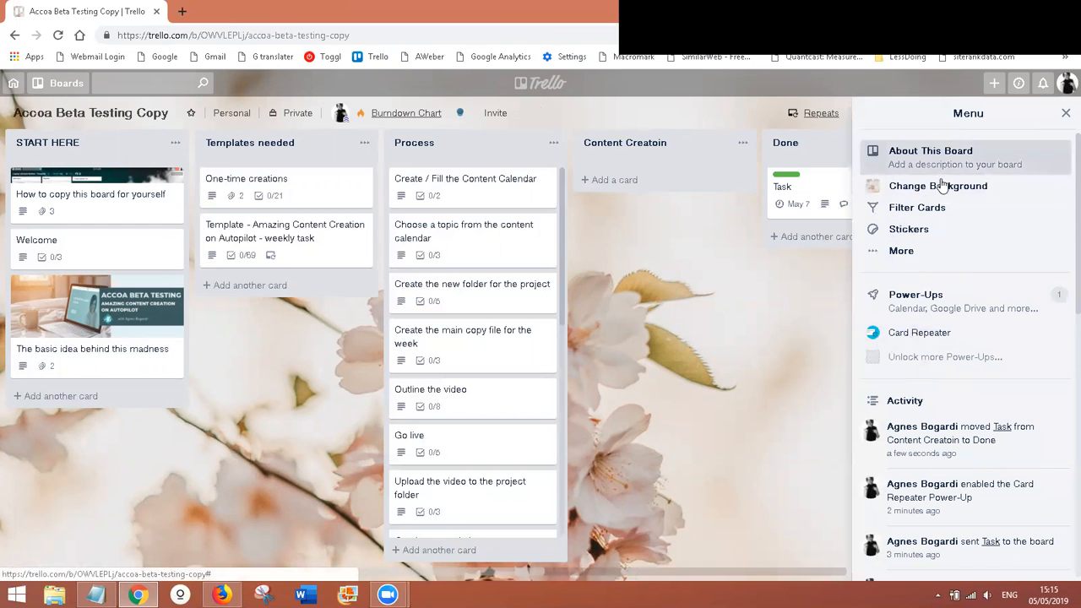
pyautogui.click(899, 252)
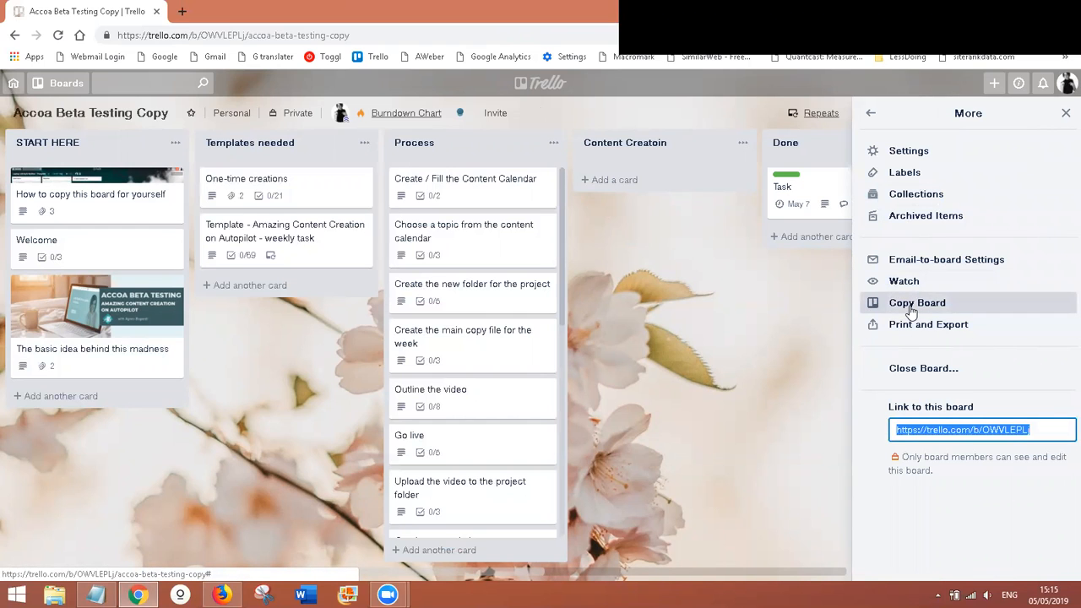
pyautogui.click(786, 291)
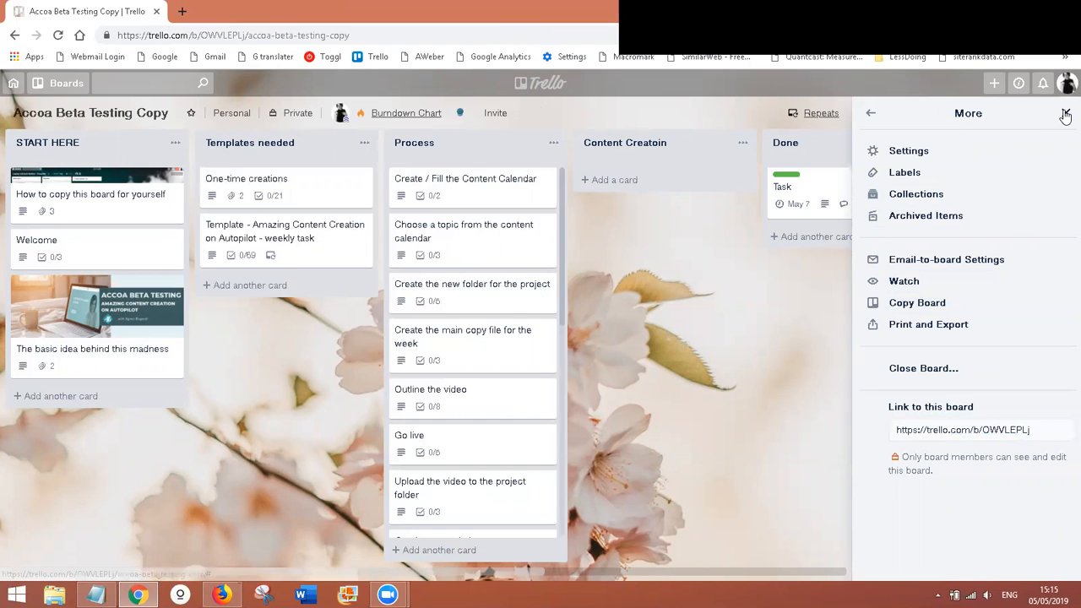
pyautogui.click(1063, 112)
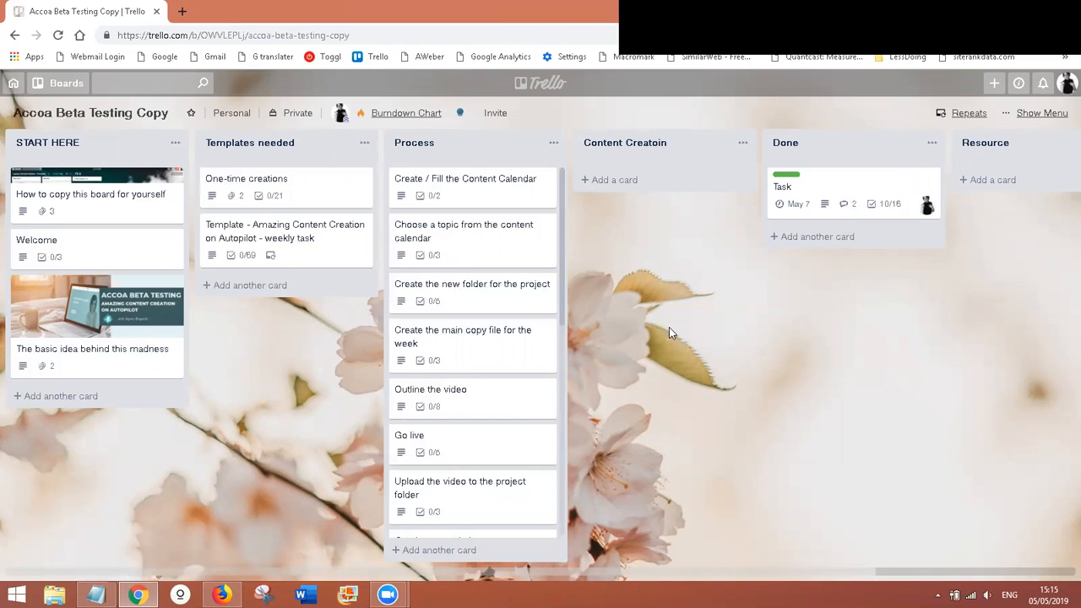